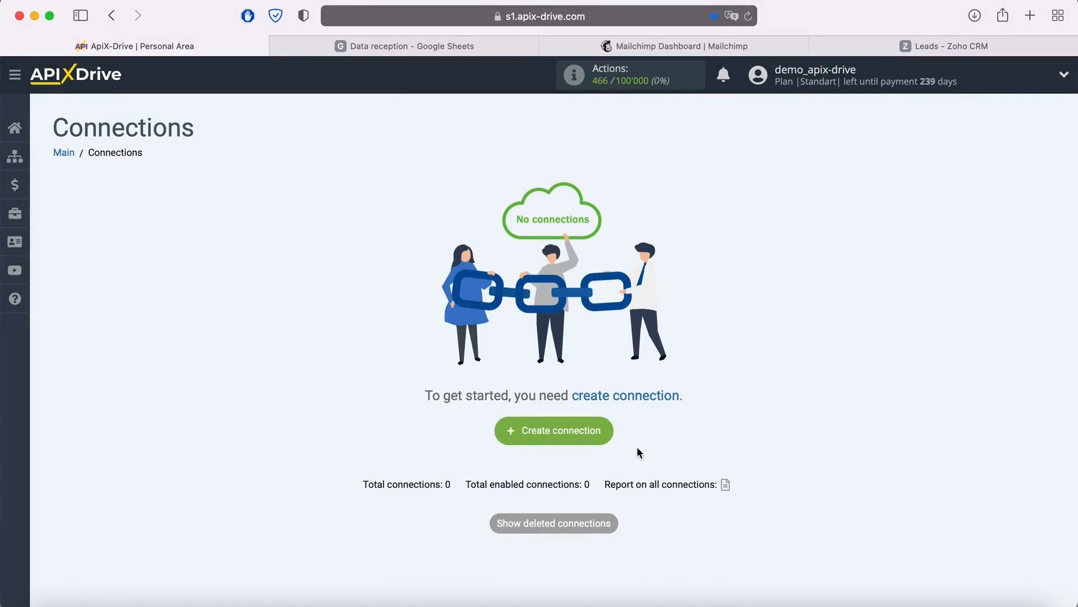
- Create a new connection and open the list of available data source systems
click(604, 431)
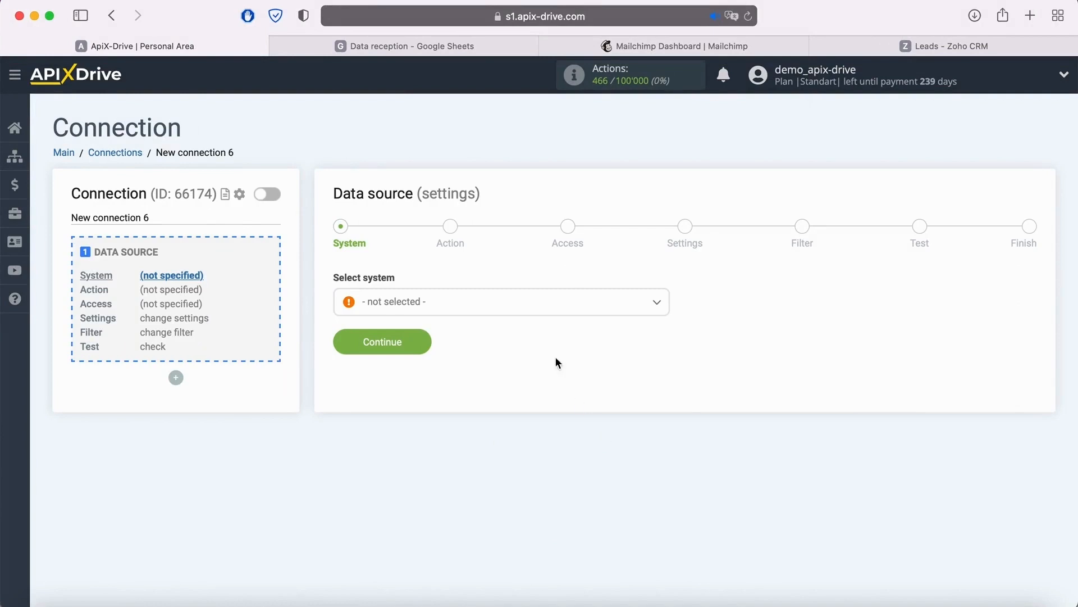
click(534, 314)
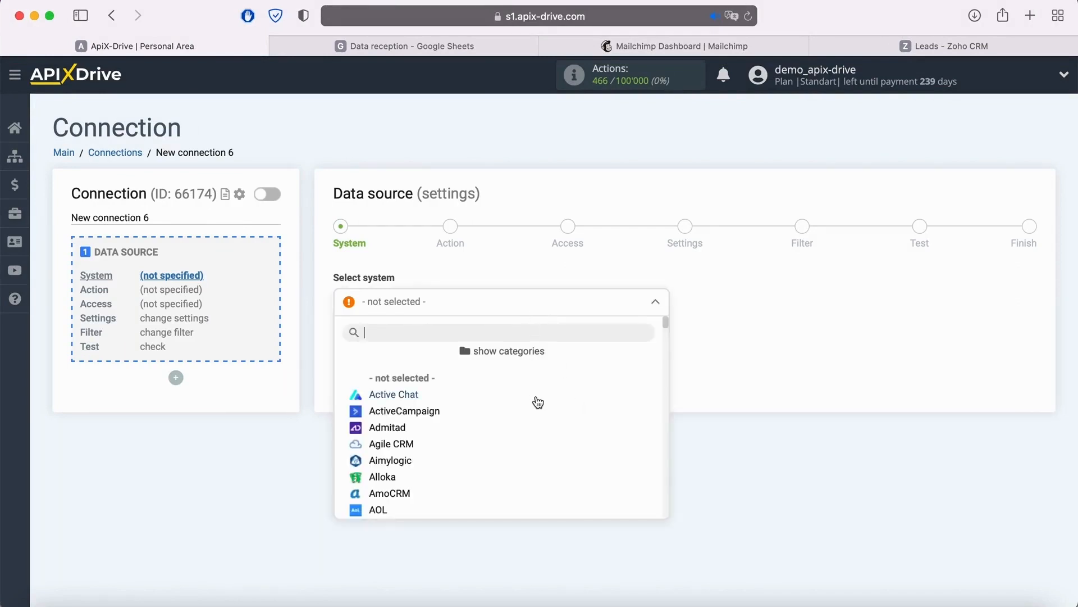
- Examine the available source systems and their categories, including CRM Systems, Chat Bots, Messengers, CMS Systems, Marketplaces and Google Services
scroll(538, 402, down, 3)
scroll(538, 402, down, 5)
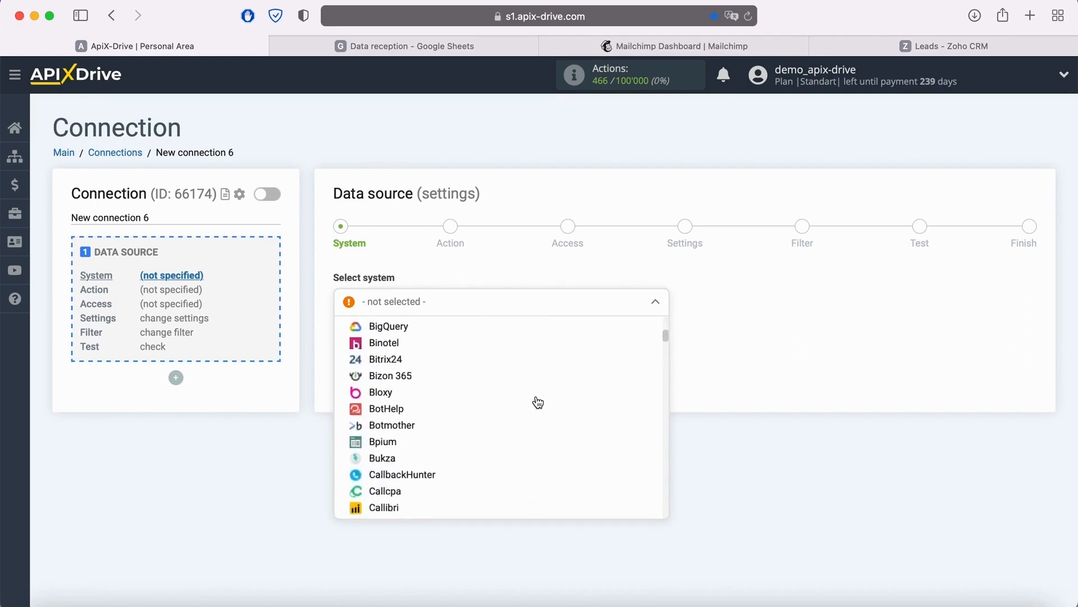
scroll(538, 402, down, 5)
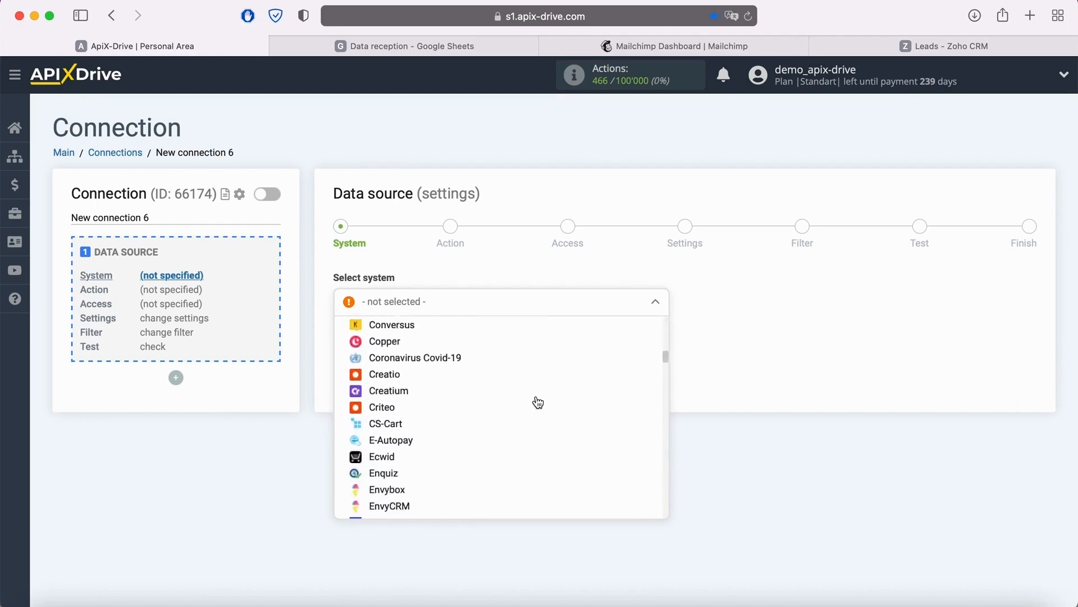
scroll(538, 402, up, 13)
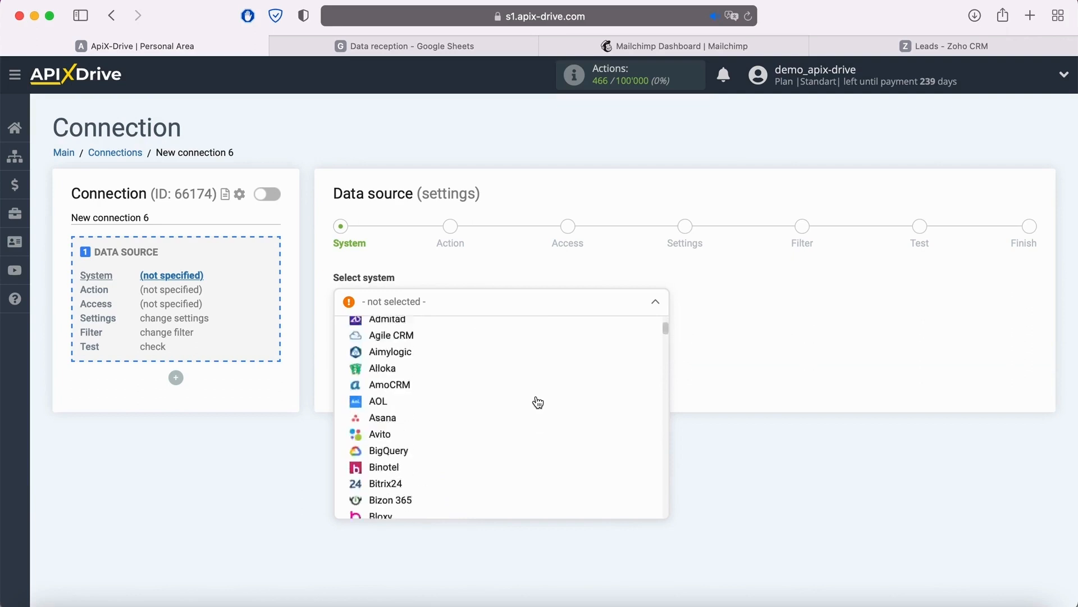
click(511, 352)
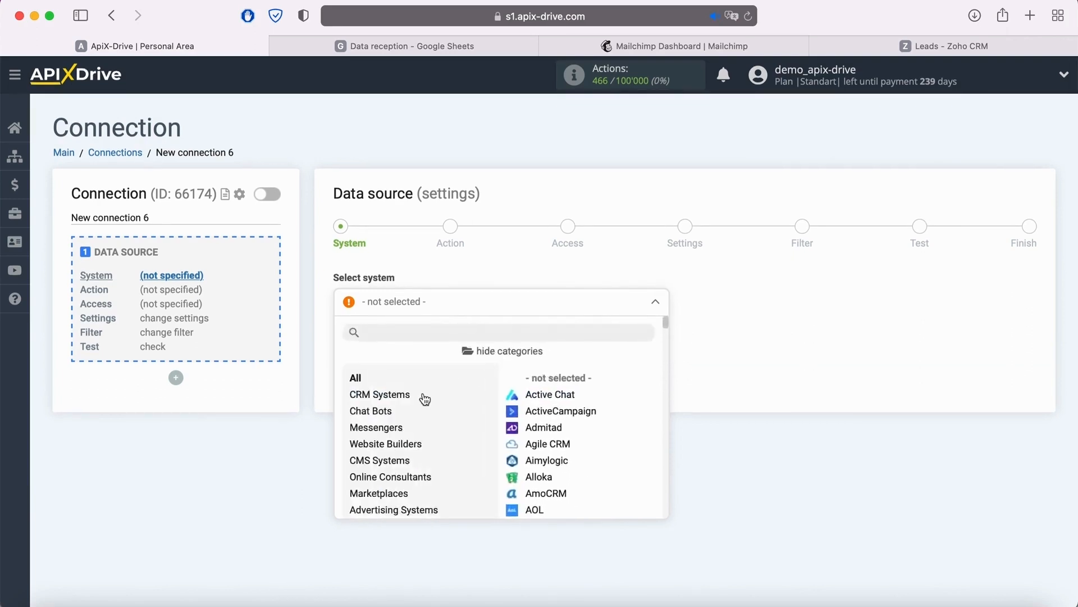
click(398, 399)
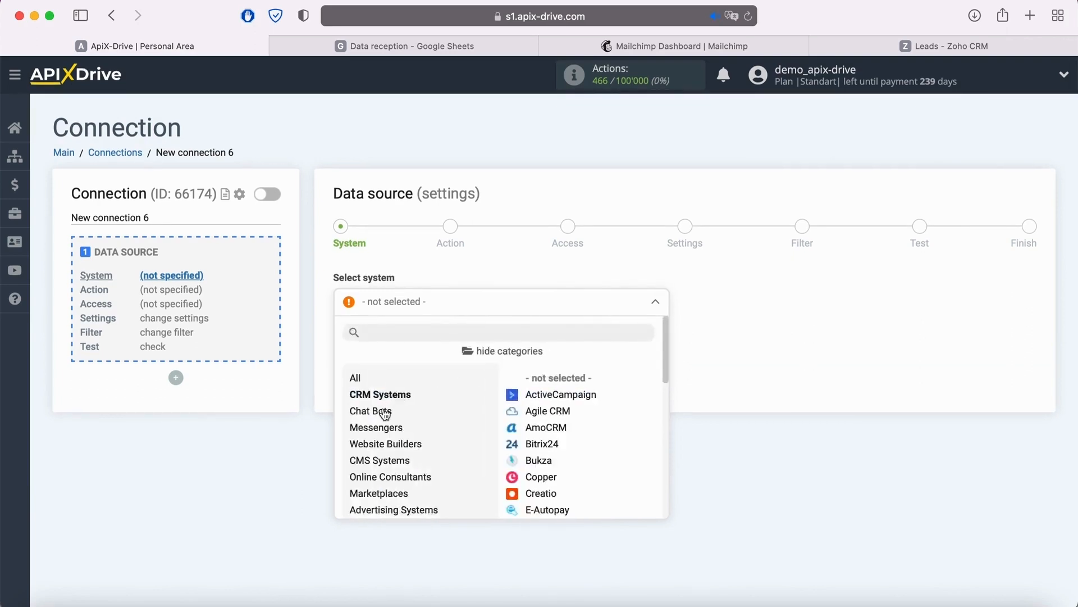
click(381, 414)
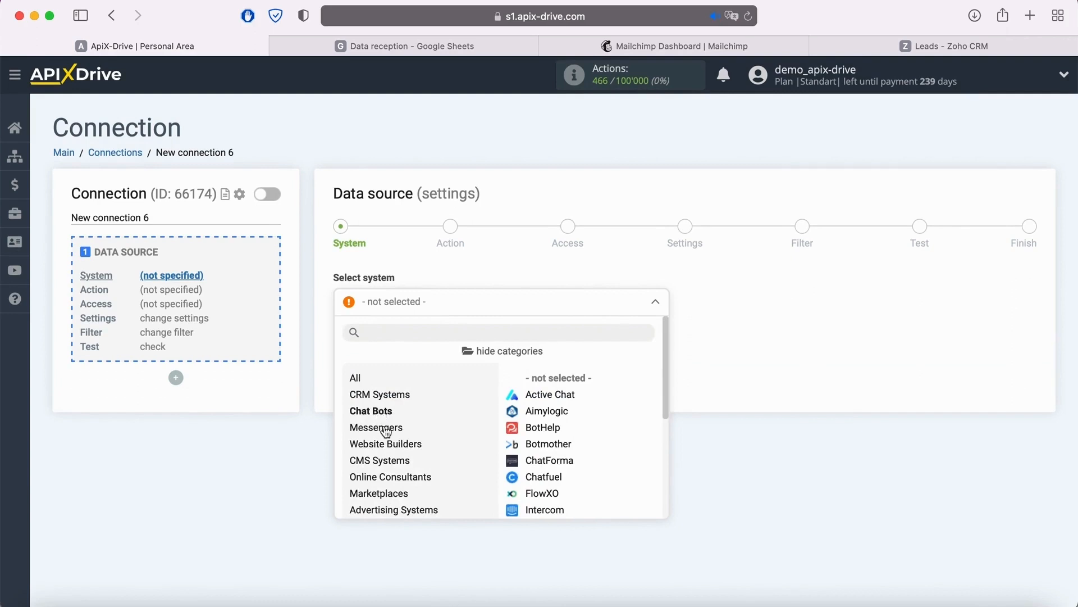
click(385, 429)
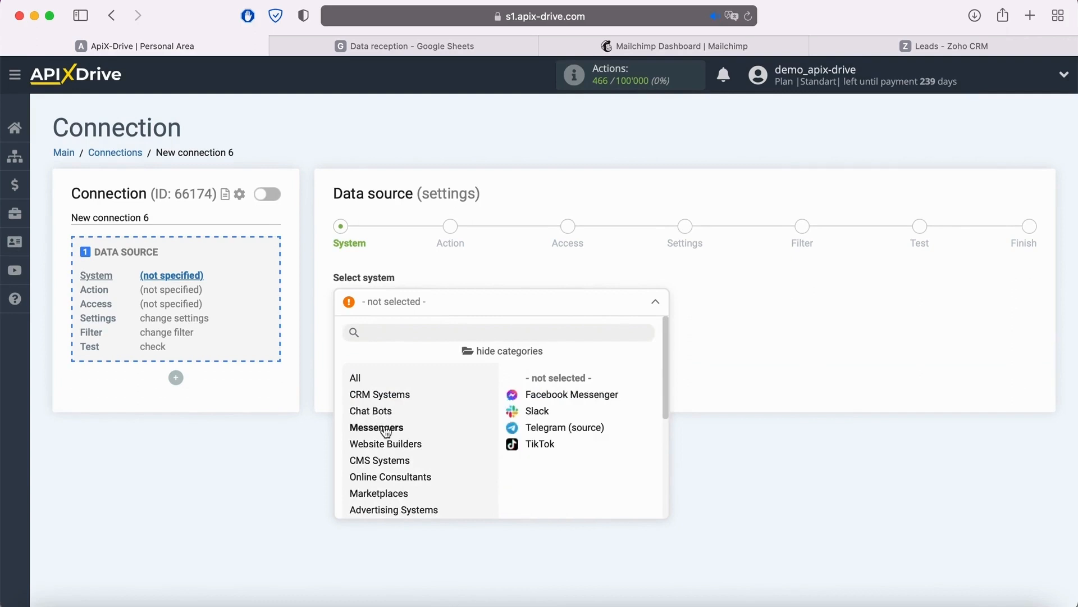
click(395, 464)
scroll(457, 445, down, 3)
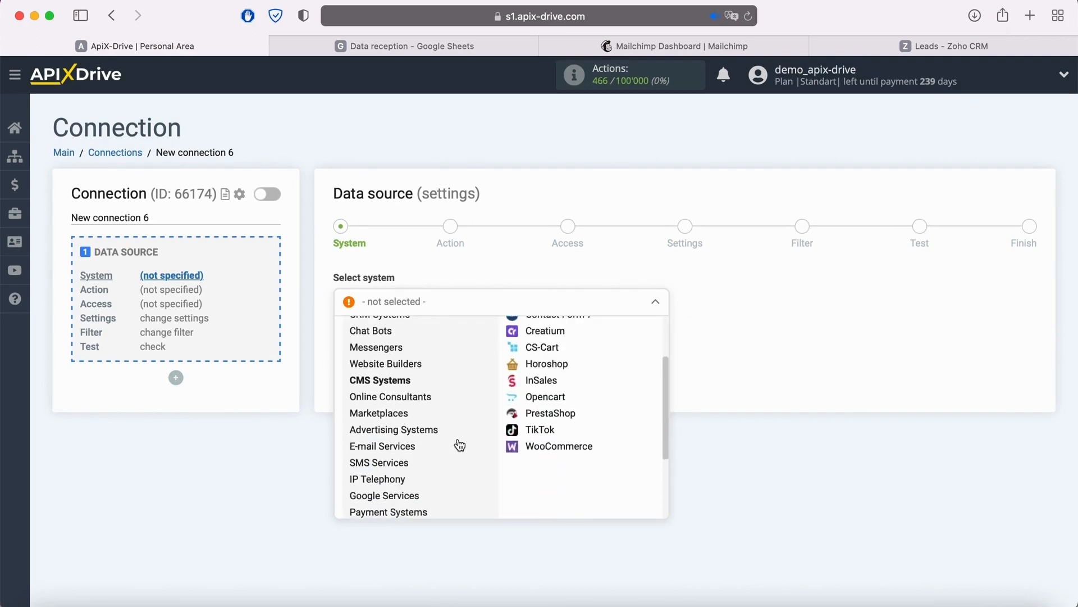
click(396, 417)
scroll(382, 494, down, 3)
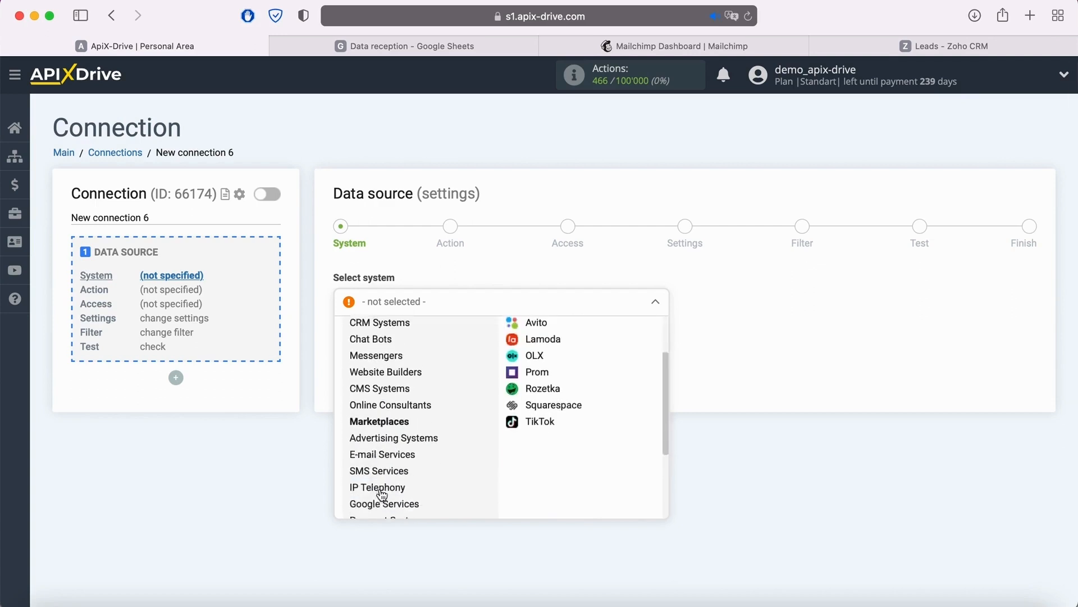
click(383, 495)
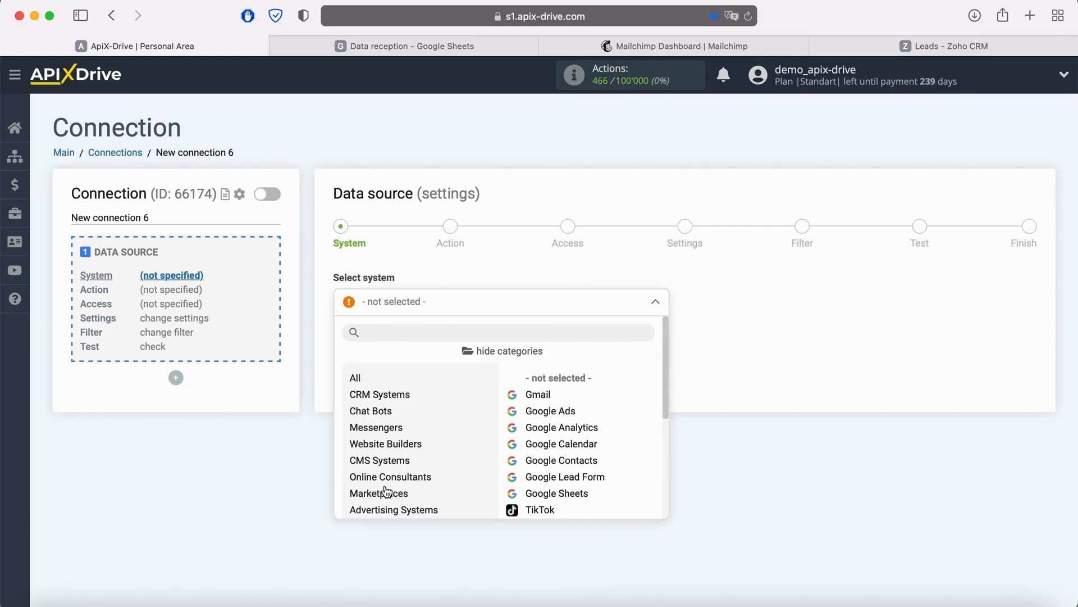
- Hide the categories, choose Facebook as the data source system and continue to the action stage
click(506, 355)
scroll(482, 439, down, 2)
scroll(481, 440, down, 15)
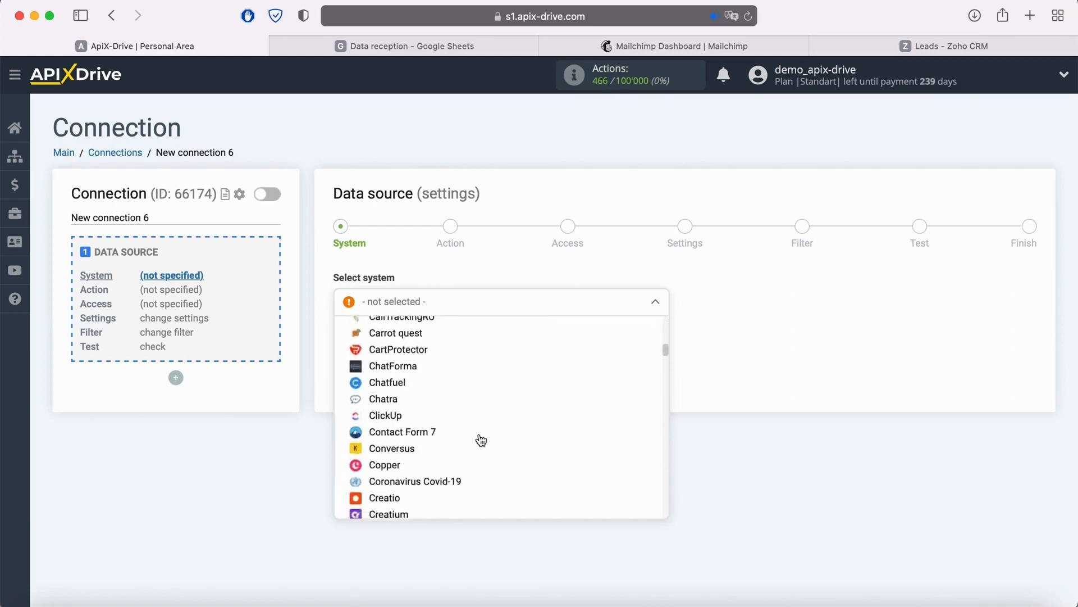
click(390, 445)
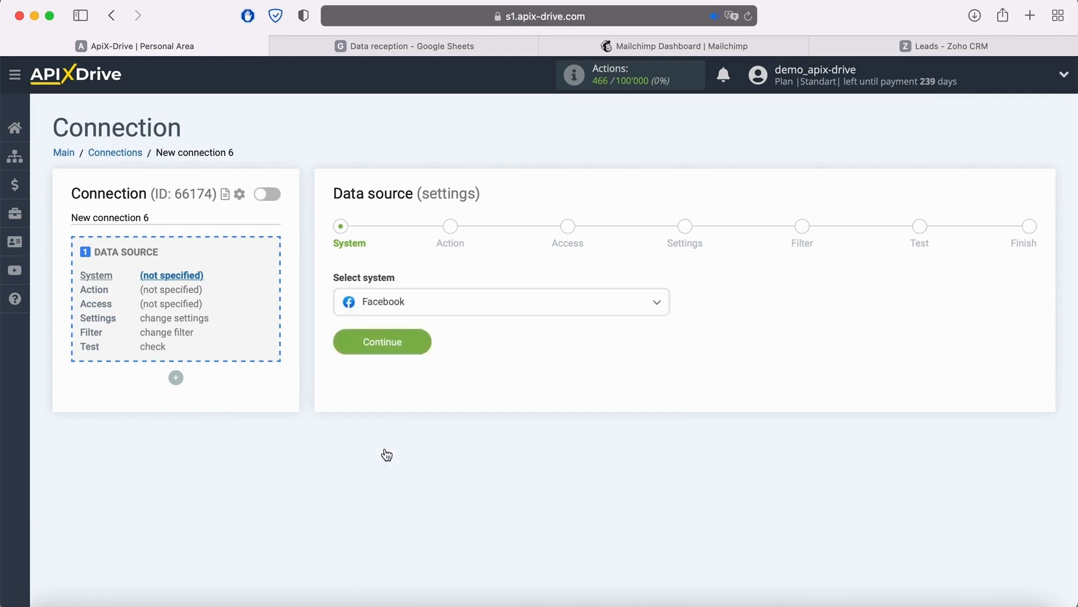
click(419, 344)
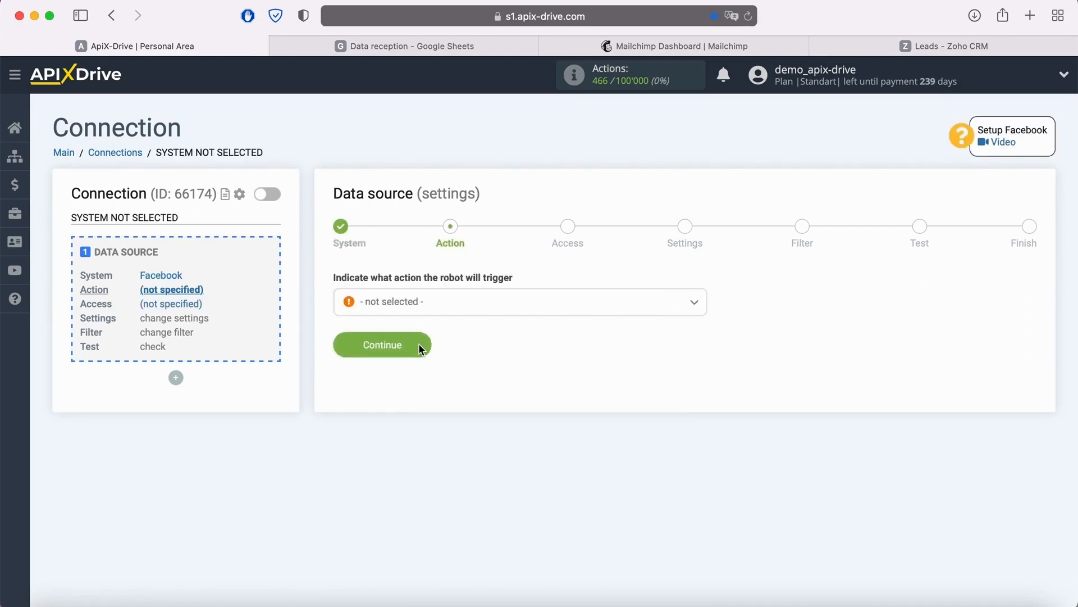
- Set the Facebook source action to Get Leads (new) and continue to the access stage
click(464, 308)
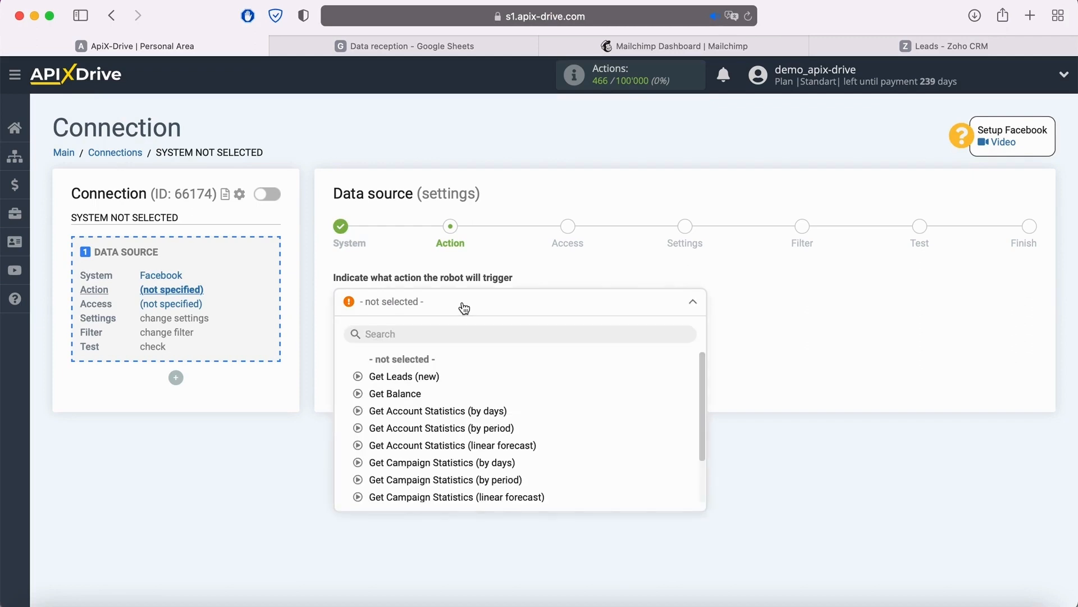
click(426, 376)
click(421, 345)
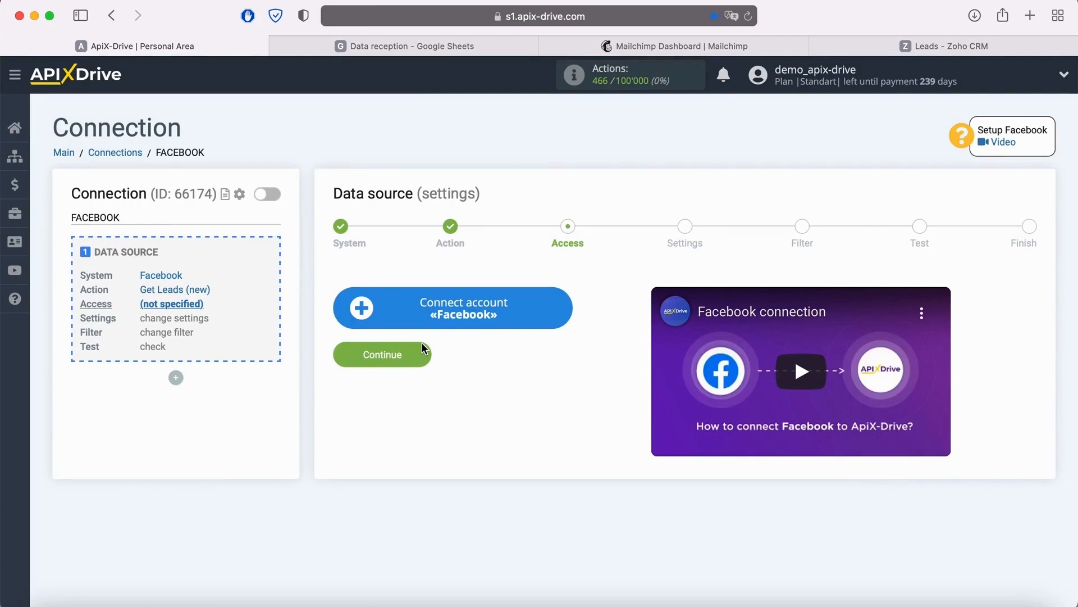
- Start connecting a Facebook account and log in with the saved e-mail address and password
click(563, 309)
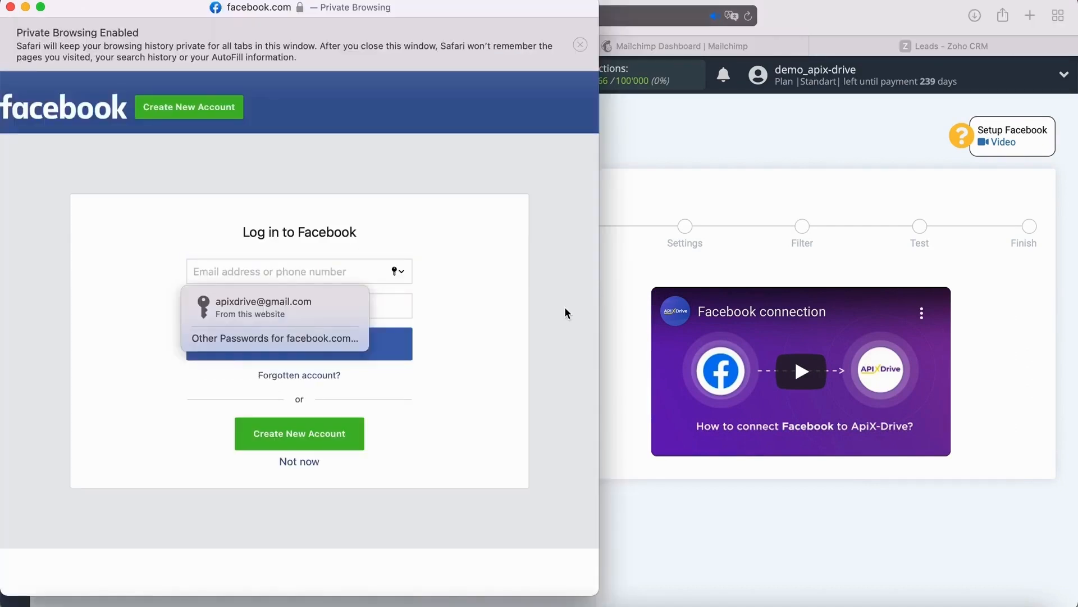
click(308, 312)
click(320, 342)
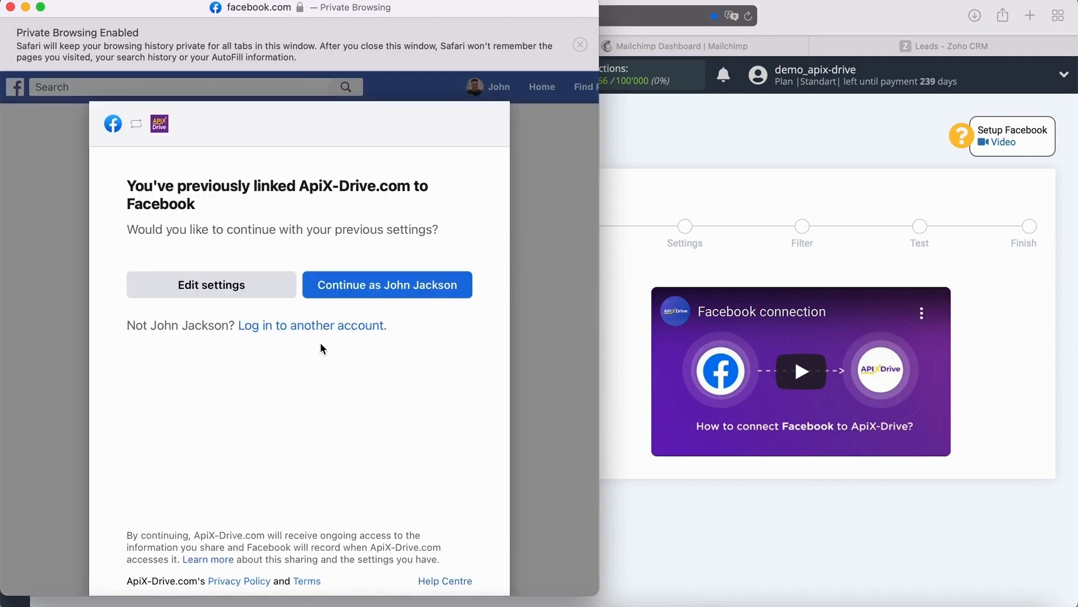
- Edit the Facebook link settings, keep all Pages and permissions enabled for ApiX-Drive.com and complete the authorization
click(283, 283)
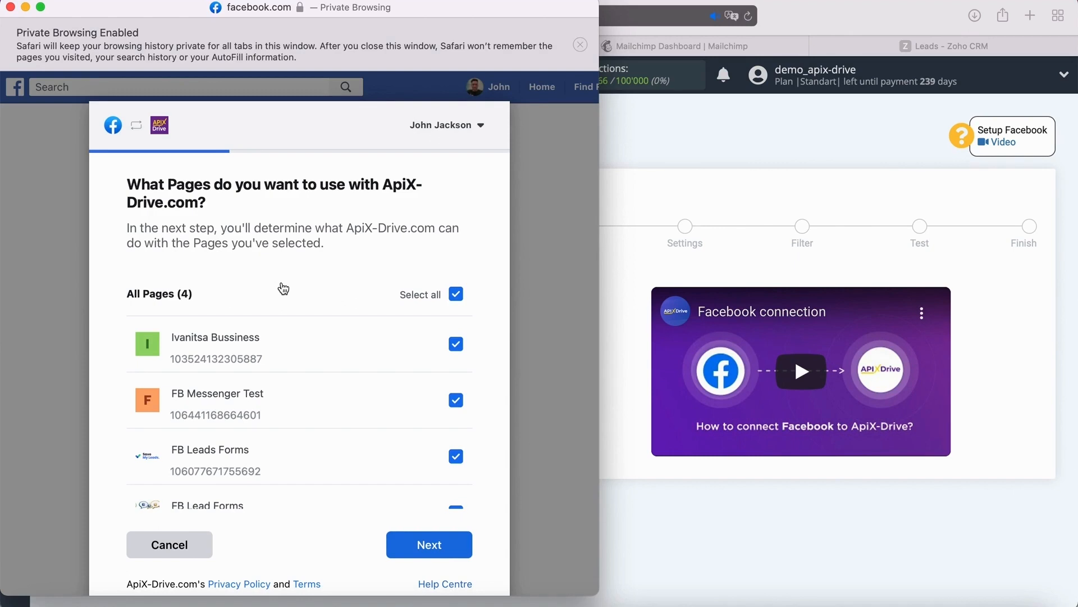
click(453, 546)
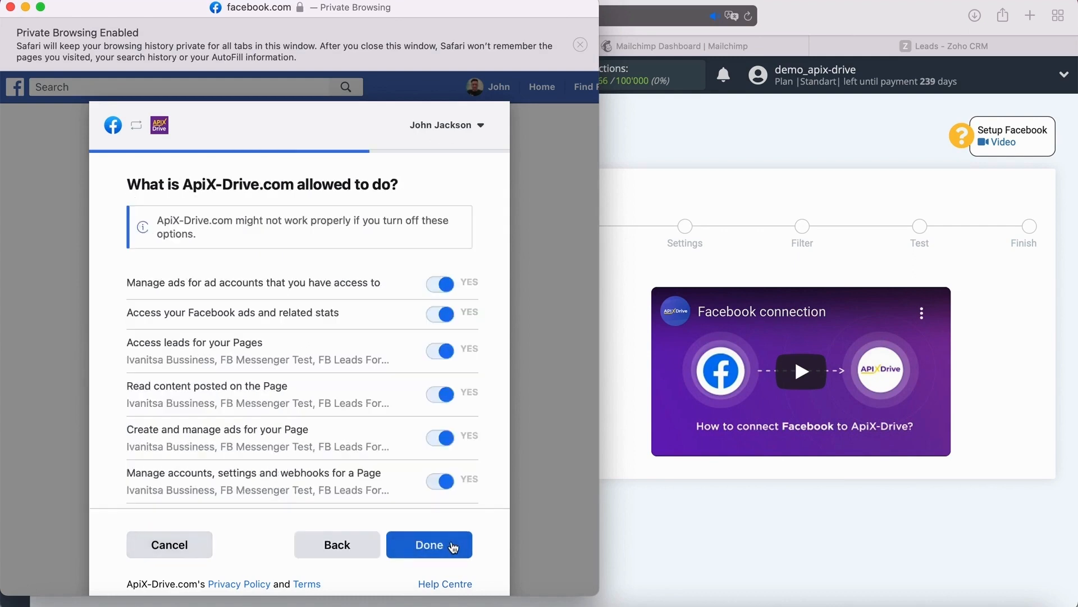
click(452, 546)
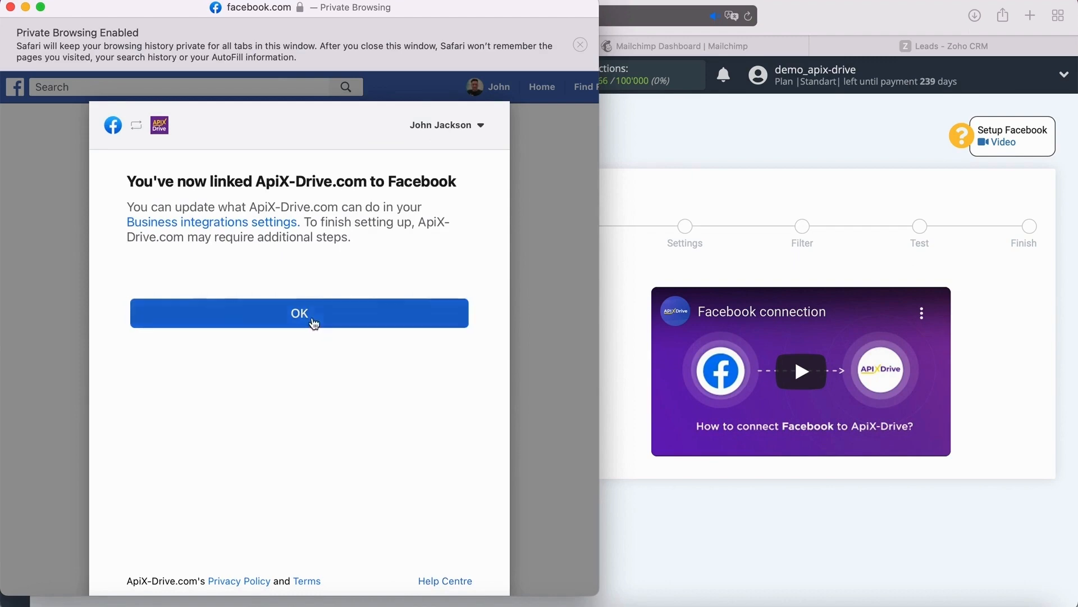
click(312, 318)
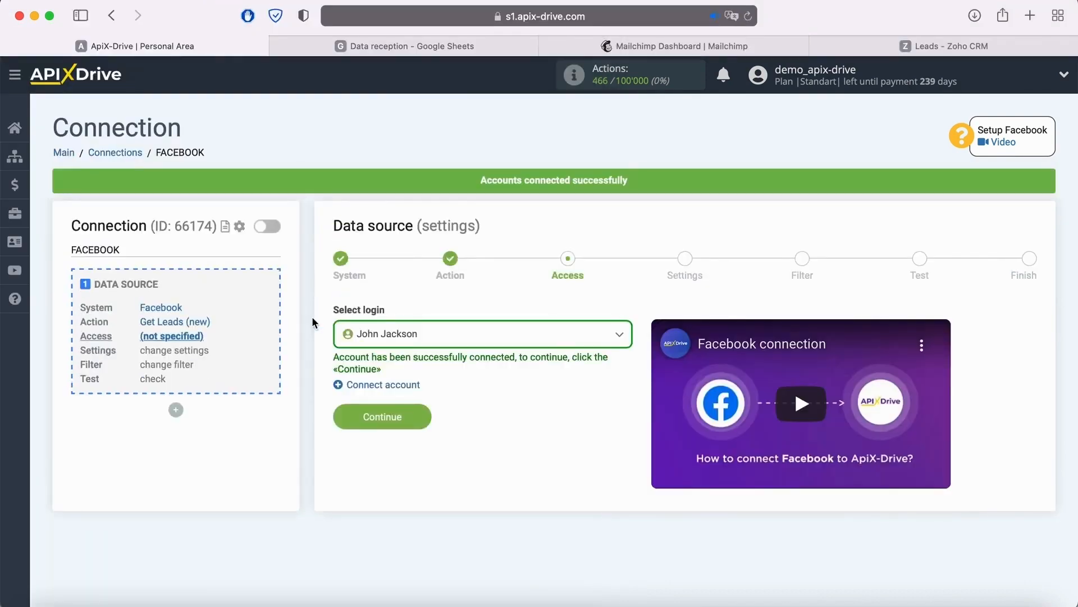
- Select the newly connected Facebook account as the source login and continue to the settings
click(441, 336)
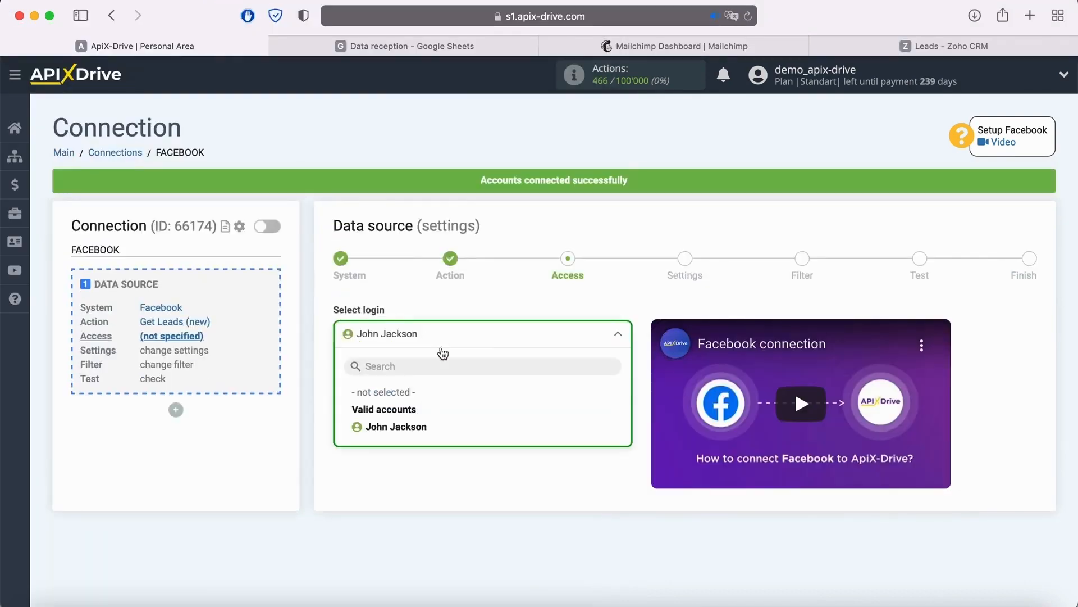
click(425, 432)
click(422, 416)
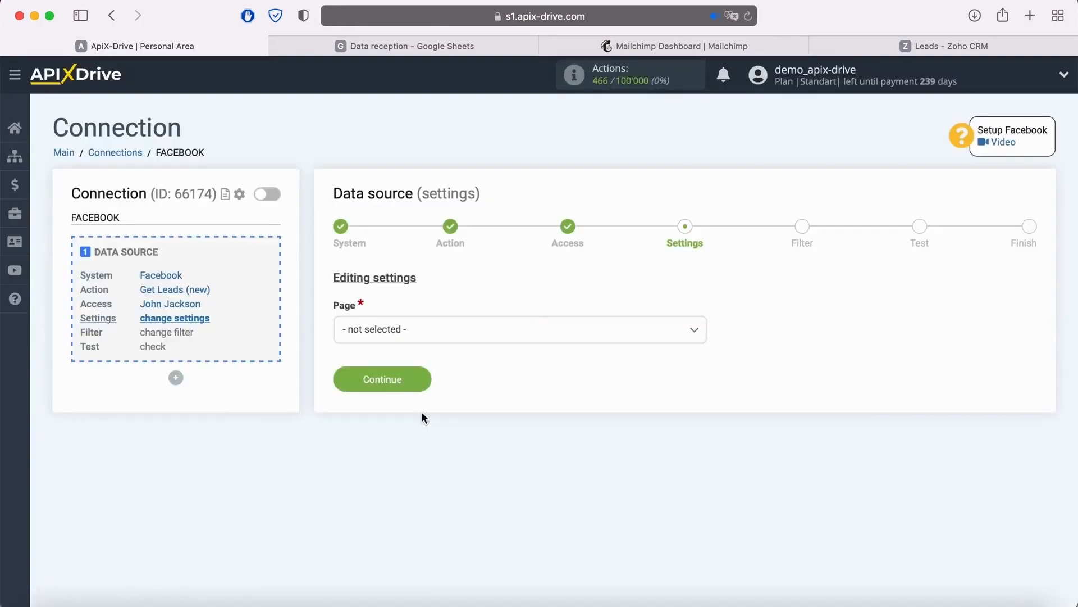
- Set the source page to FB Leads Forms, choose "No, select forms individually" for form connection and continue
click(448, 340)
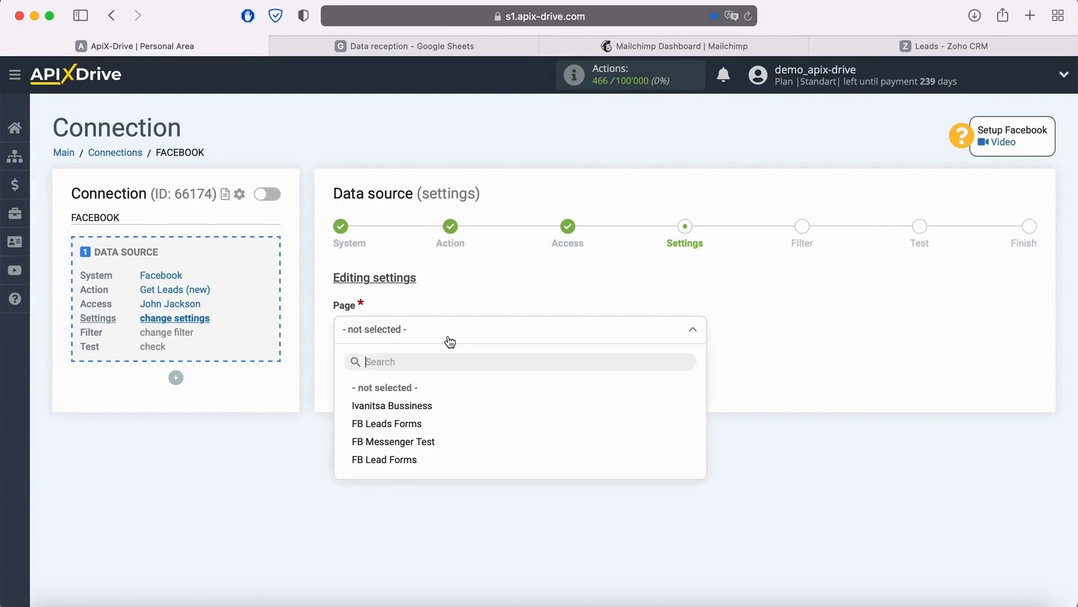
click(417, 423)
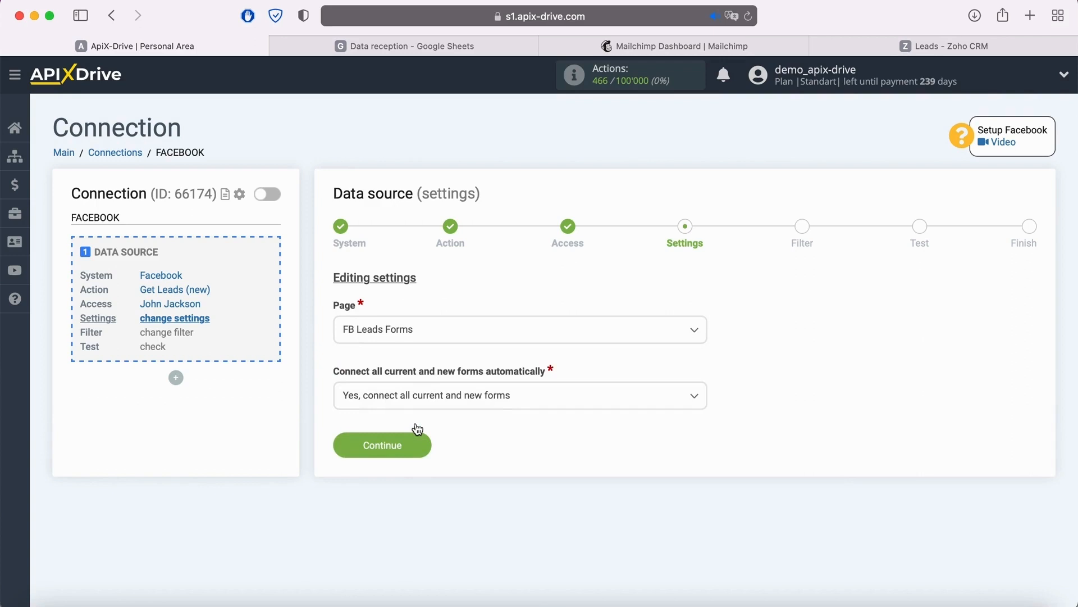
click(548, 396)
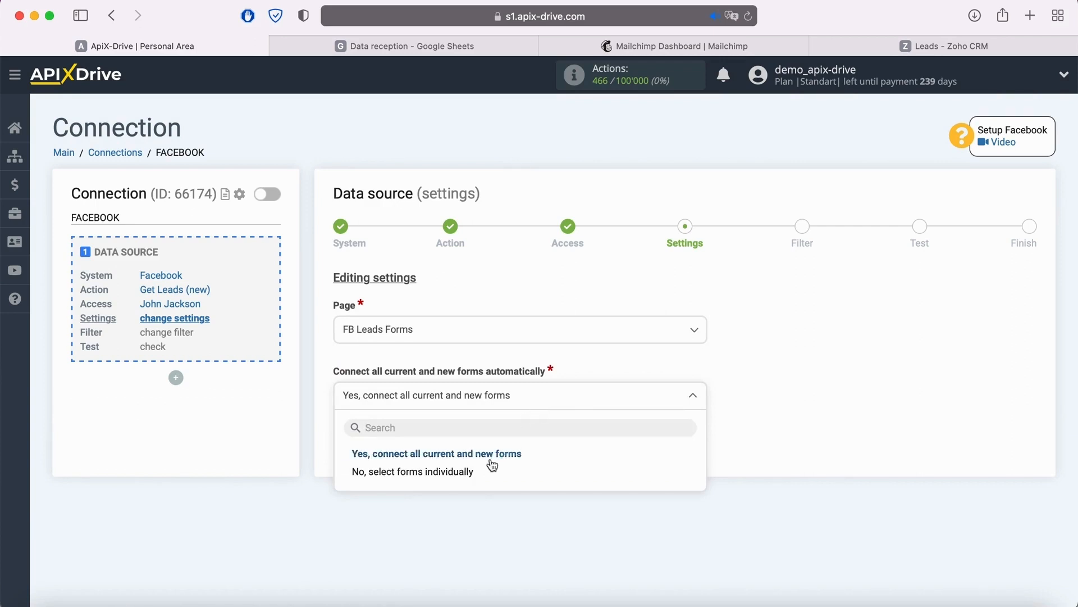
click(480, 477)
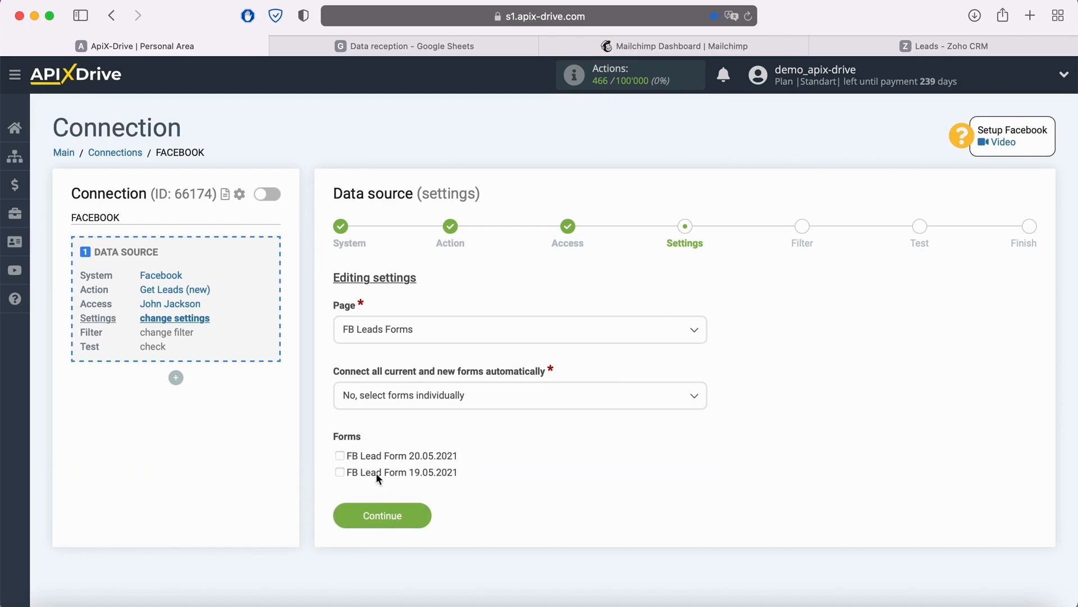
click(416, 518)
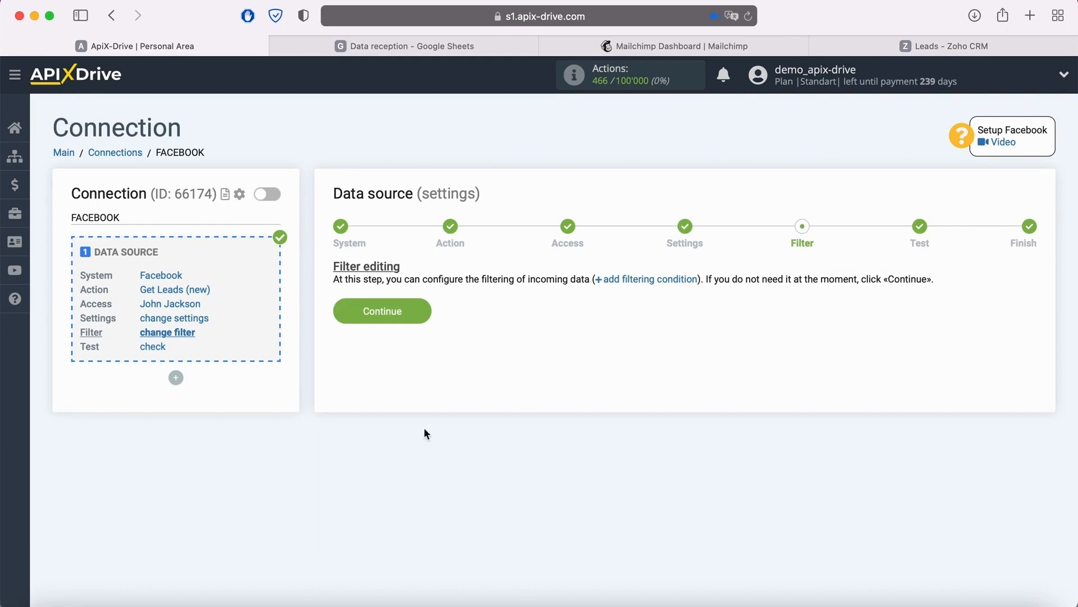
- Continue without adding a filter condition, review the Facebook test data and finish the data source setup
click(425, 312)
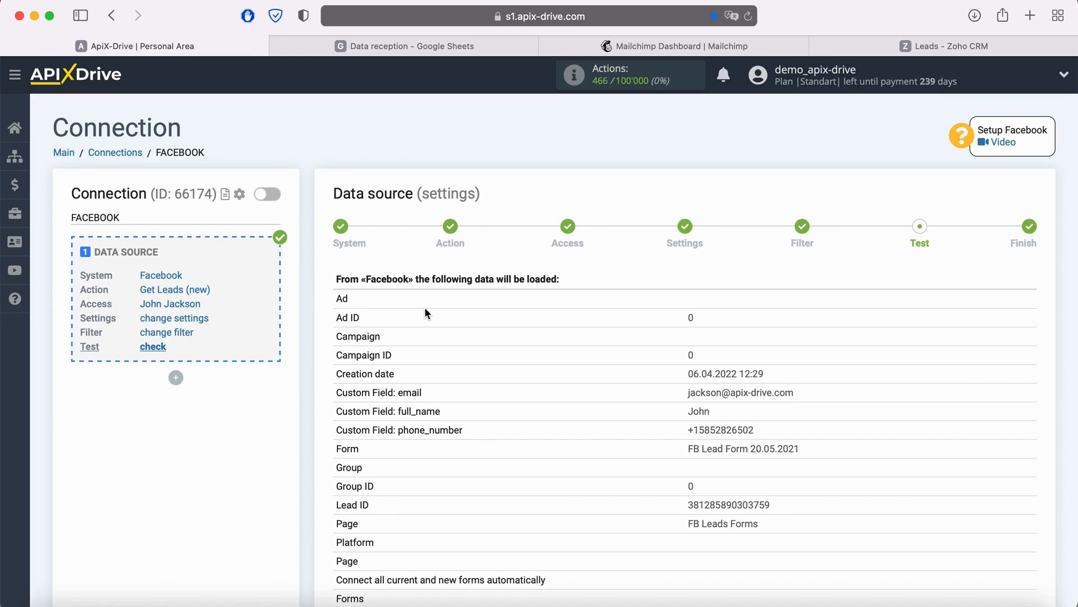
scroll(425, 308, down, 3)
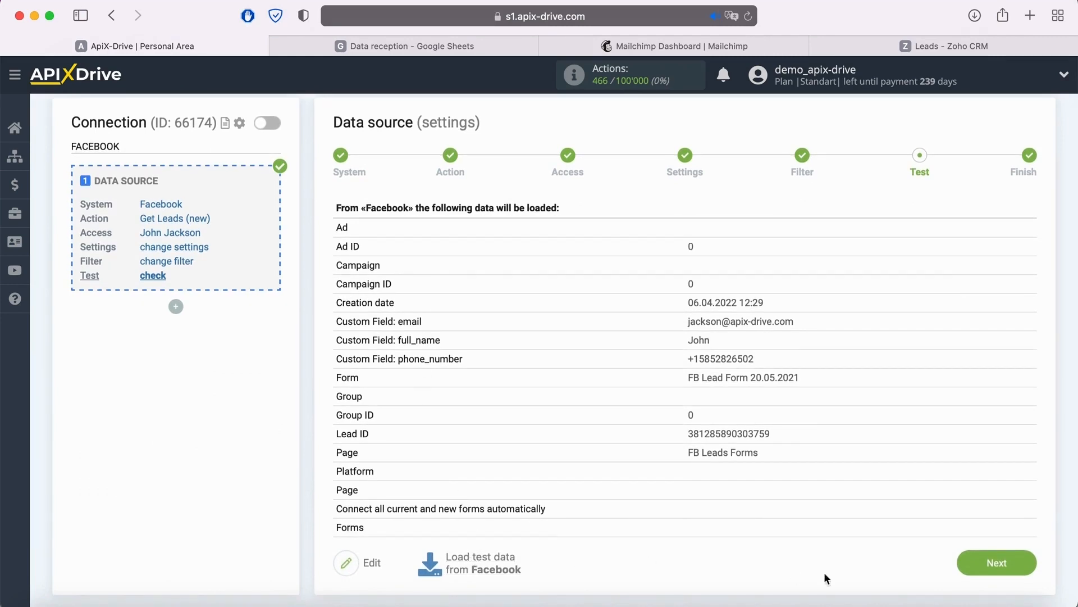
click(1024, 571)
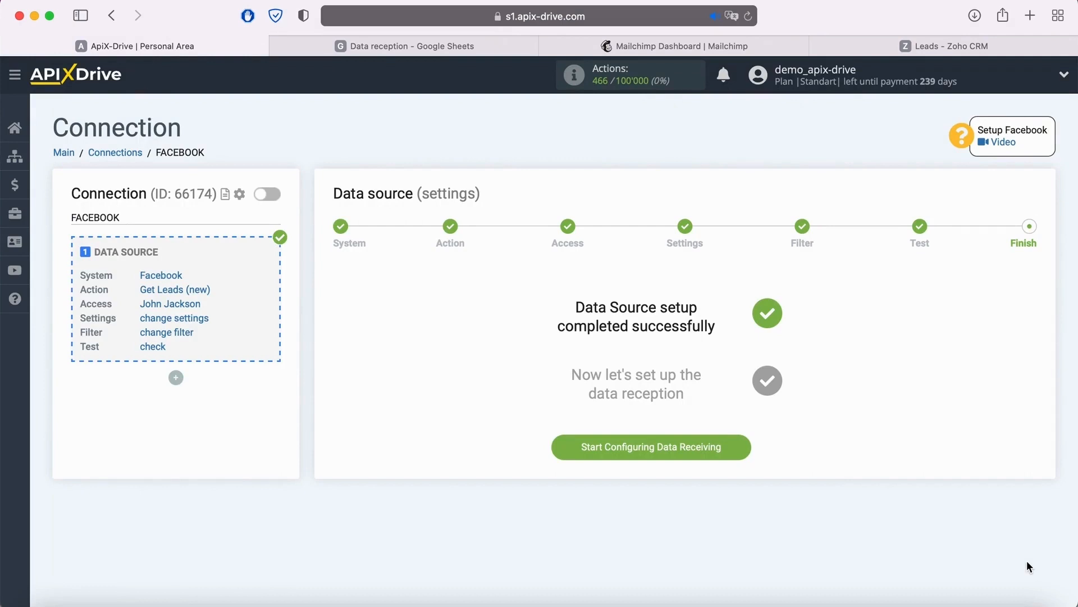
- Start configuring the data destination and look through the full list of available systems
click(736, 447)
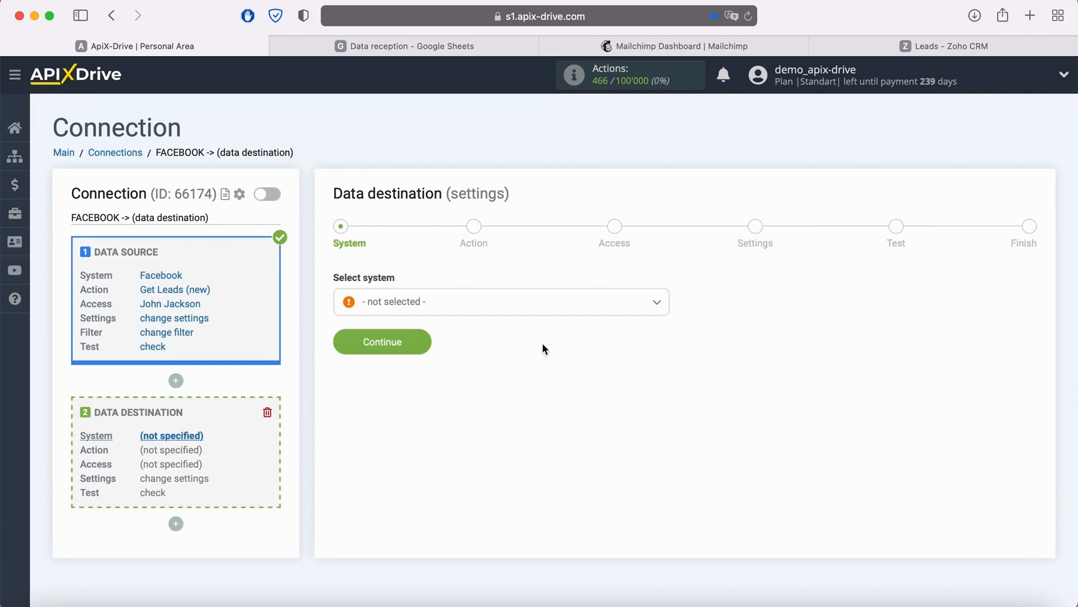
click(515, 314)
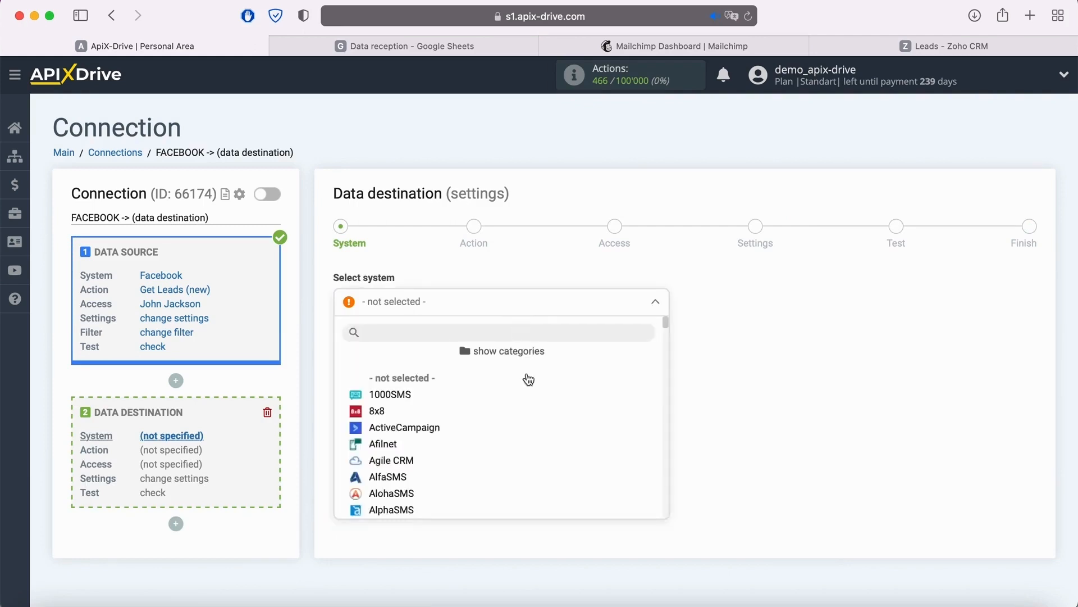
scroll(534, 414, down, 4)
scroll(533, 414, down, 5)
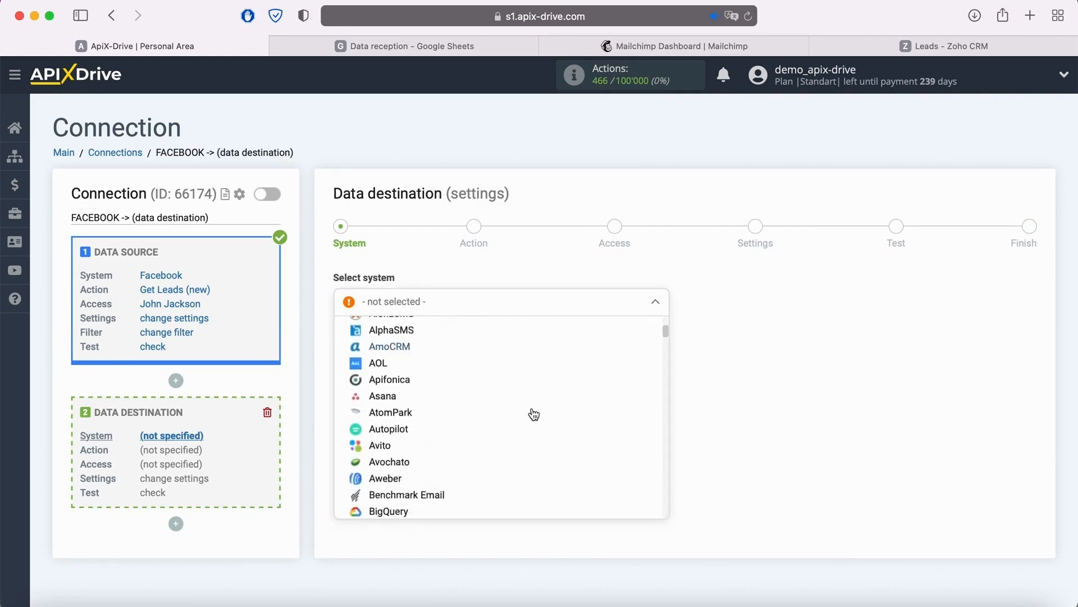
scroll(534, 414, down, 2)
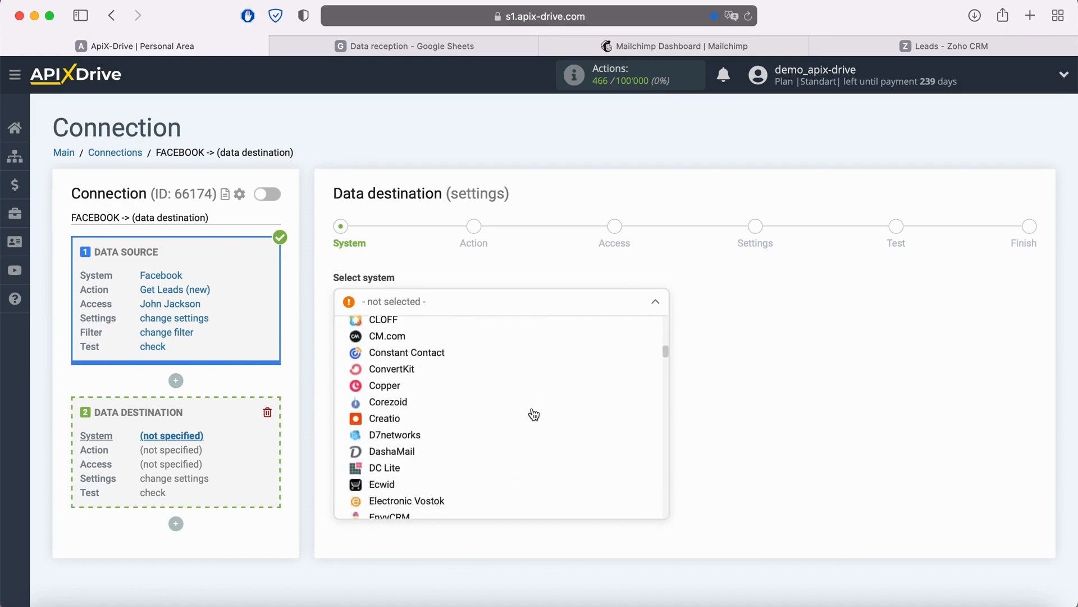
scroll(534, 414, up, 6)
scroll(533, 414, up, 5)
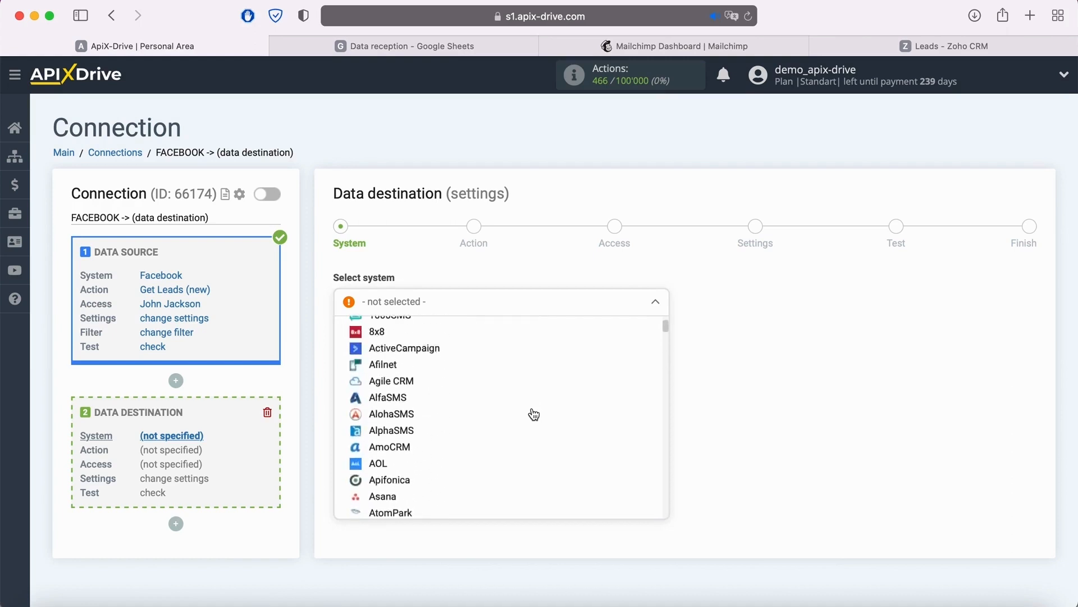
- Browse the destination systems by category, covering CRM Systems, Chat Bots, Messengers, CMS Systems, E-mail Services and SMS Services
click(399, 396)
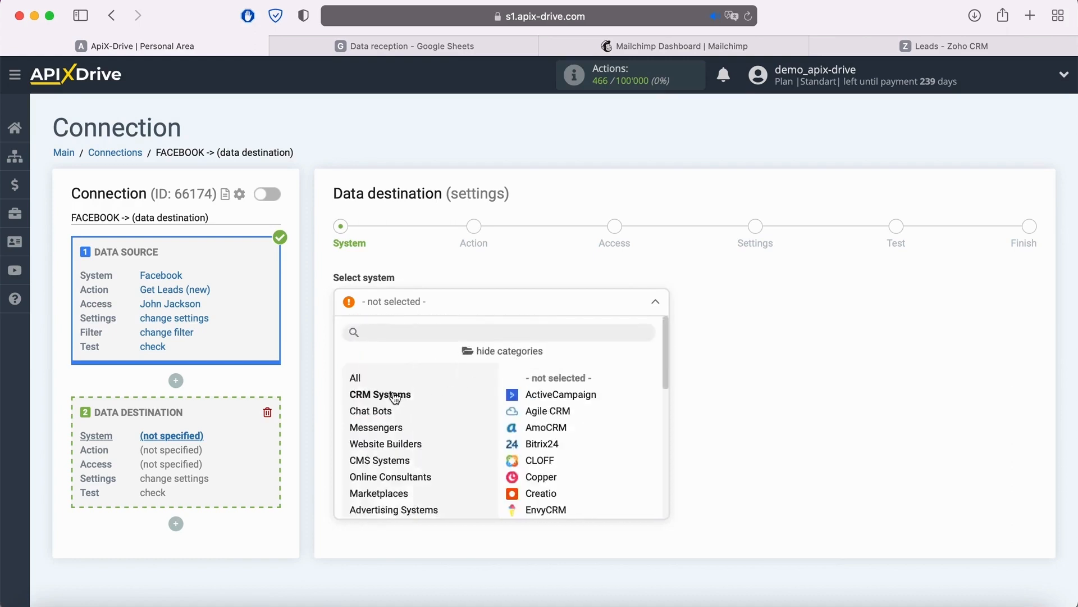
click(381, 413)
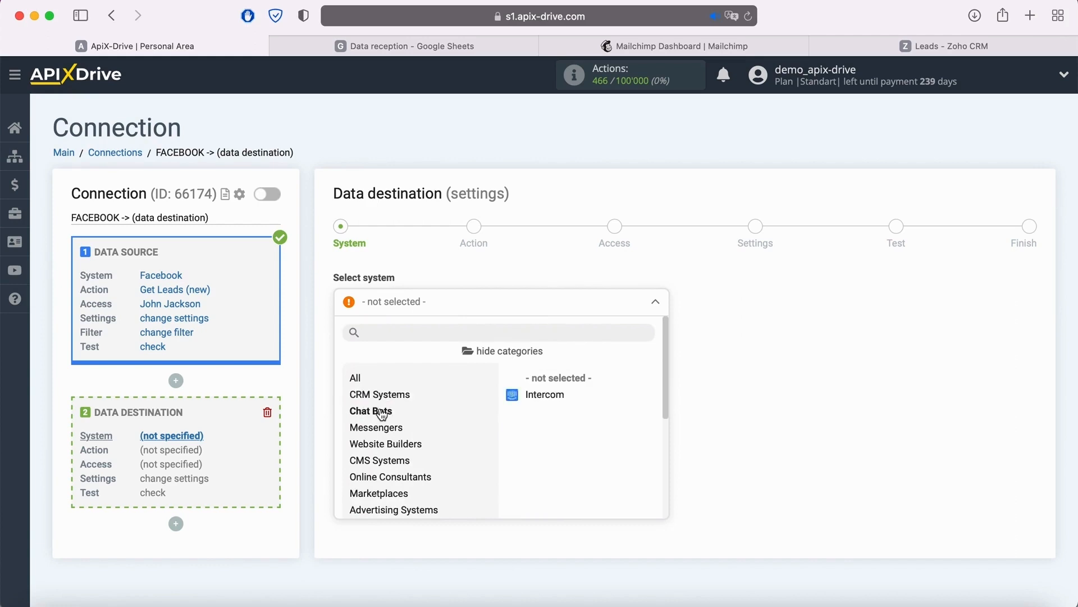
click(390, 431)
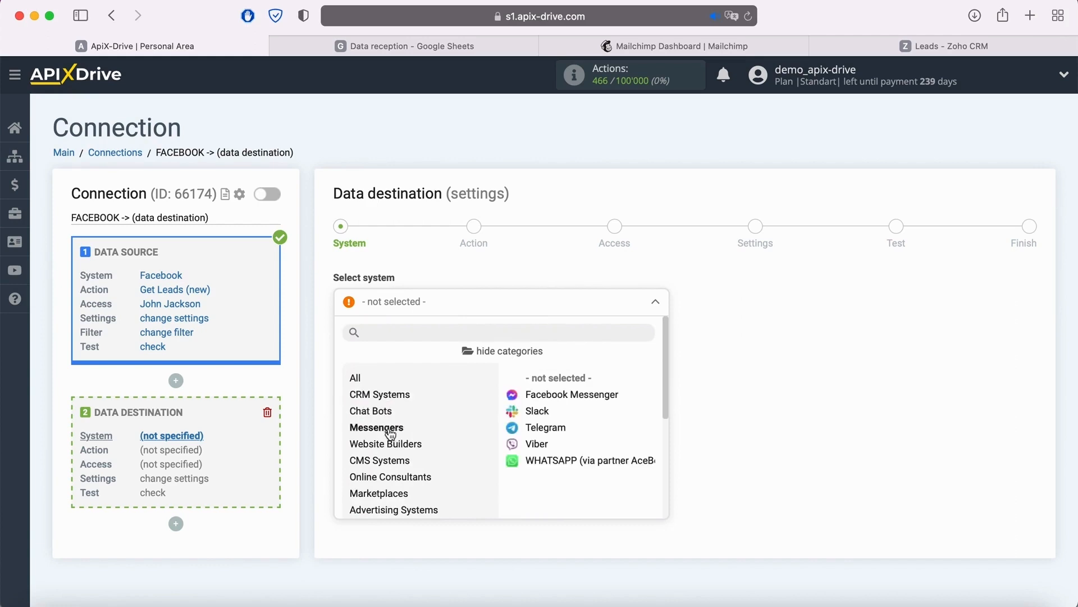
click(392, 465)
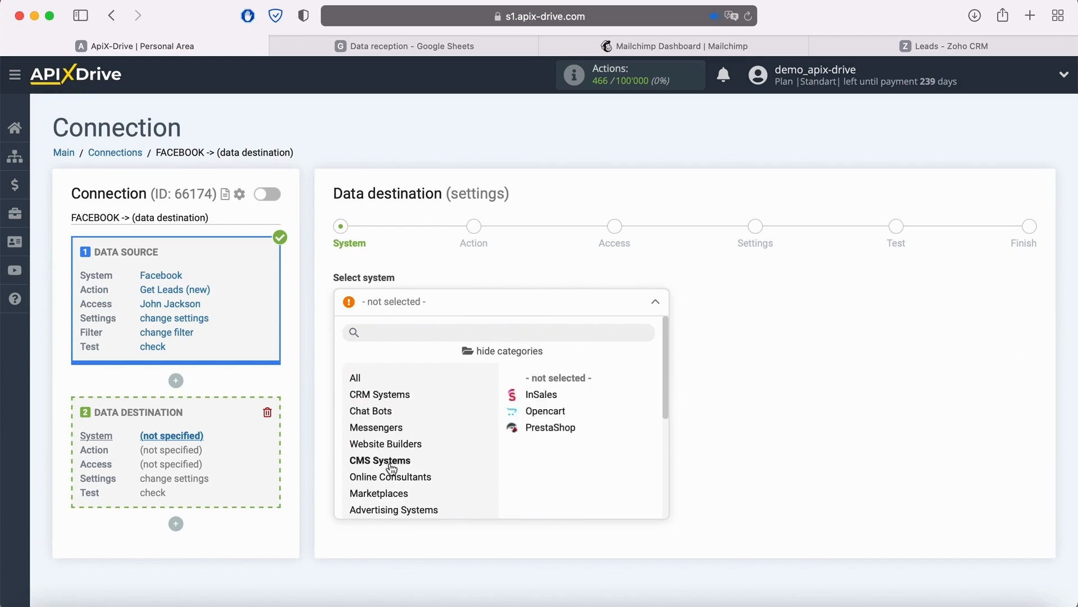
scroll(392, 468, down, 3)
click(375, 435)
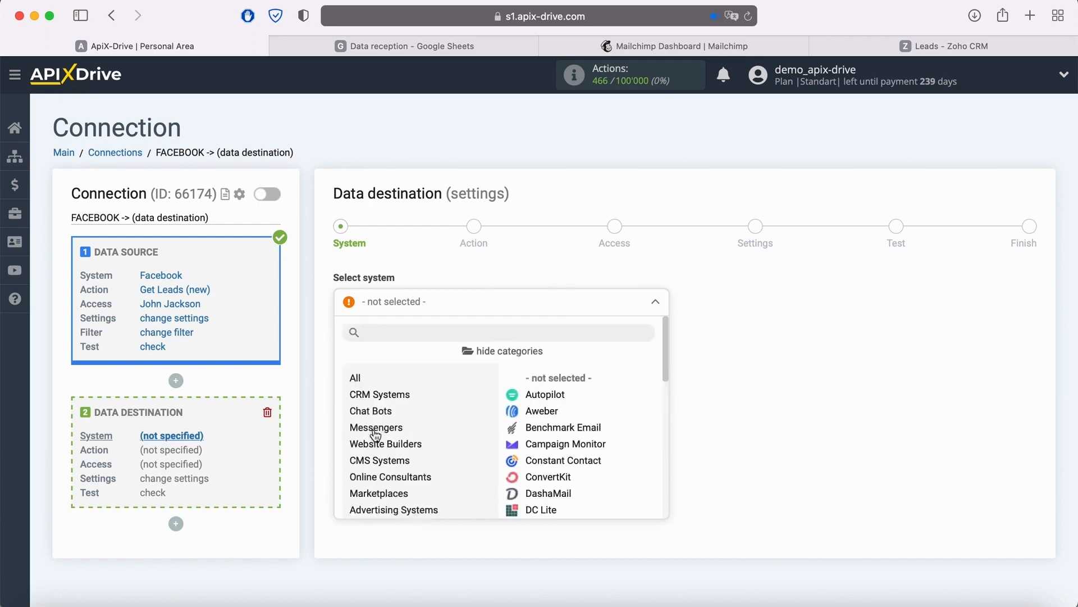
scroll(379, 433, down, 3)
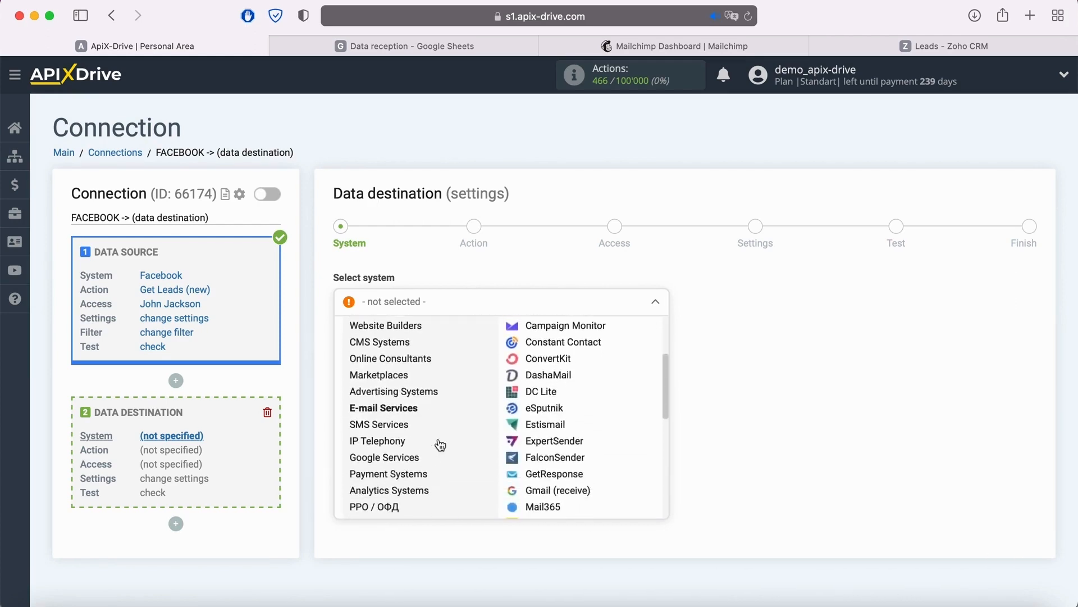
click(383, 418)
scroll(435, 430, down, 3)
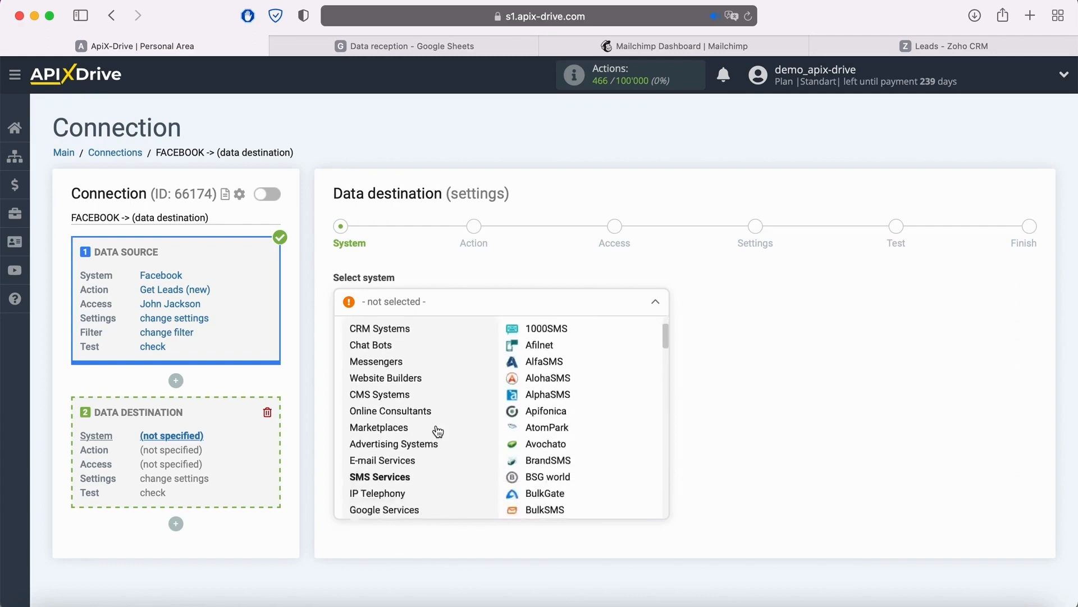
- Choose Google Sheets from the Google Services category as the destination system and continue
click(409, 442)
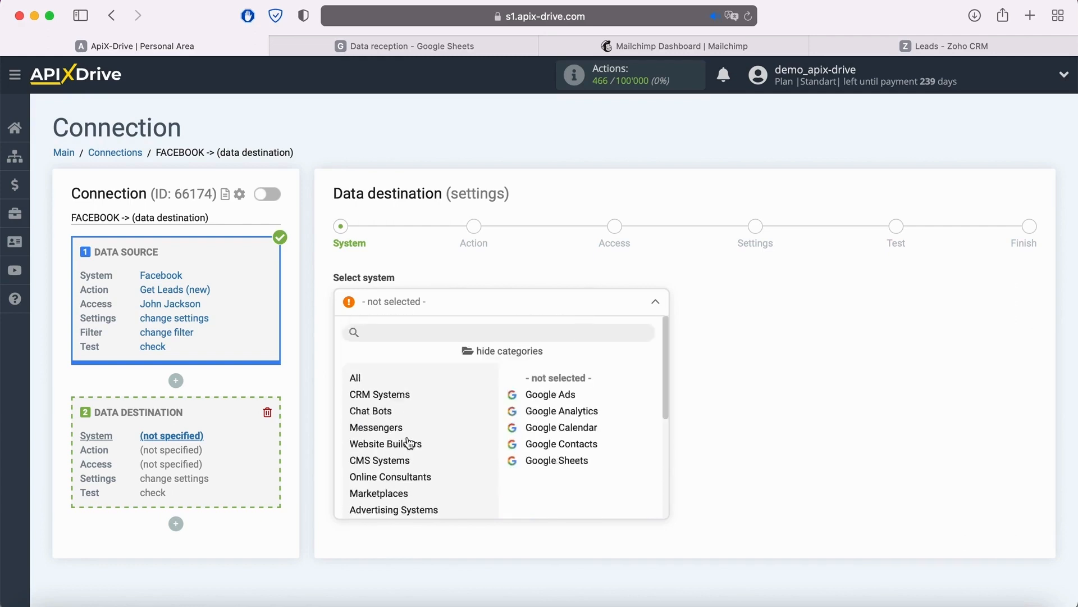
click(555, 462)
click(423, 350)
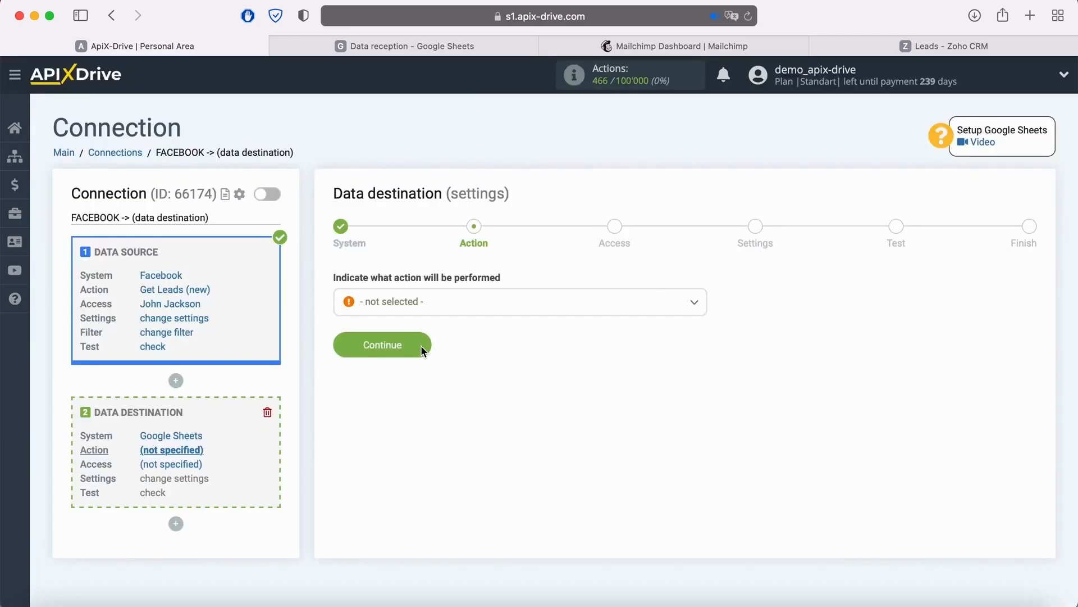
- Set the Google Sheets destination action to Add Row and continue to the access settings
click(446, 306)
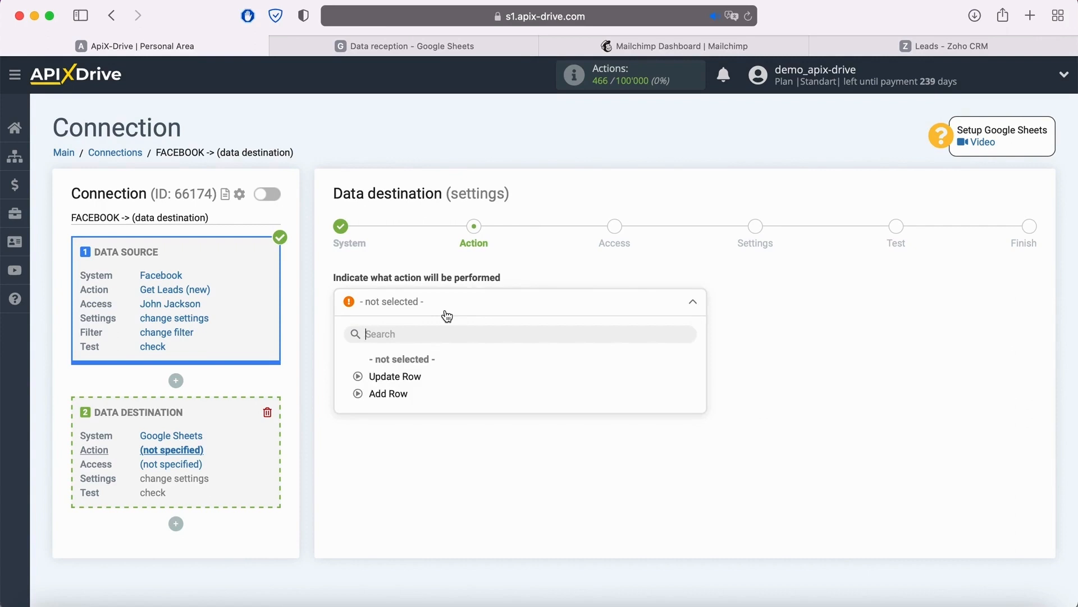
click(406, 395)
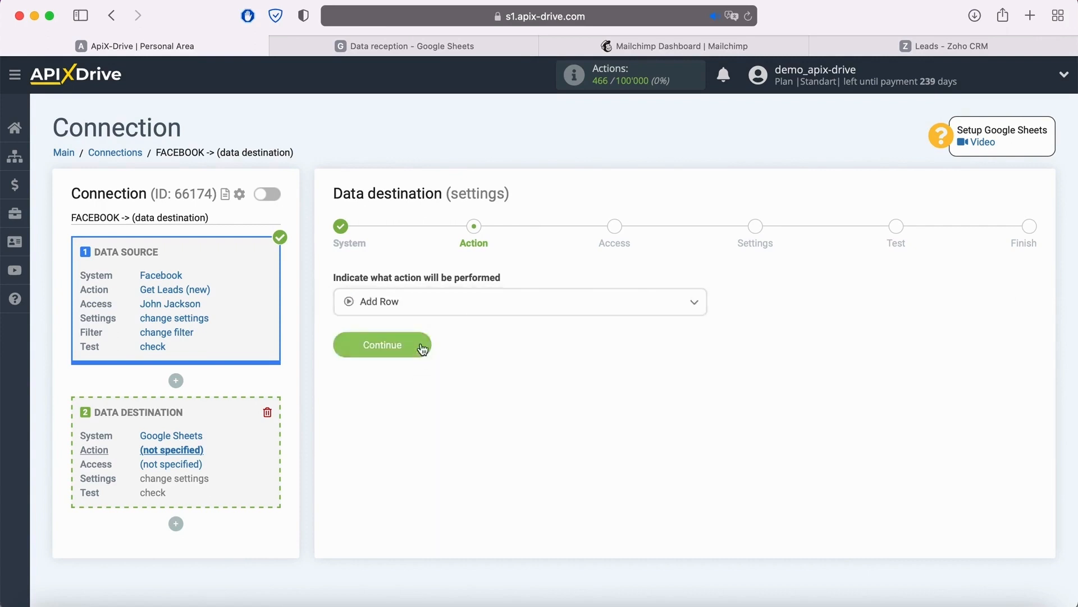
click(422, 345)
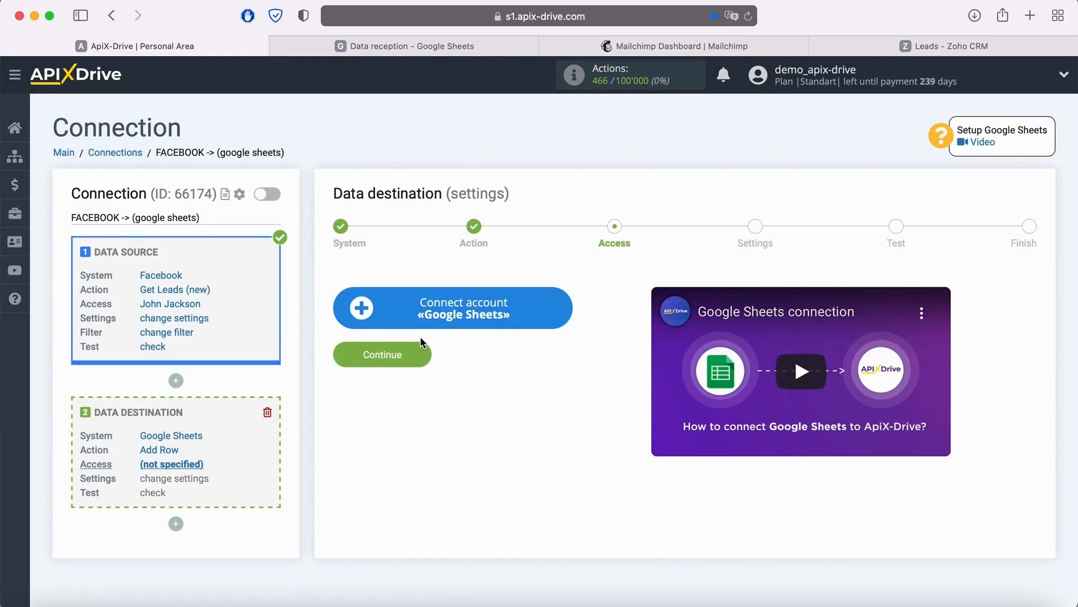
- Start connecting a Google Sheets account and sign in to Google with the saved account e-mail and password
click(561, 308)
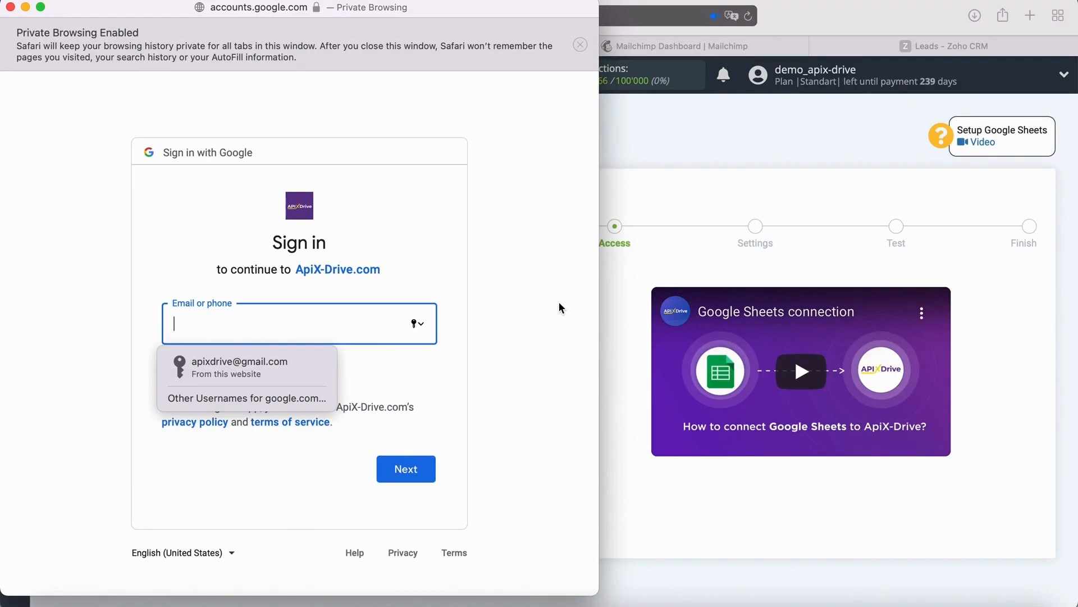
click(298, 364)
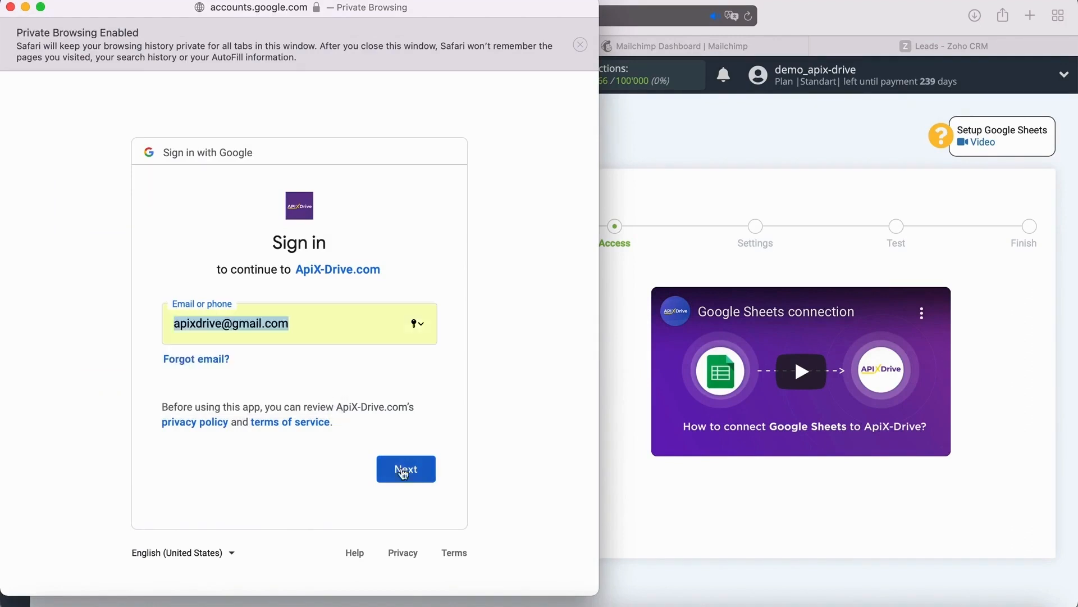
click(421, 469)
click(299, 369)
click(423, 476)
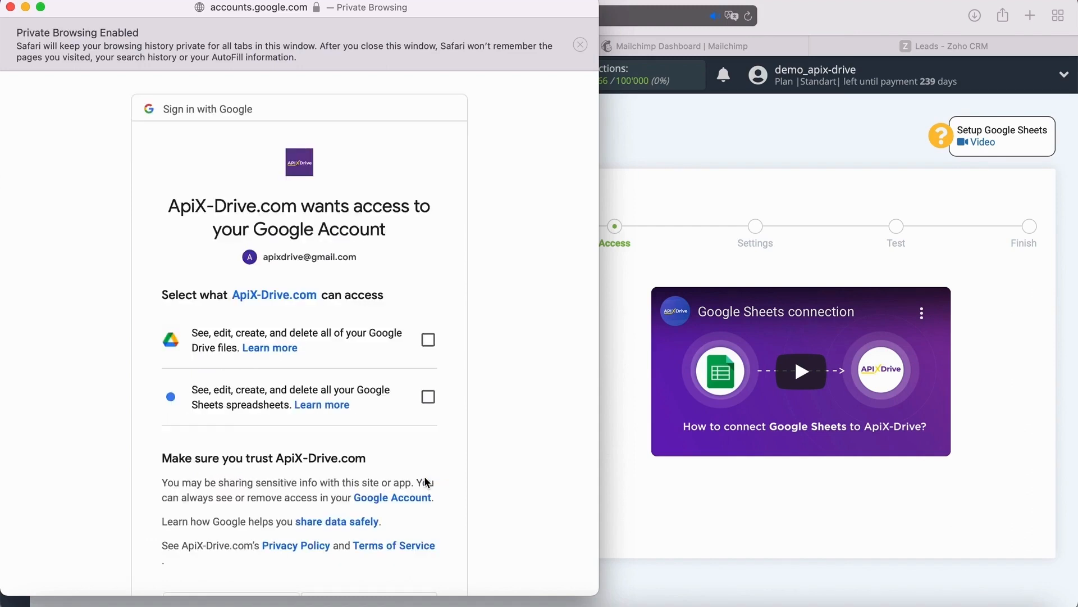
- Grant ApiX-Drive.com access to all Google Drive files and Google Sheets spreadsheets and complete the authorization
click(428, 340)
click(429, 397)
scroll(471, 396, down, 3)
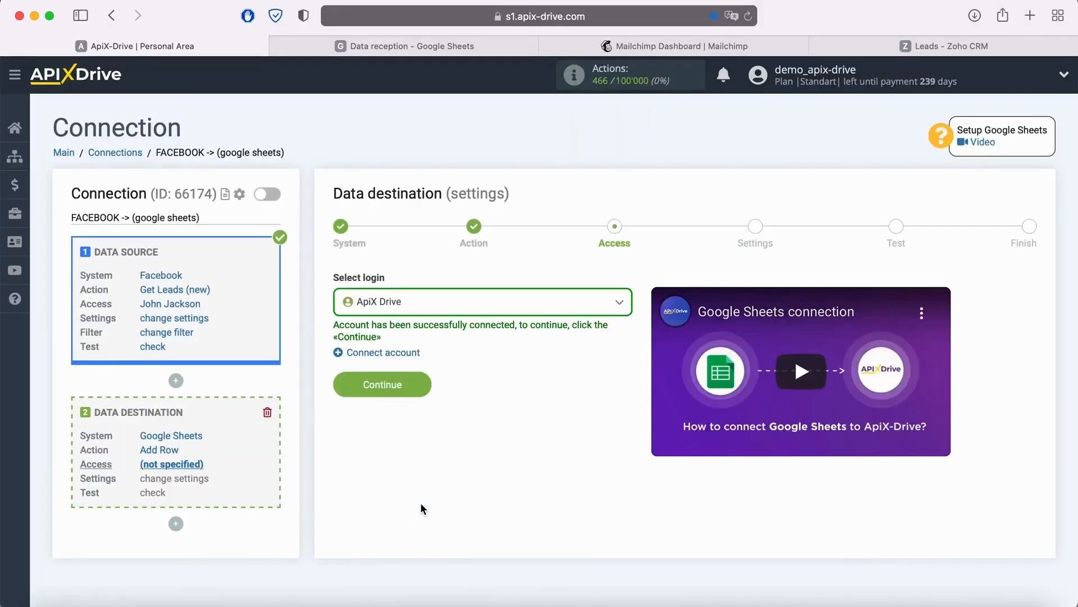
- Select the newly connected ApiX Drive login for Google Sheets and continue to the destination settings
click(505, 309)
click(413, 393)
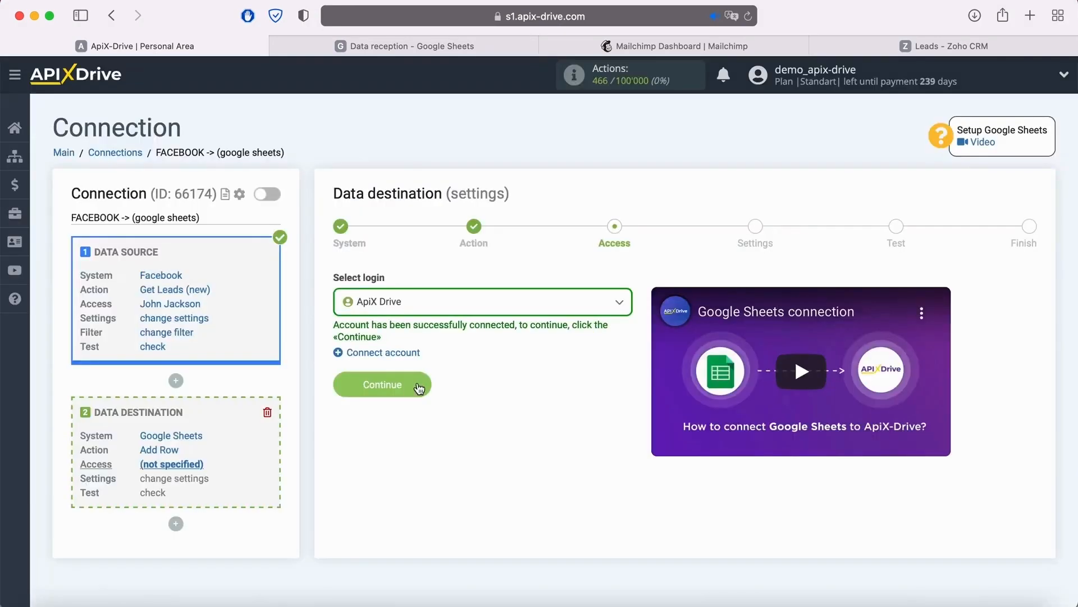
click(414, 384)
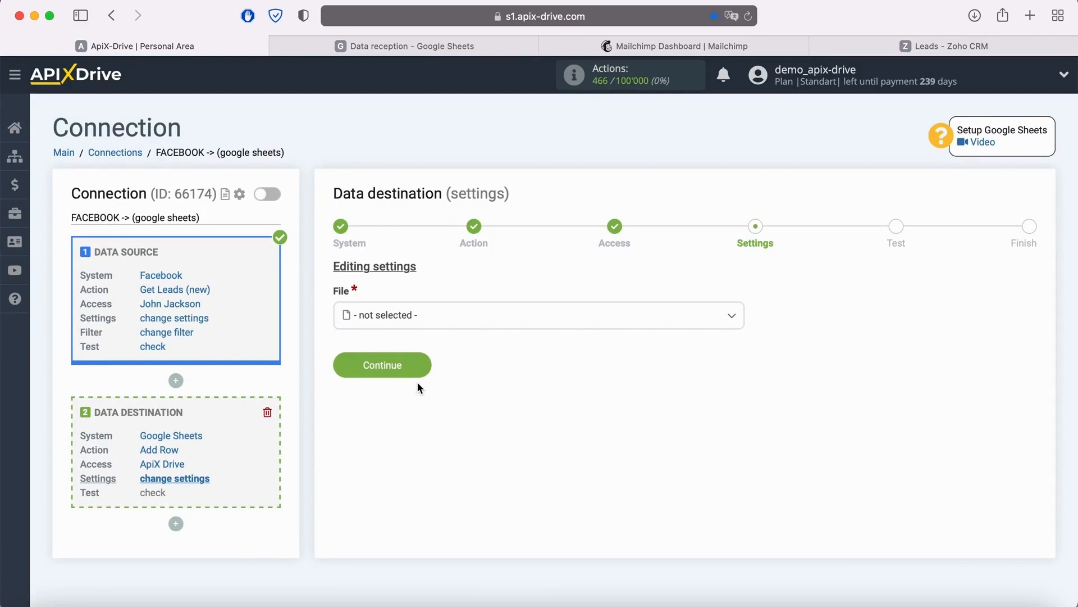
- Set both the destination file and its sheet to Data reception
click(430, 317)
click(405, 393)
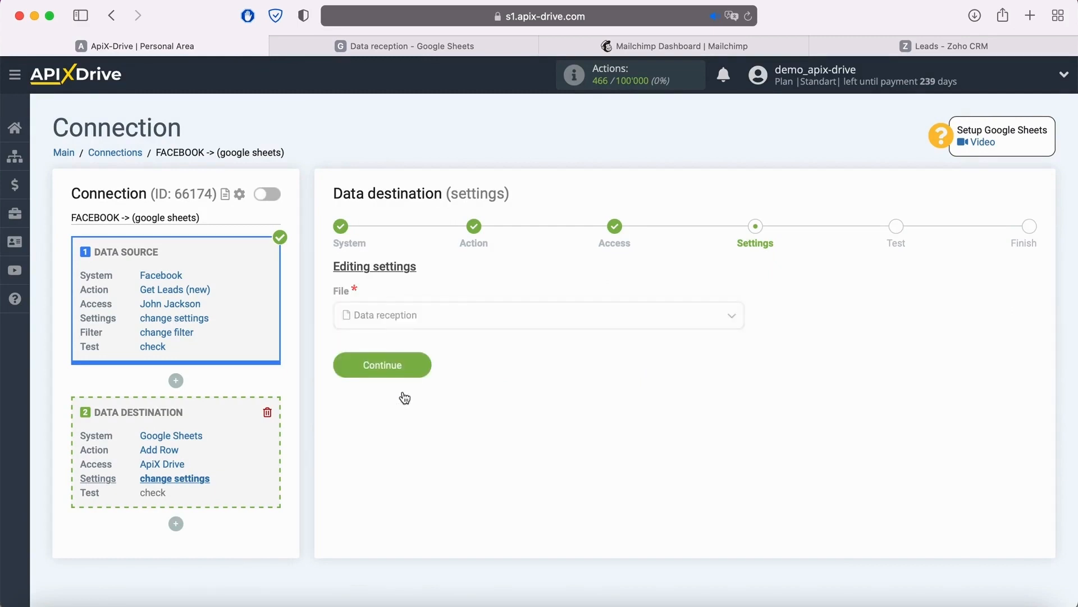
click(402, 381)
click(409, 459)
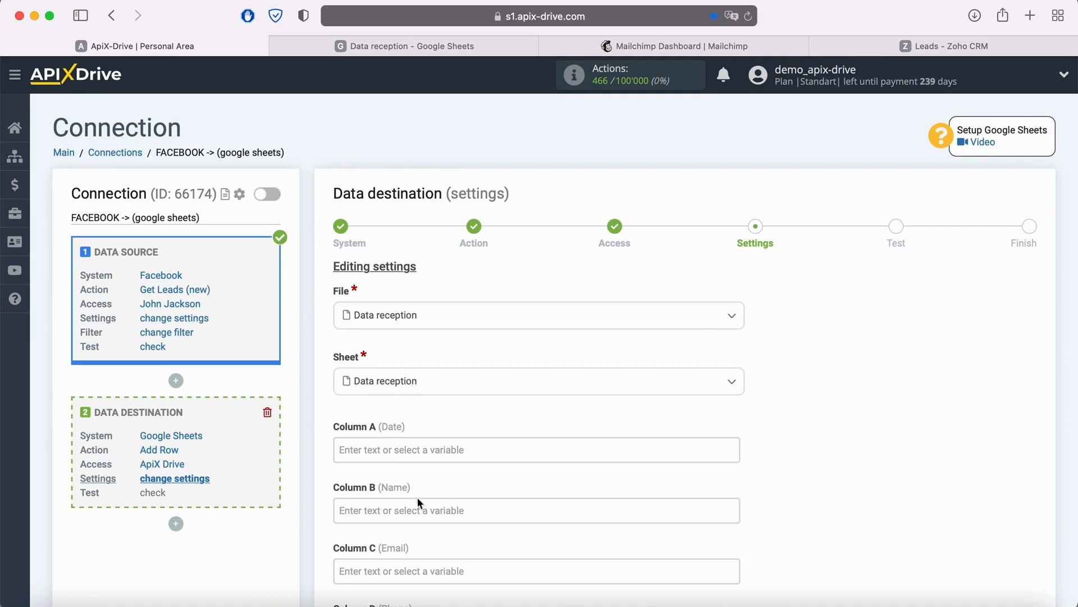
- Check the column headers in the Data reception spreadsheet and map Column A (Date) to the Facebook Creation date variable
click(364, 47)
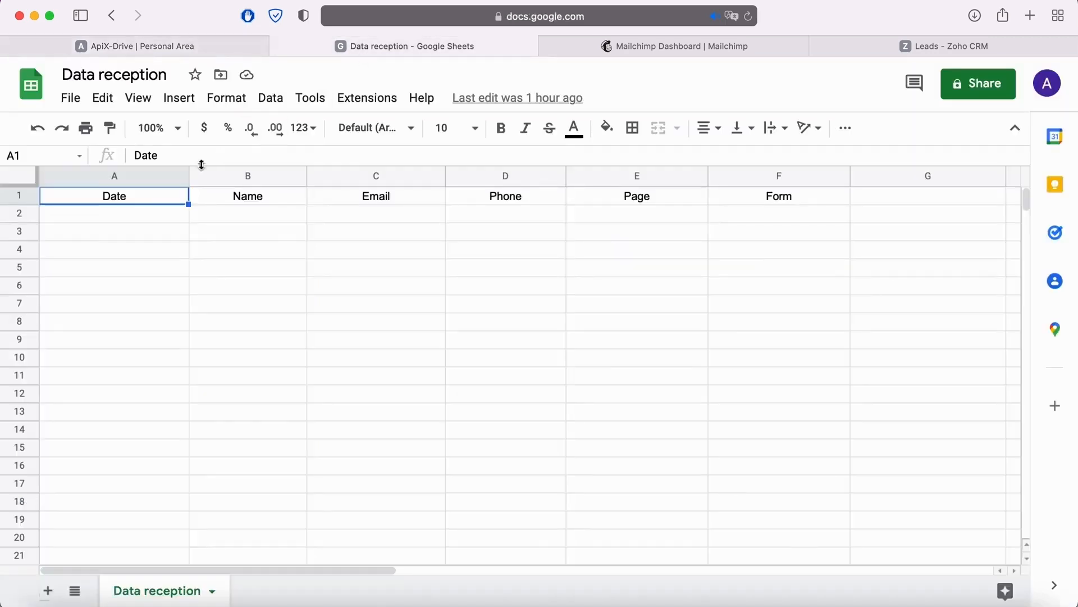
click(232, 52)
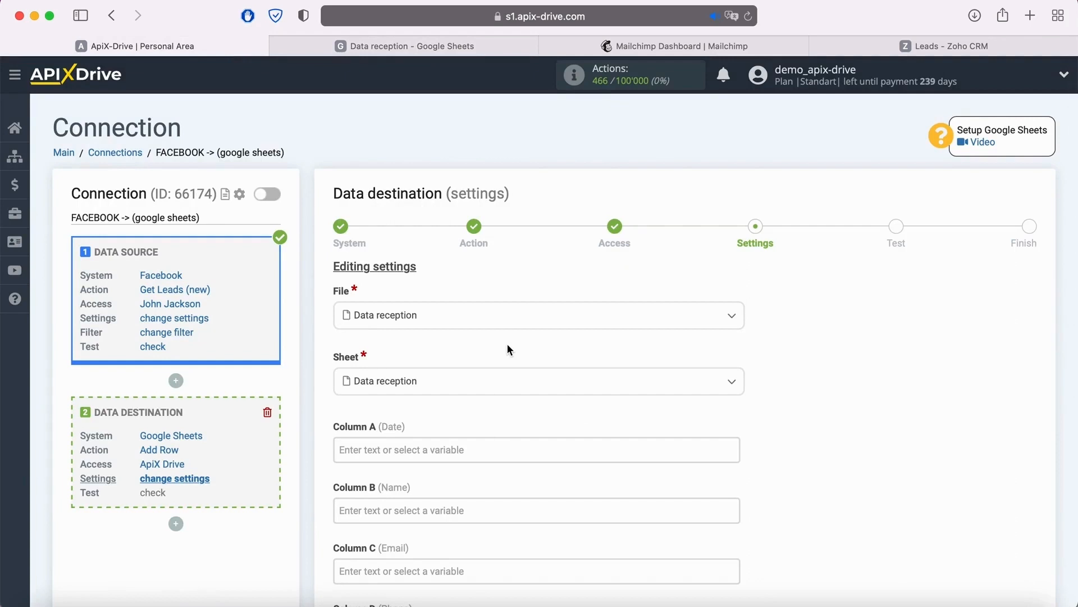
click(407, 445)
scroll(407, 446, down, 5)
scroll(594, 377, down, 4)
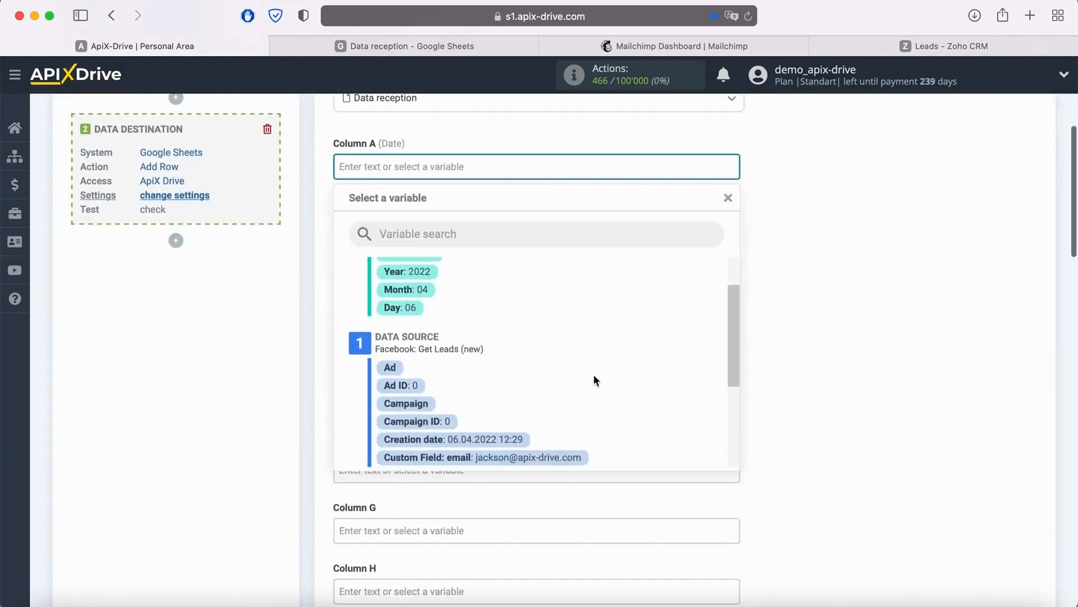
click(515, 395)
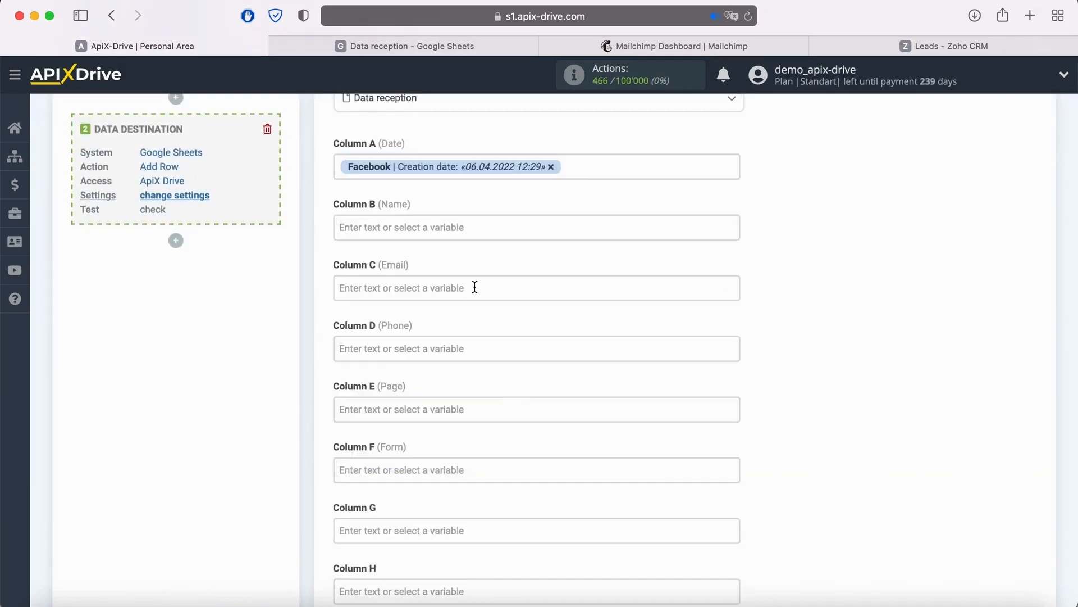
- Map Column B (Name) to the Facebook variable Custom Field: full_name
click(449, 223)
scroll(452, 227, down, 2)
scroll(601, 315, down, 5)
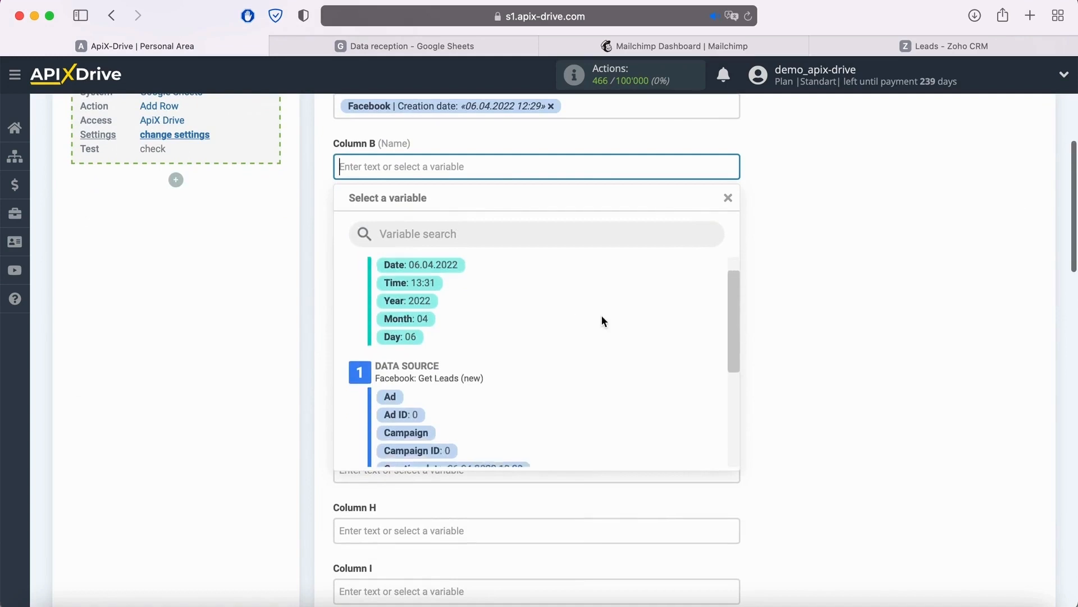
click(520, 401)
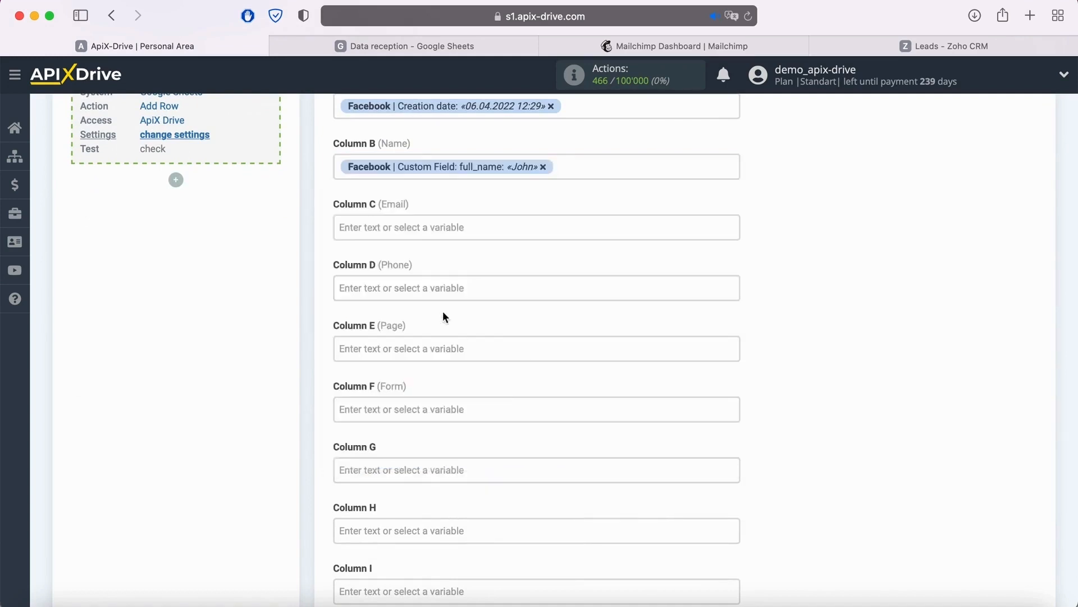
- Map Column C (Email) to Custom Field: email and Column D (Phone) to Custom Field: phone_number from the Facebook source
click(425, 228)
scroll(604, 282, down, 5)
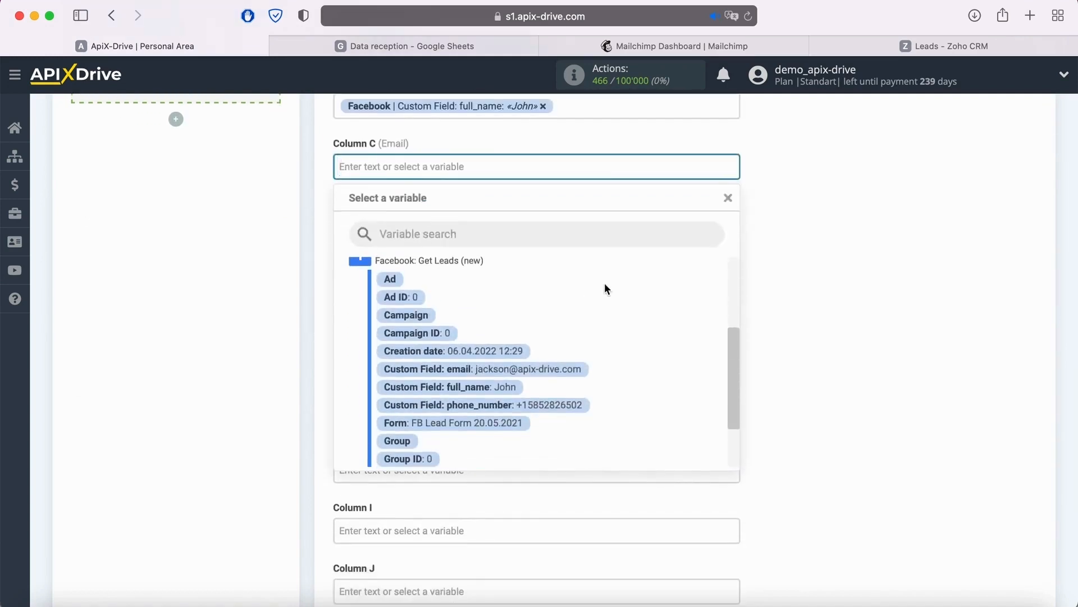
click(545, 371)
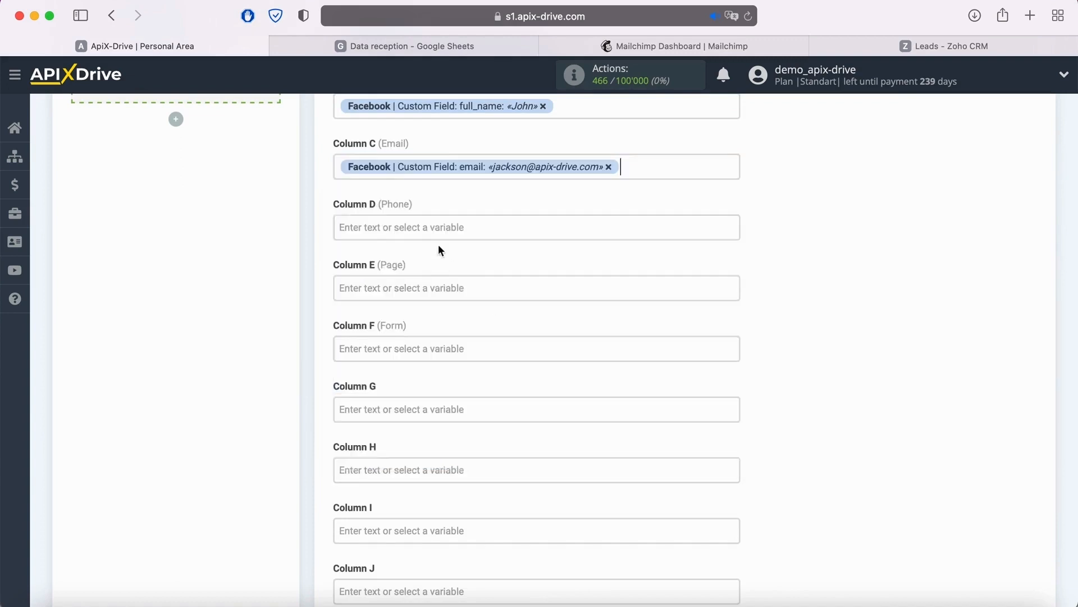
click(438, 226)
scroll(555, 342, down, 4)
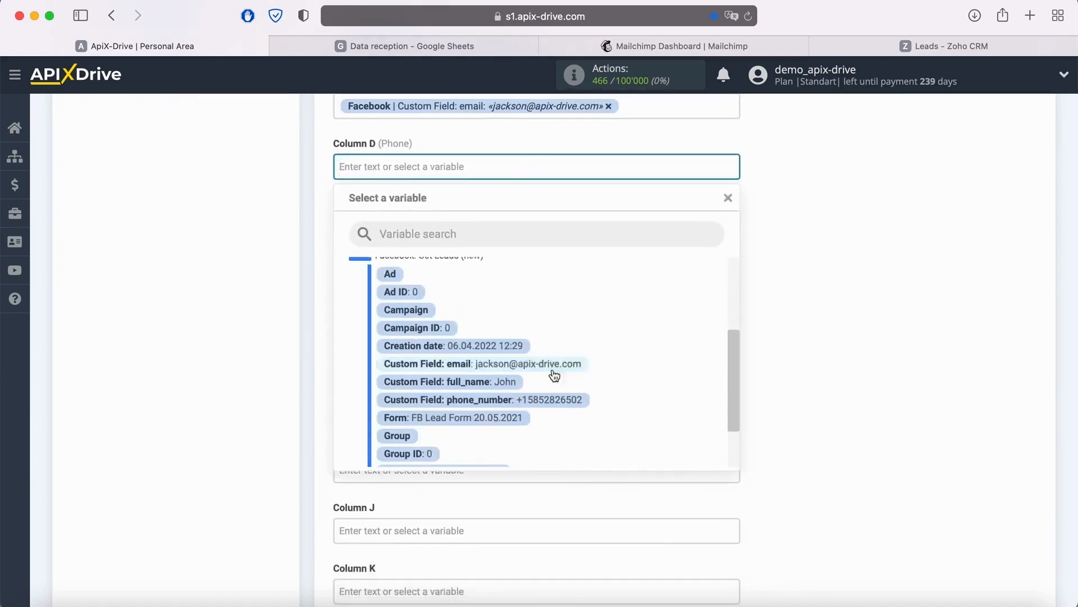
click(549, 403)
- Map Column E (Page) to the Facebook Page variable and Column F (Form) to the Facebook Form variable
click(448, 221)
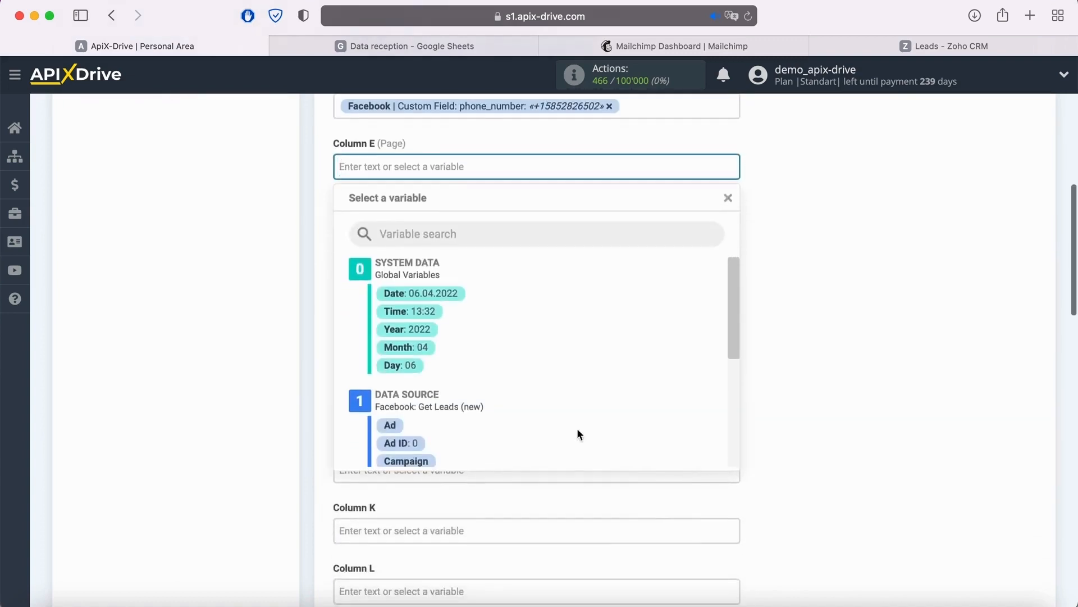
scroll(594, 404, down, 5)
scroll(594, 405, down, 2)
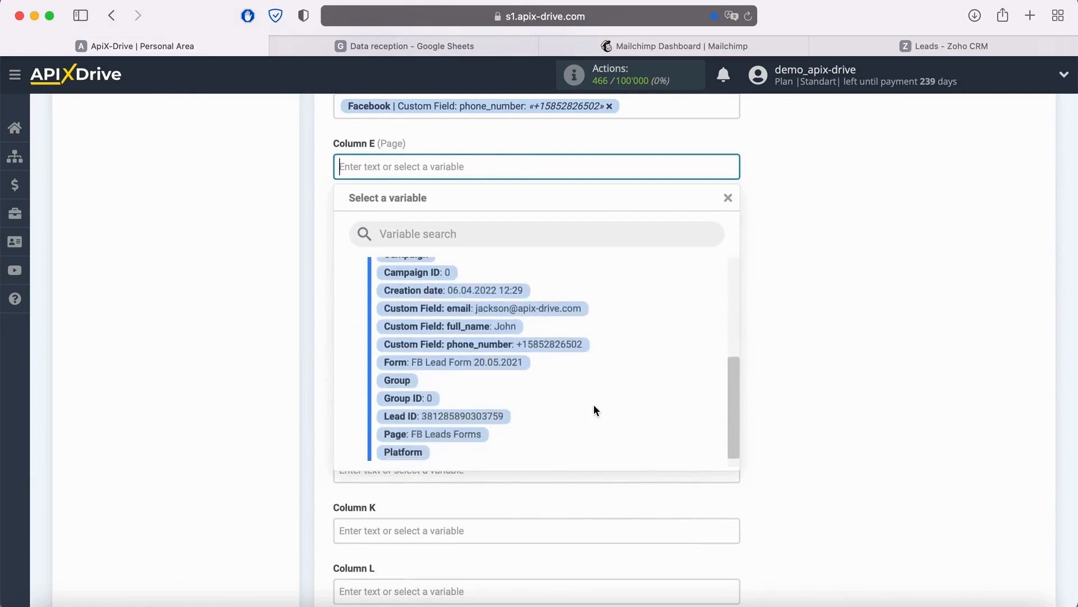
click(459, 436)
click(431, 227)
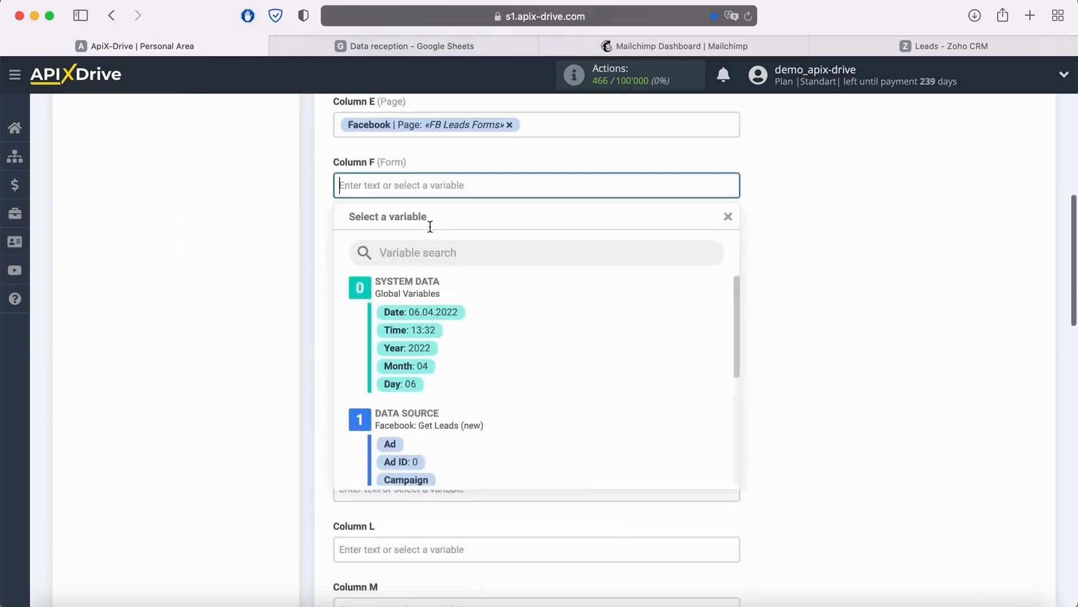
scroll(605, 328, down, 5)
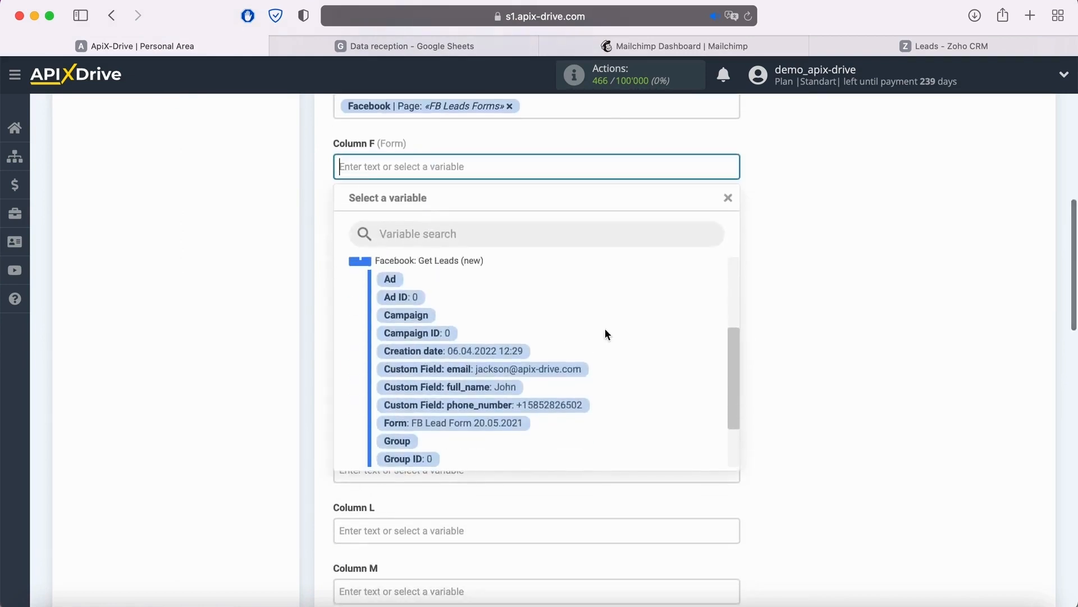
click(513, 418)
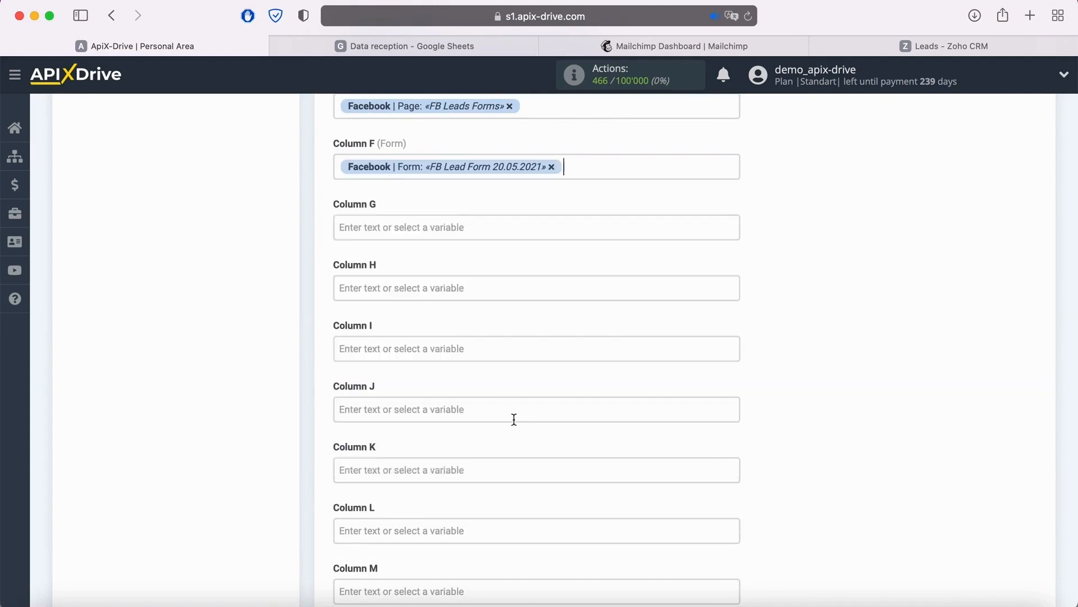
- Fill Column G with the fixed text "New Lead from Facebook" and submit the Google Sheets field settings
click(404, 232)
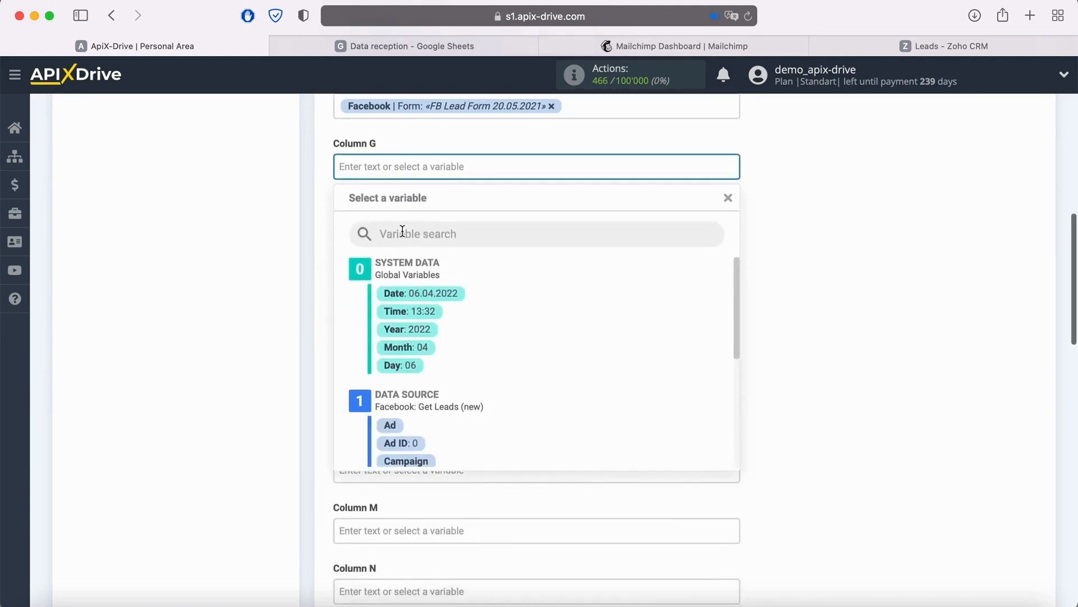
text(New Lead from Facebook)
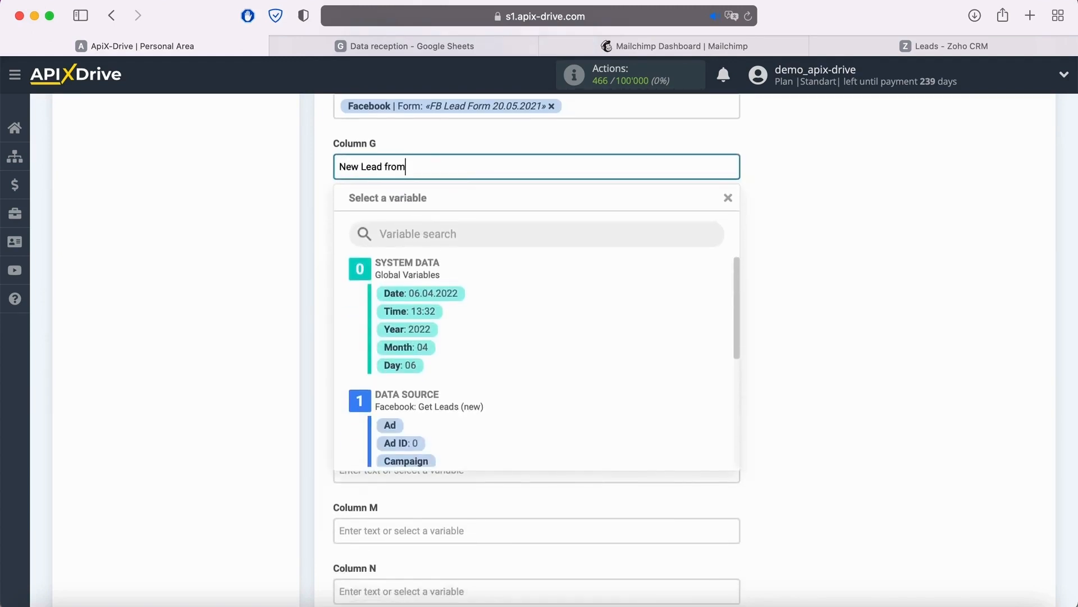
click(817, 256)
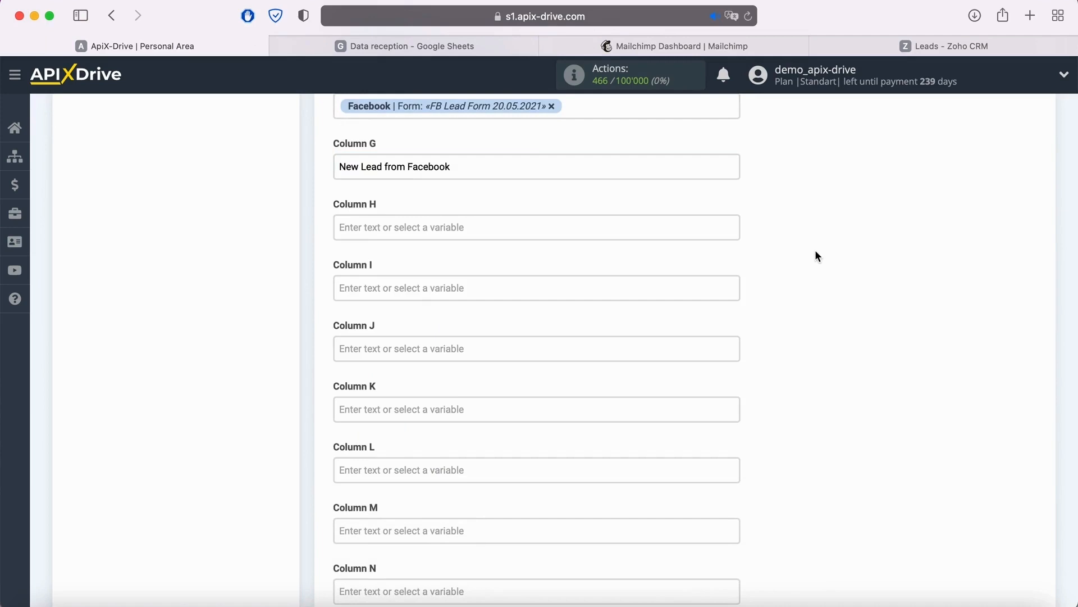
scroll(817, 256, down, 10)
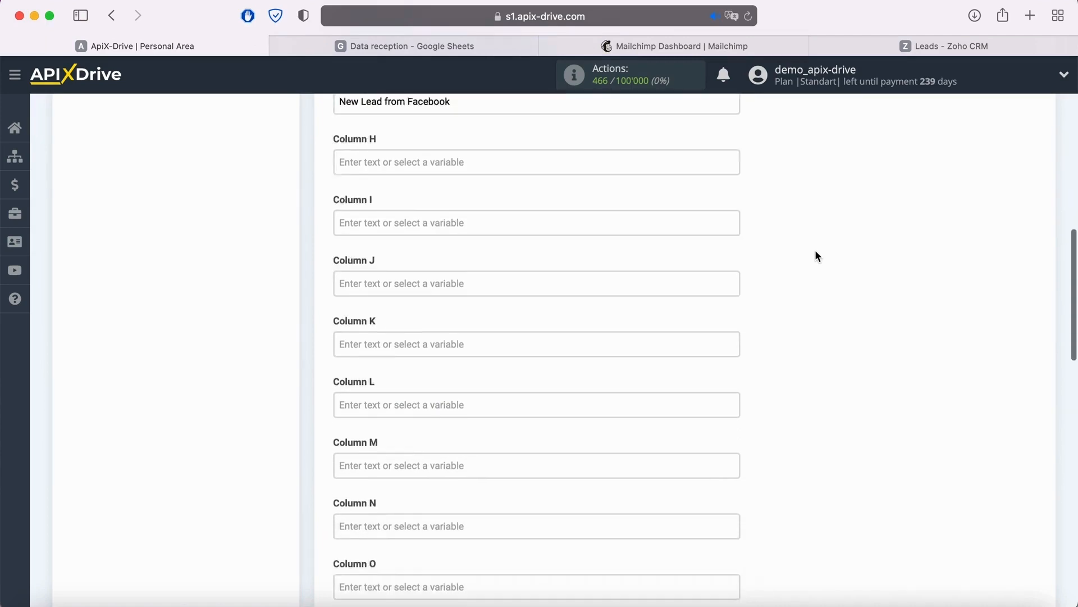
scroll(818, 260, down, 6)
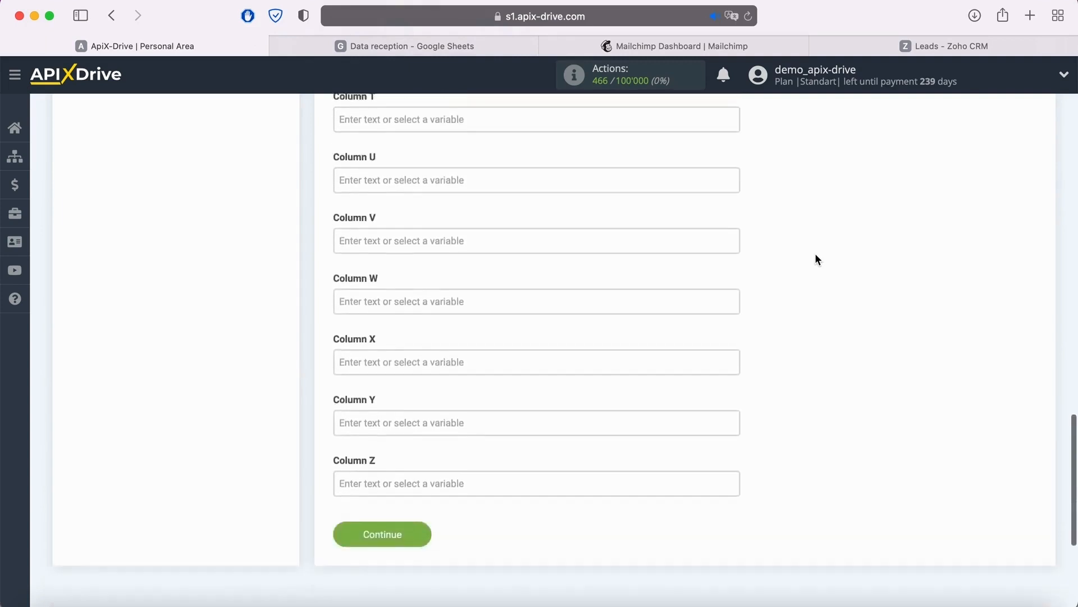
click(416, 448)
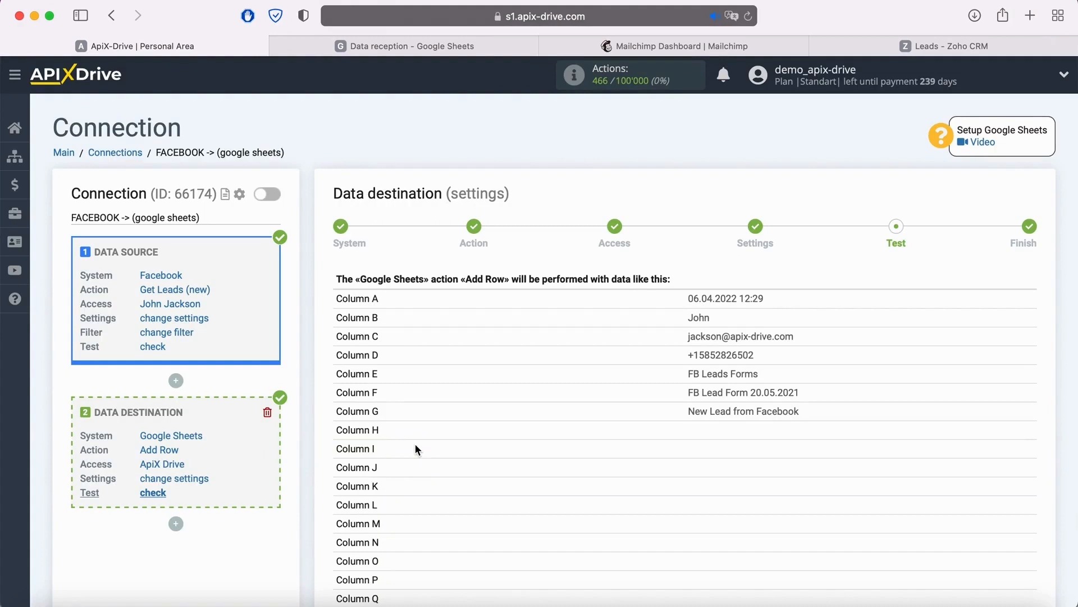
- Send the test data to Google Sheets and check the added row in the Data reception spreadsheet
scroll(416, 449, down, 7)
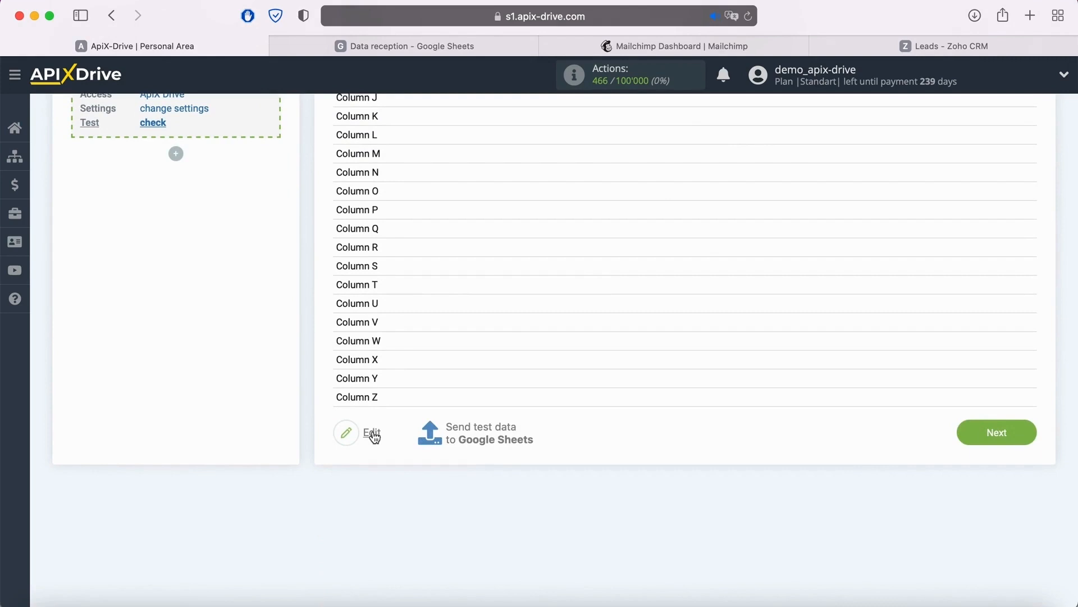
click(479, 433)
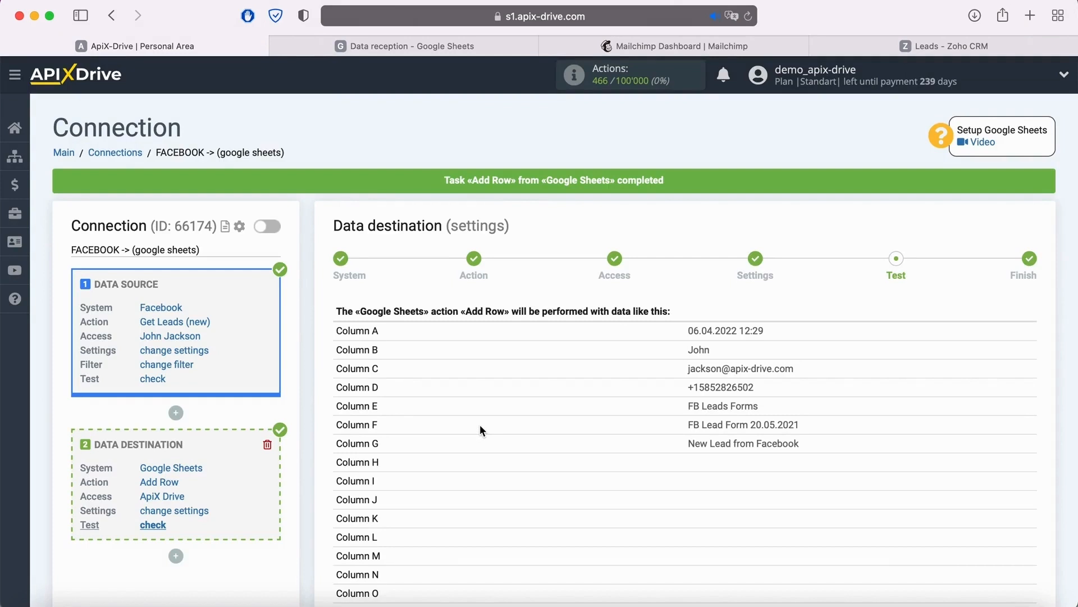
click(344, 48)
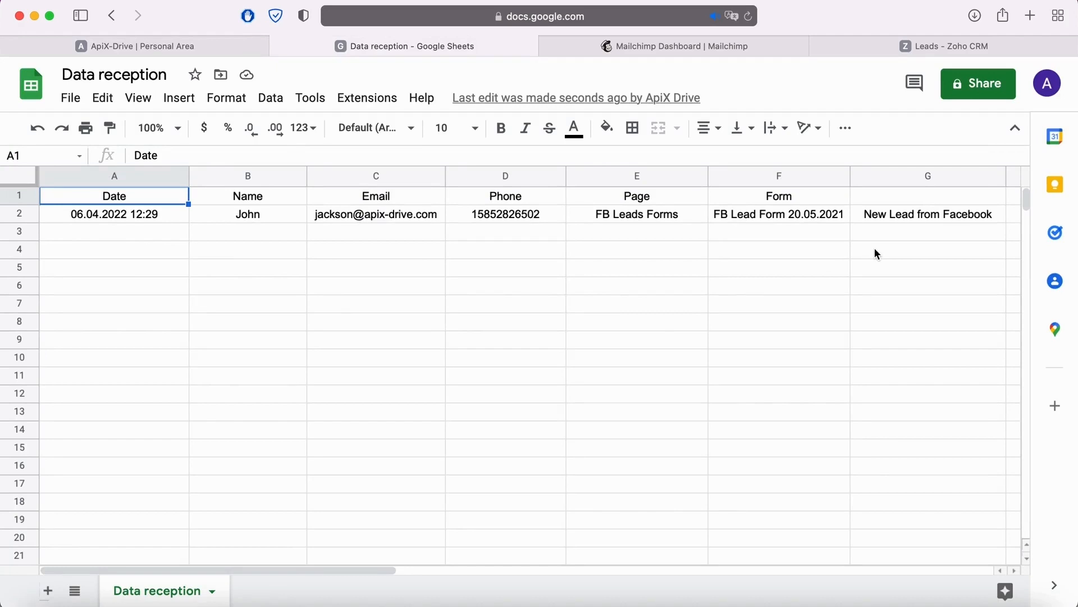
- Return to ApiX-Drive and proceed past the test to complete the Google Sheets destination setup
click(174, 46)
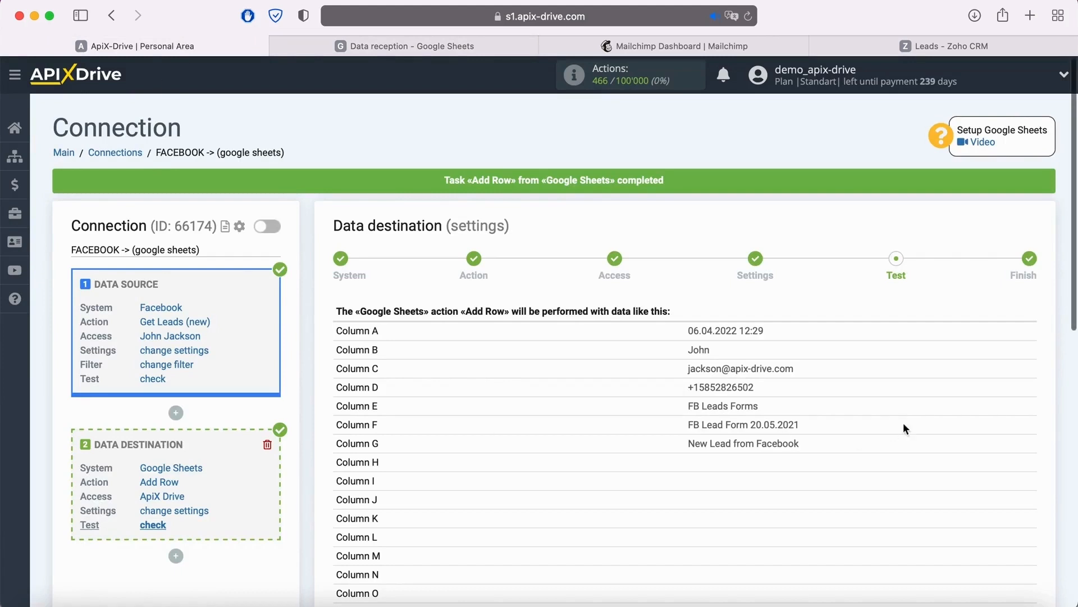
scroll(911, 427, down, 5)
click(1027, 509)
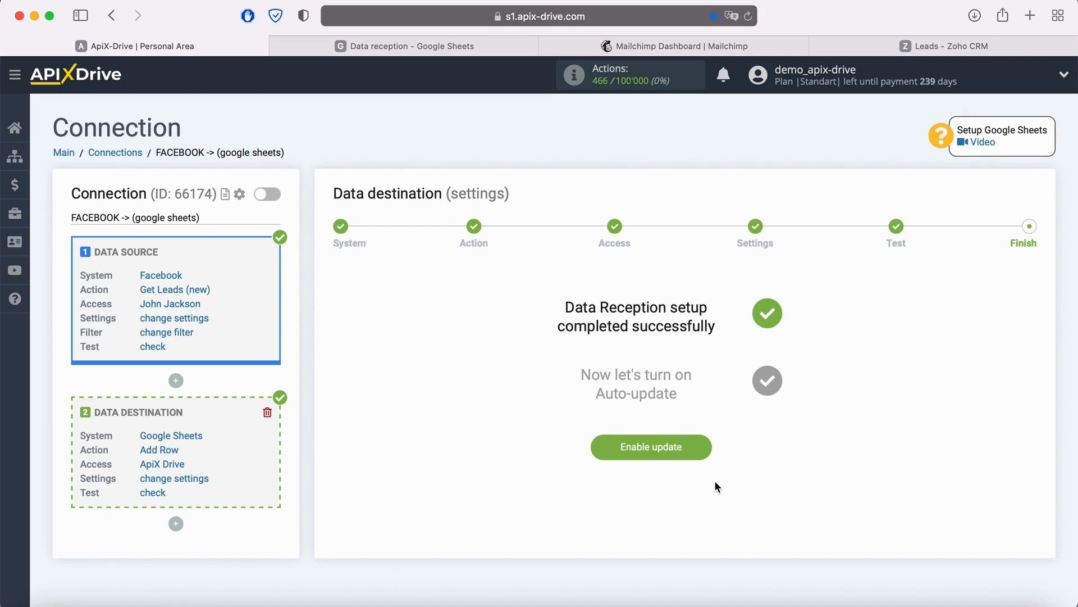
- Add another data receiver to the connection and set its system to Mailchimp
click(176, 523)
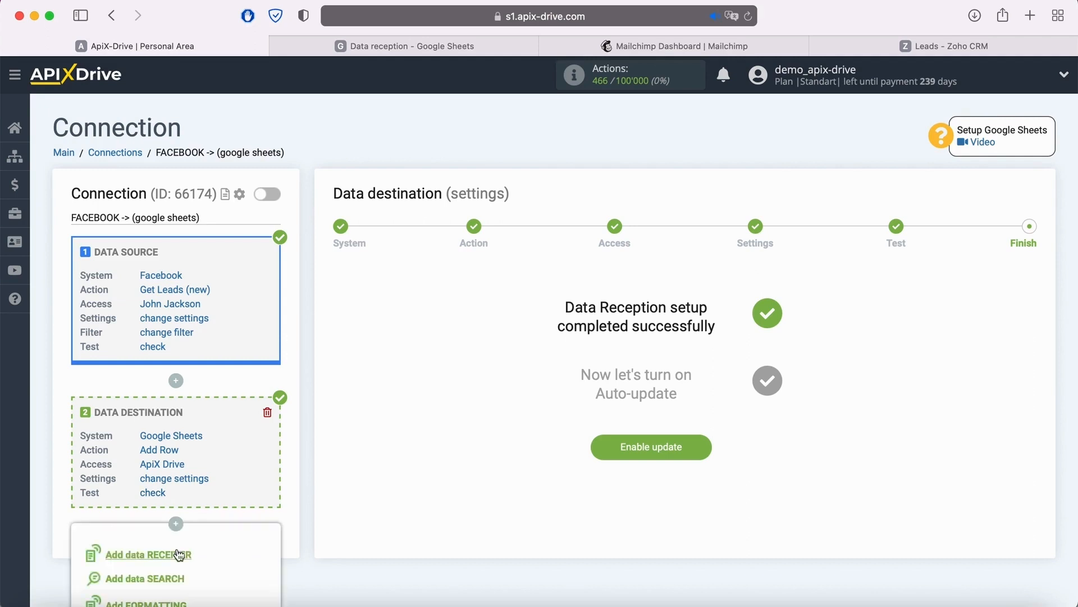
click(179, 555)
scroll(358, 440, down, 3)
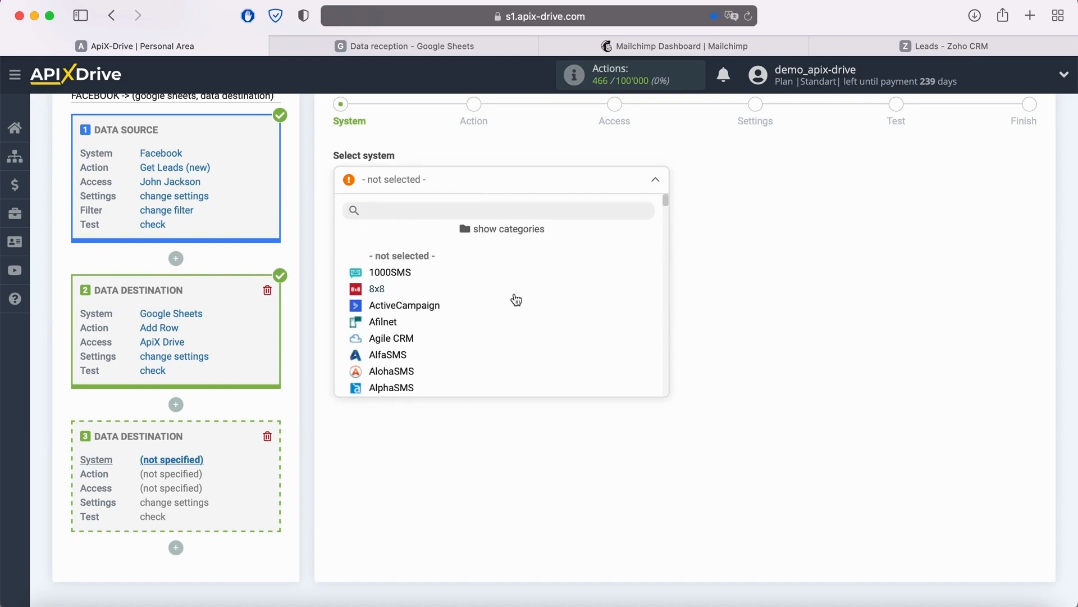
scroll(514, 297, down, 10)
scroll(521, 300, down, 15)
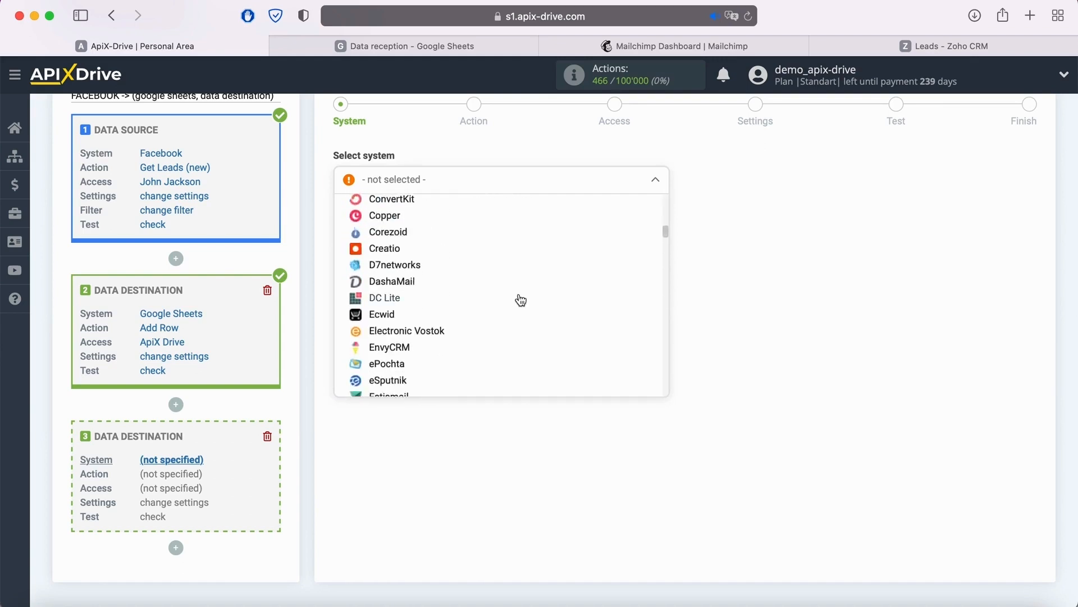
scroll(519, 306, down, 10)
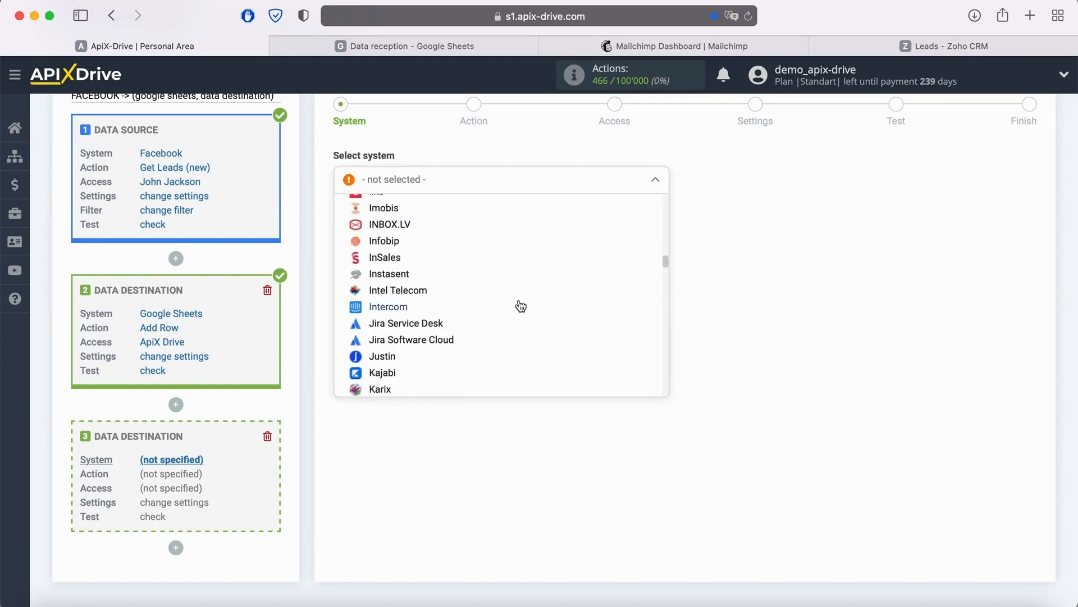
click(402, 296)
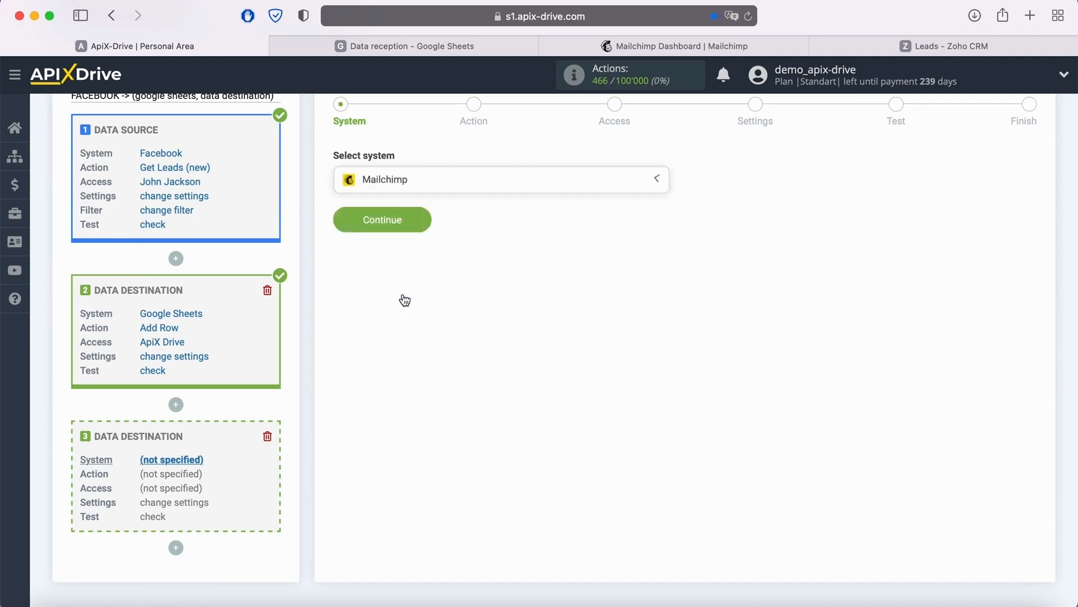
click(423, 223)
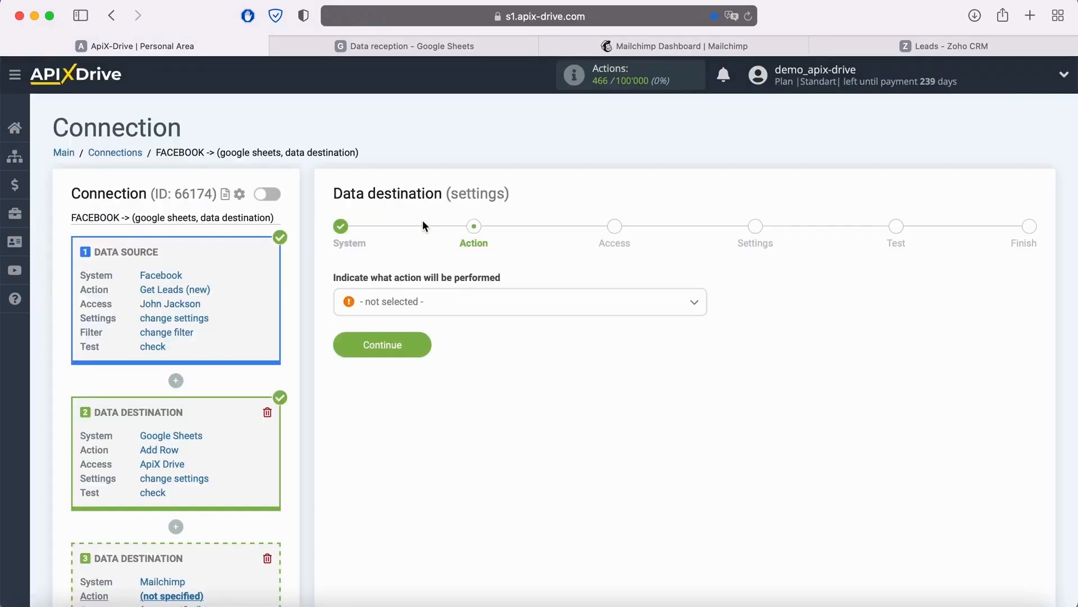
- Set the Mailchimp destination's action to Add Contacts and proceed to the access stage
click(460, 302)
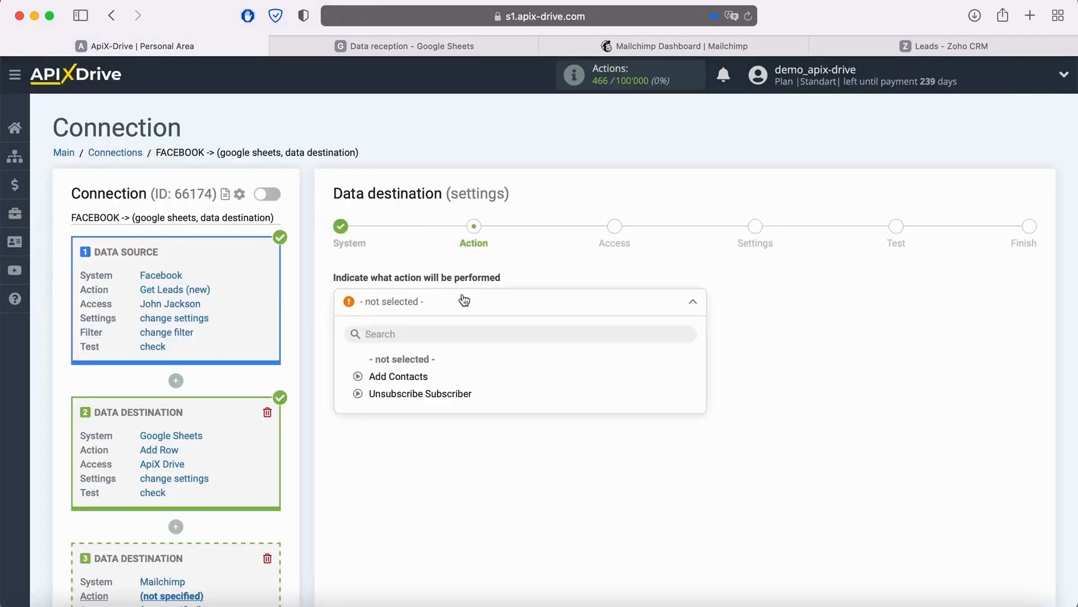
click(420, 375)
click(421, 344)
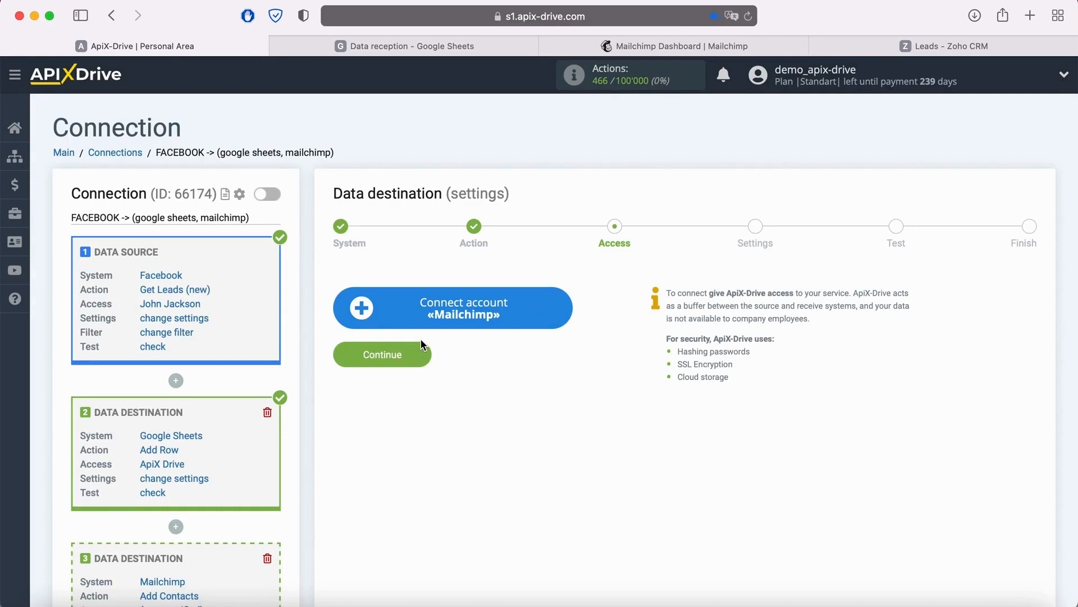
- Start connecting a Mailchimp account, switch to Mailchimp and open the API keys list from the account profile's extras
click(560, 307)
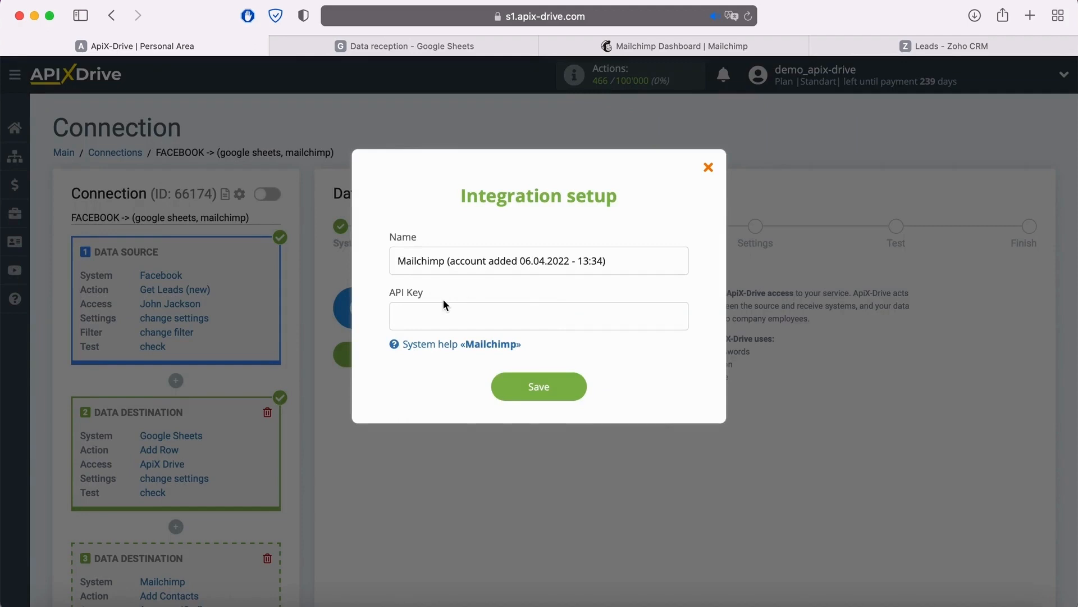
click(611, 45)
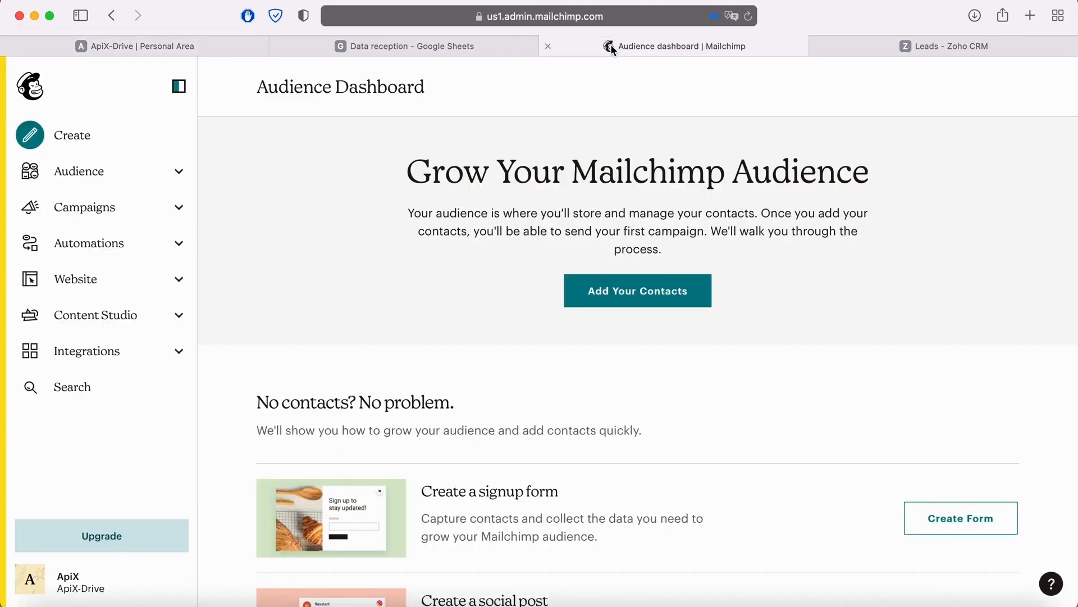
click(31, 578)
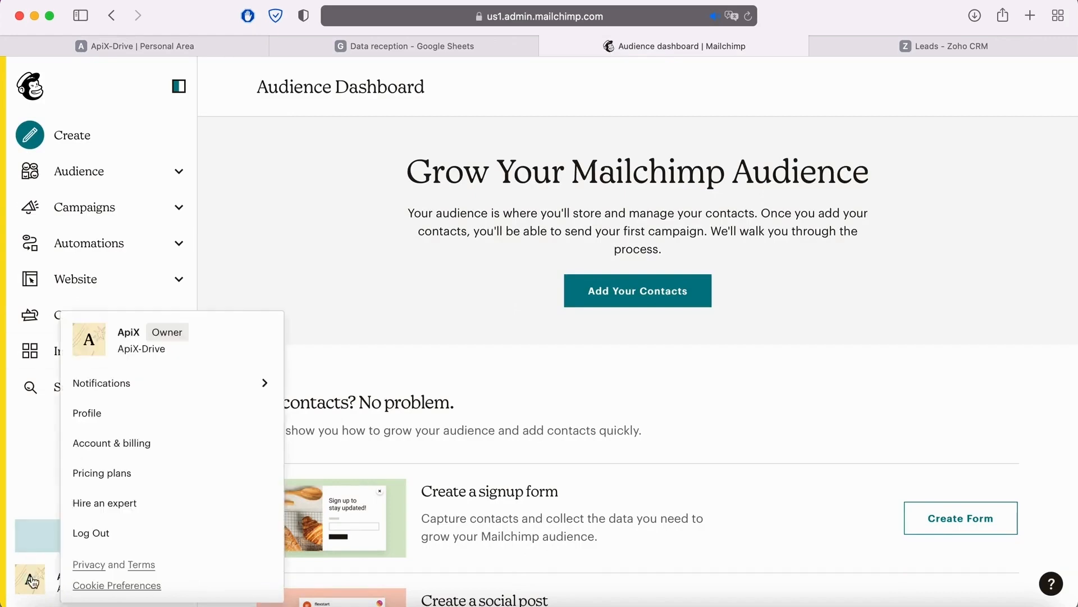
click(86, 413)
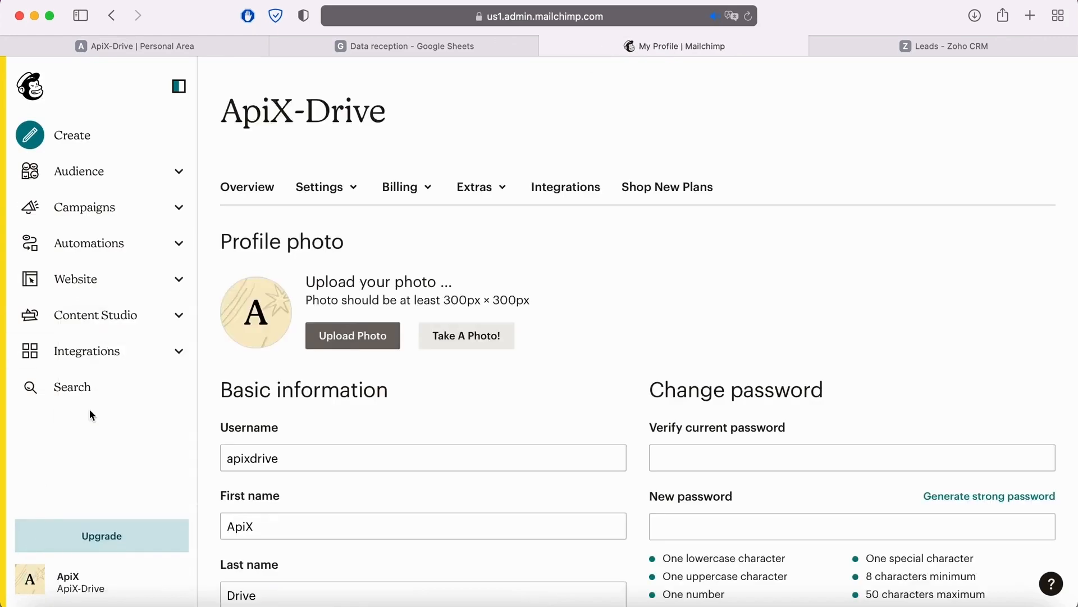
click(483, 189)
click(487, 257)
scroll(486, 256, down, 5)
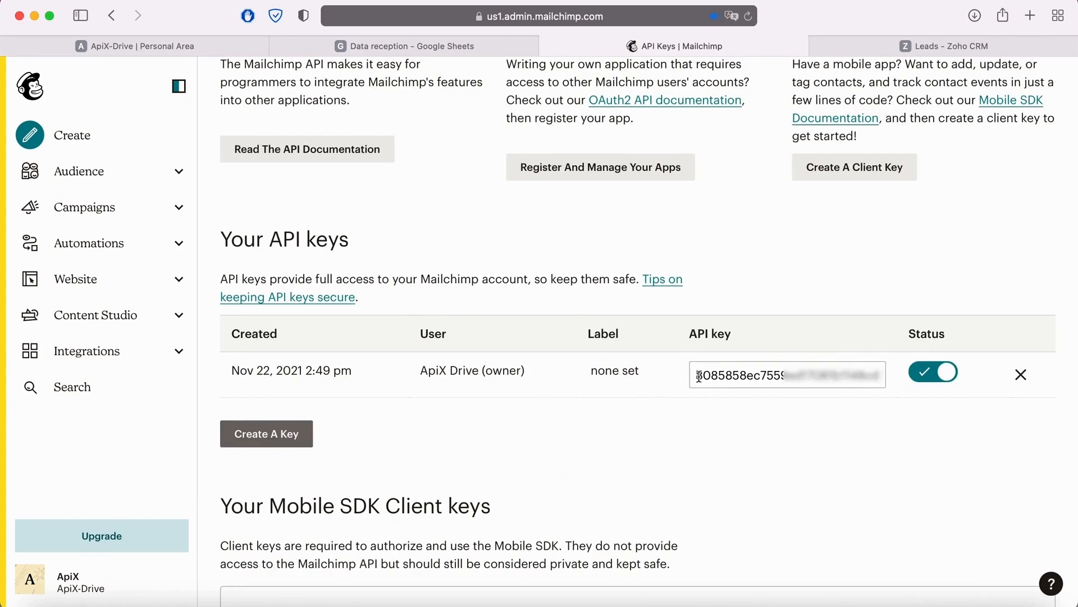
- Copy the existing Mailchimp API key created on Nov 22, 2021
drag(696, 375, 901, 371)
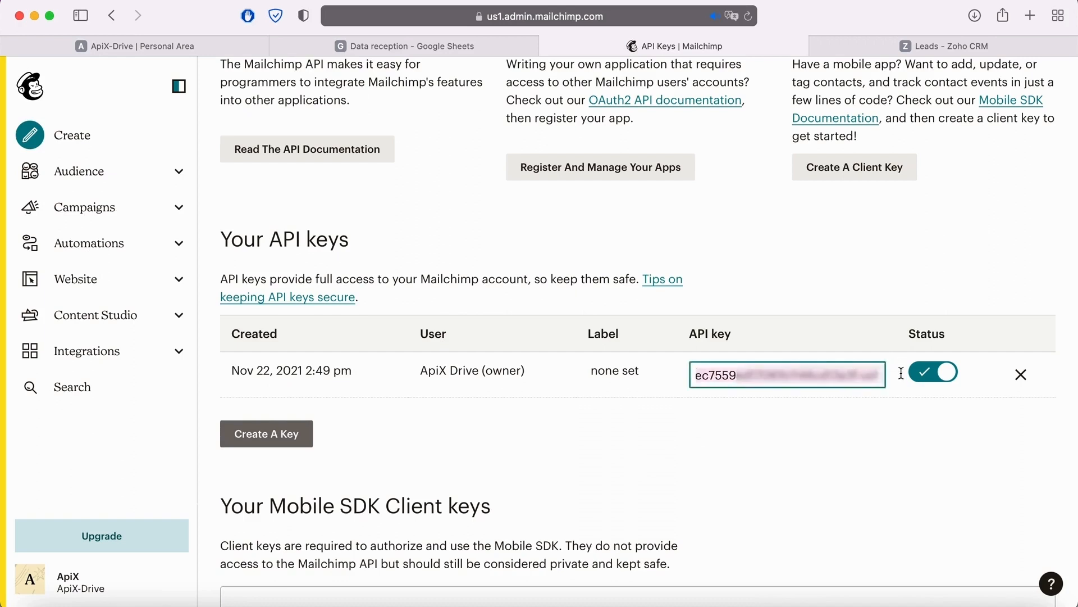
right_click(878, 373)
click(751, 403)
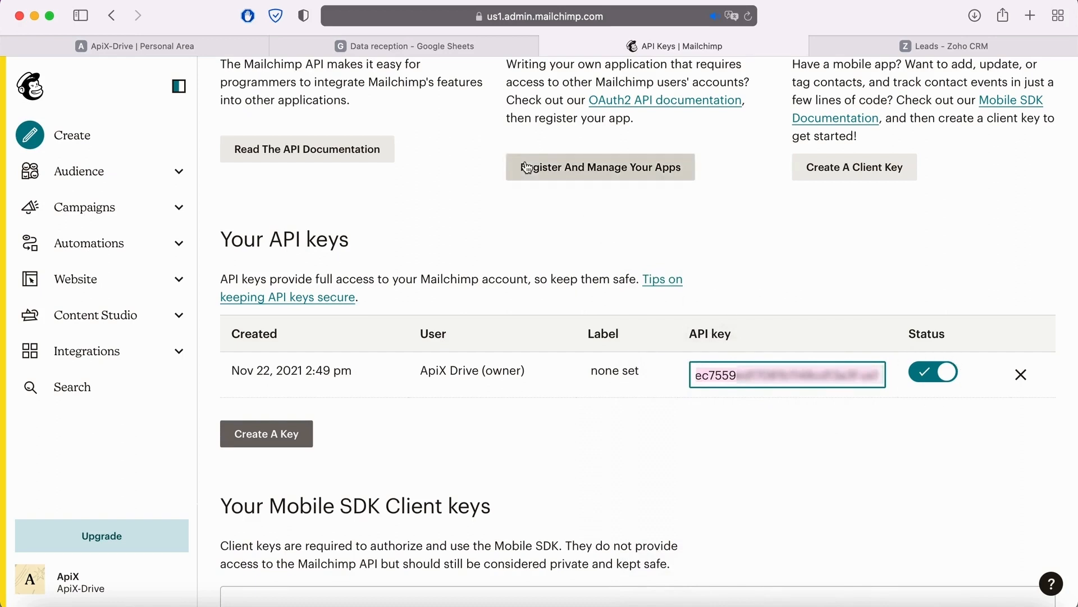
- Back in ApiX-Drive, paste the API key into the Mailchimp integration setup and save the account
click(214, 46)
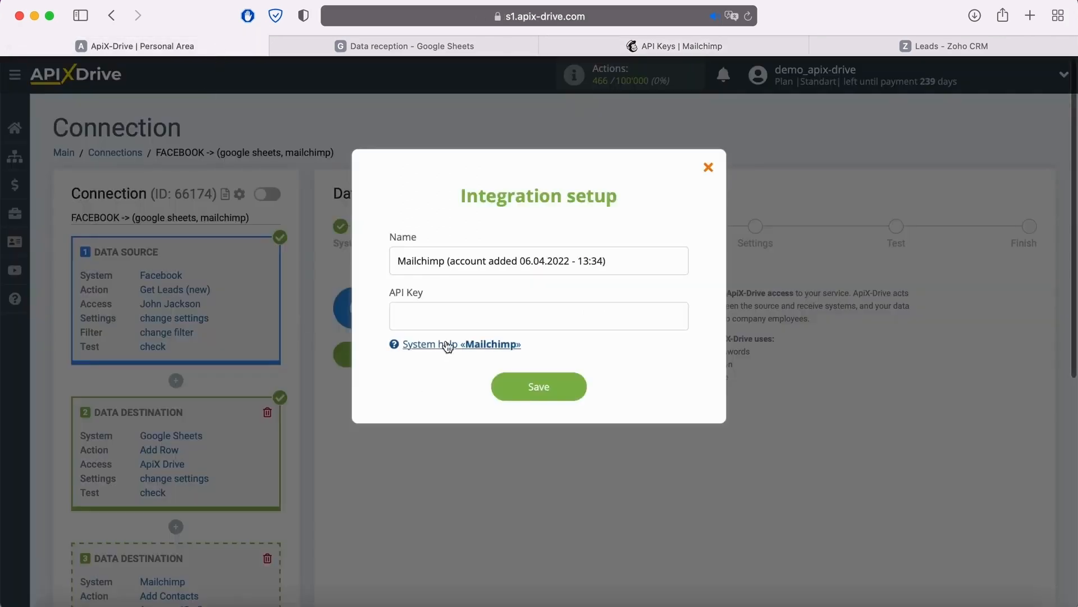
right_click(440, 314)
click(472, 356)
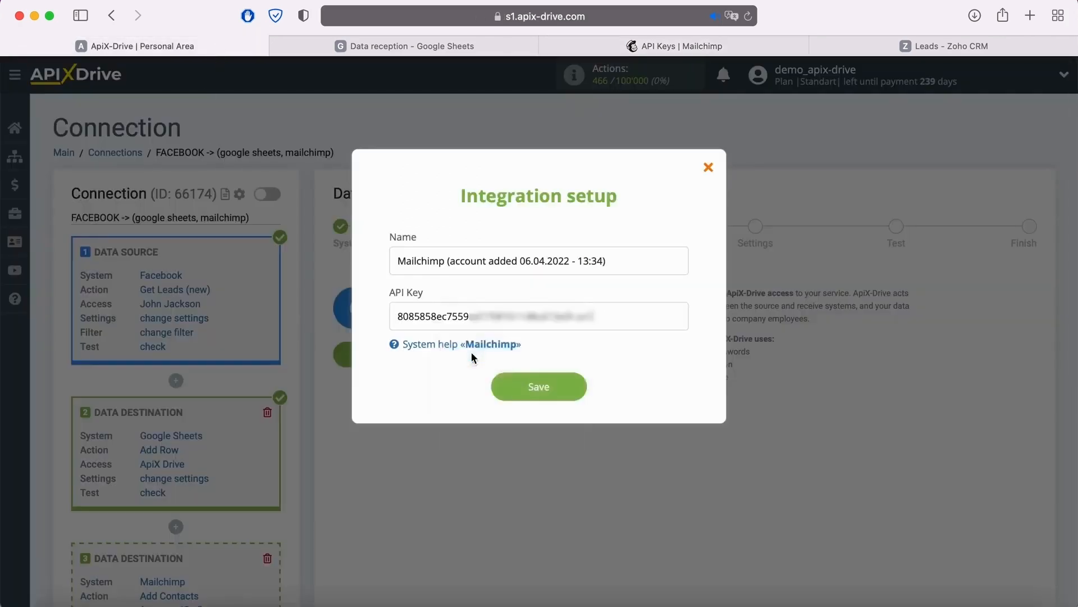
click(576, 385)
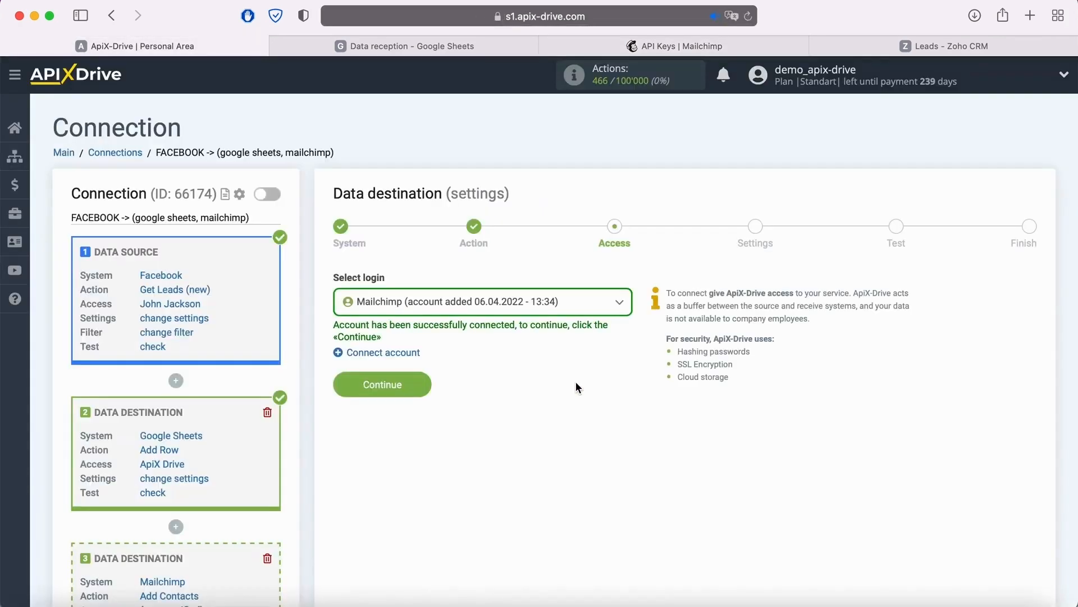
- Choose the newly connected Mailchimp account as the login and proceed to the destination's settings
click(573, 303)
click(538, 393)
click(421, 384)
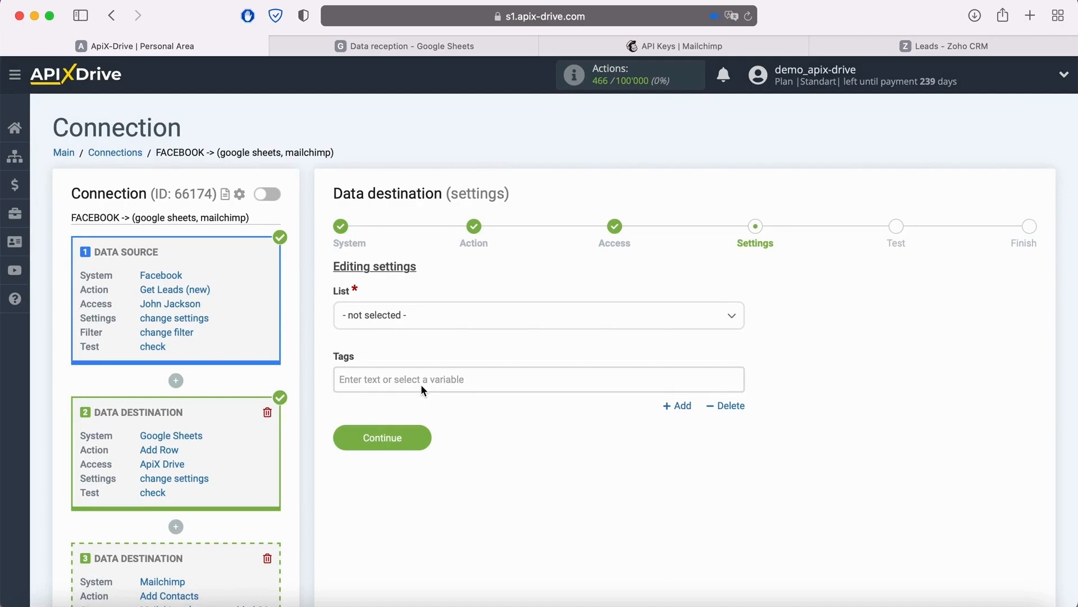
- Select the ApiX-Drive list and map E-mail to the Facebook lead's email custom field
click(426, 318)
click(387, 392)
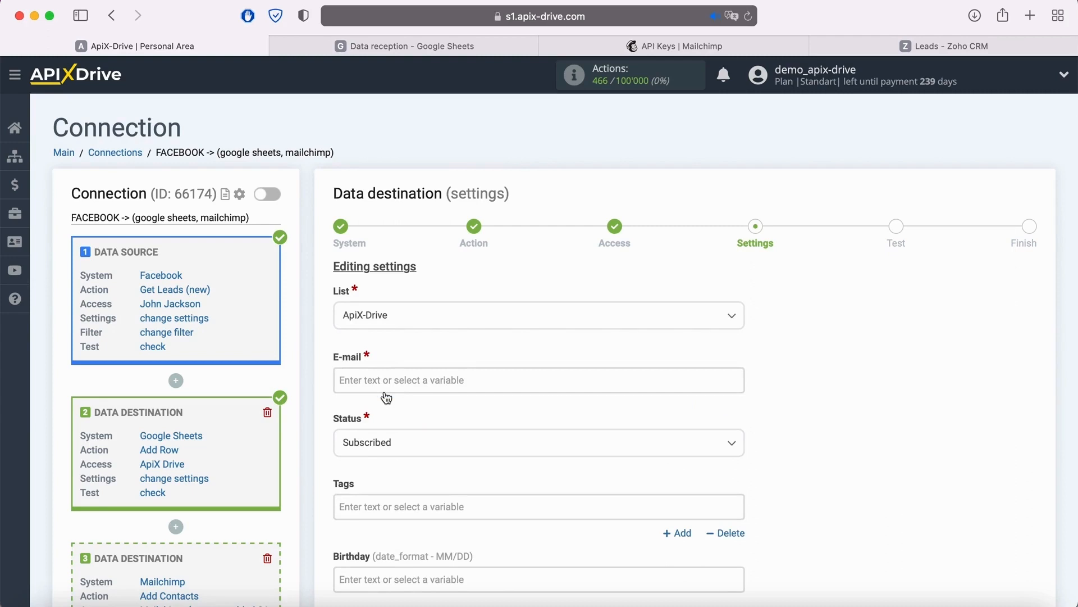
click(385, 386)
scroll(450, 376, down, 4)
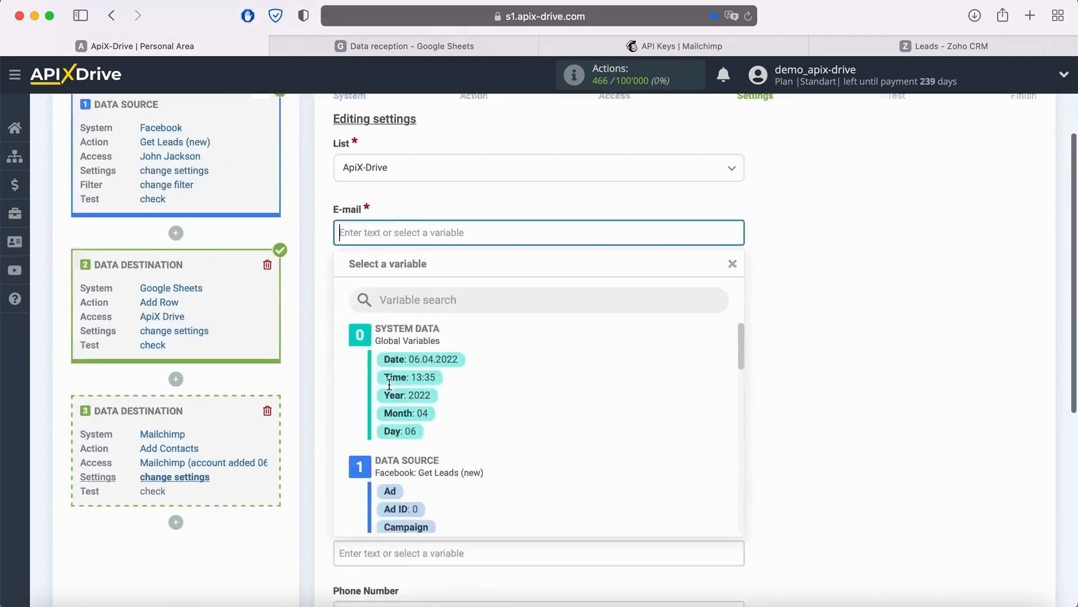
scroll(571, 349, down, 2)
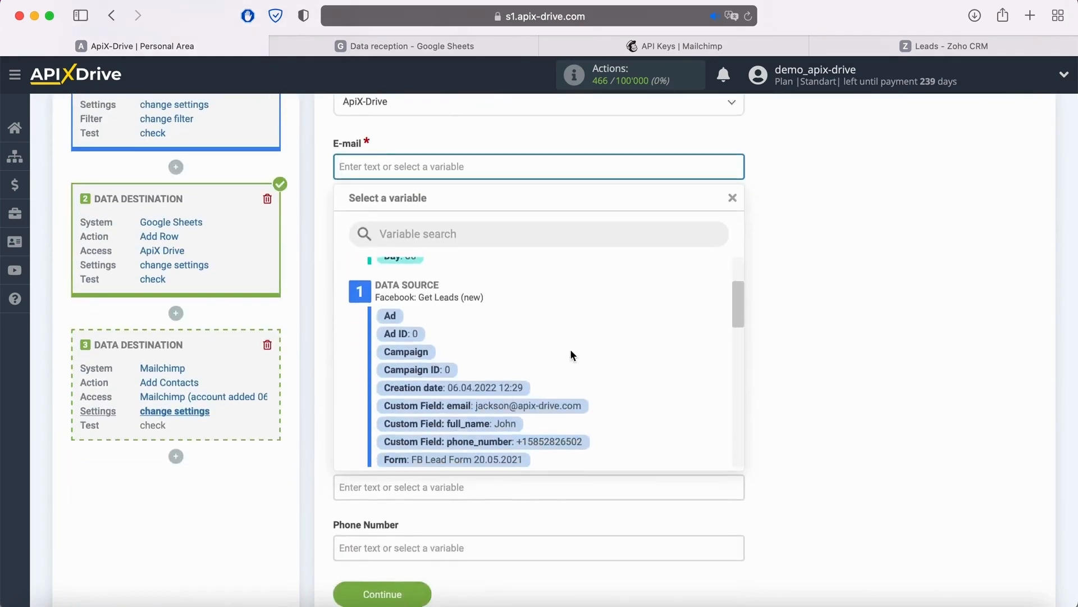
click(541, 409)
- Map Tags to the Facebook Form variable and First Name to the full_name custom field
click(424, 293)
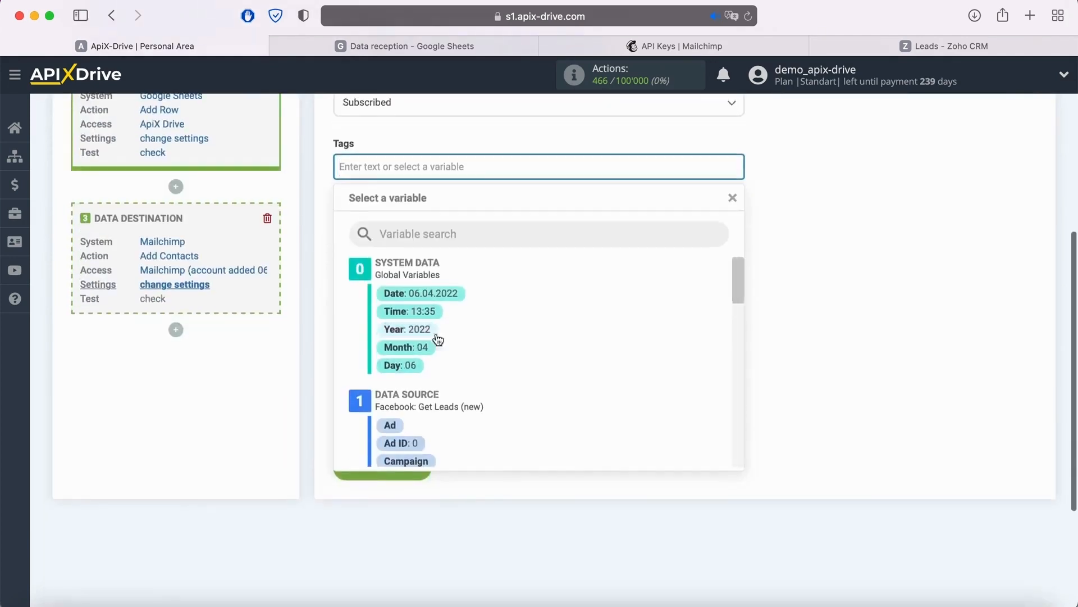
scroll(566, 326, down, 5)
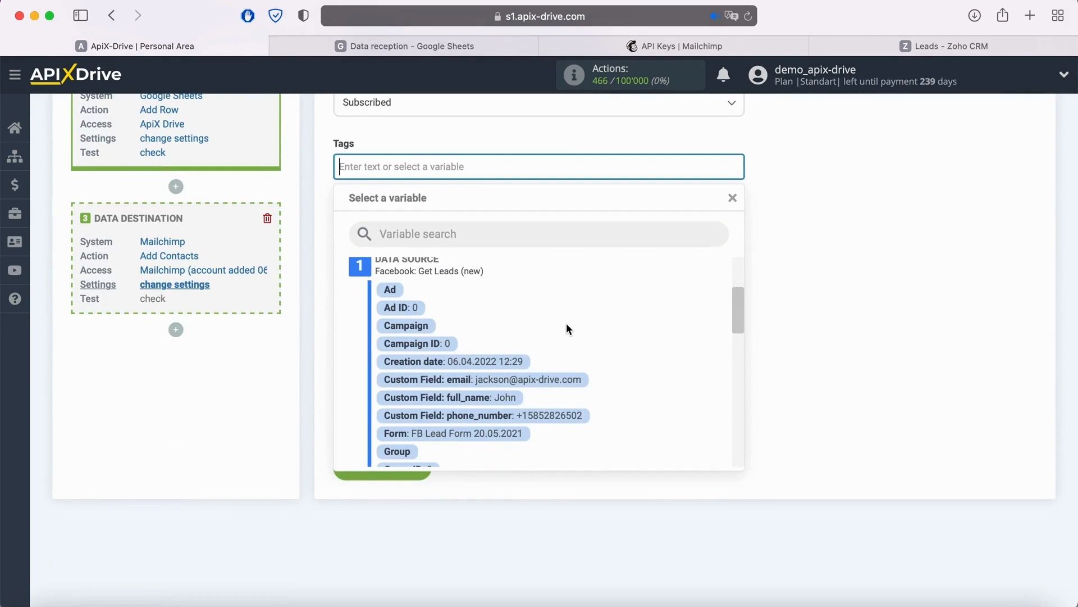
click(499, 433)
click(435, 307)
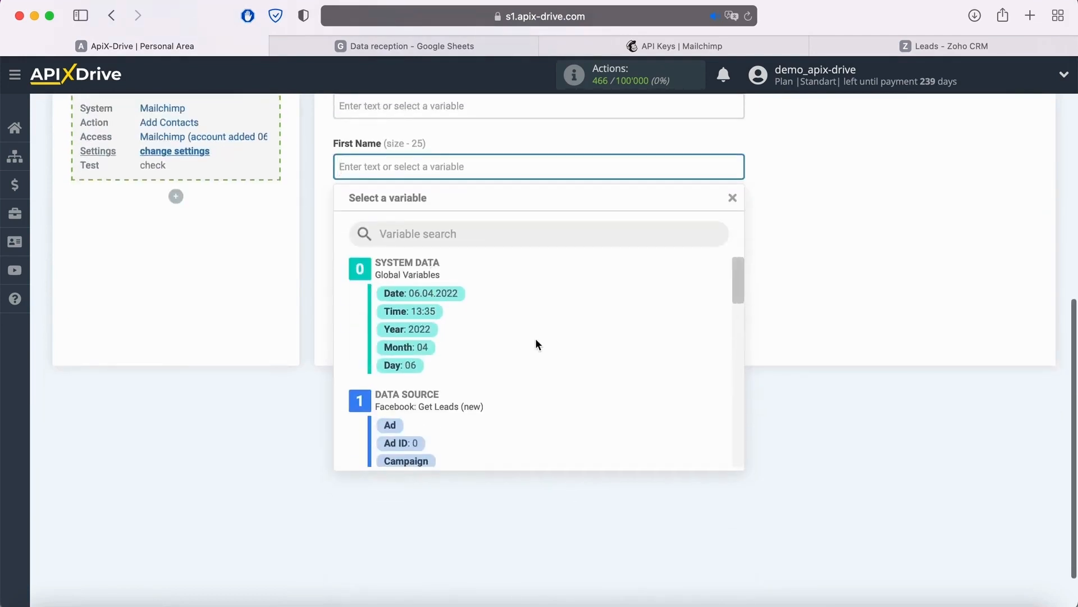
scroll(534, 338, down, 3)
click(510, 399)
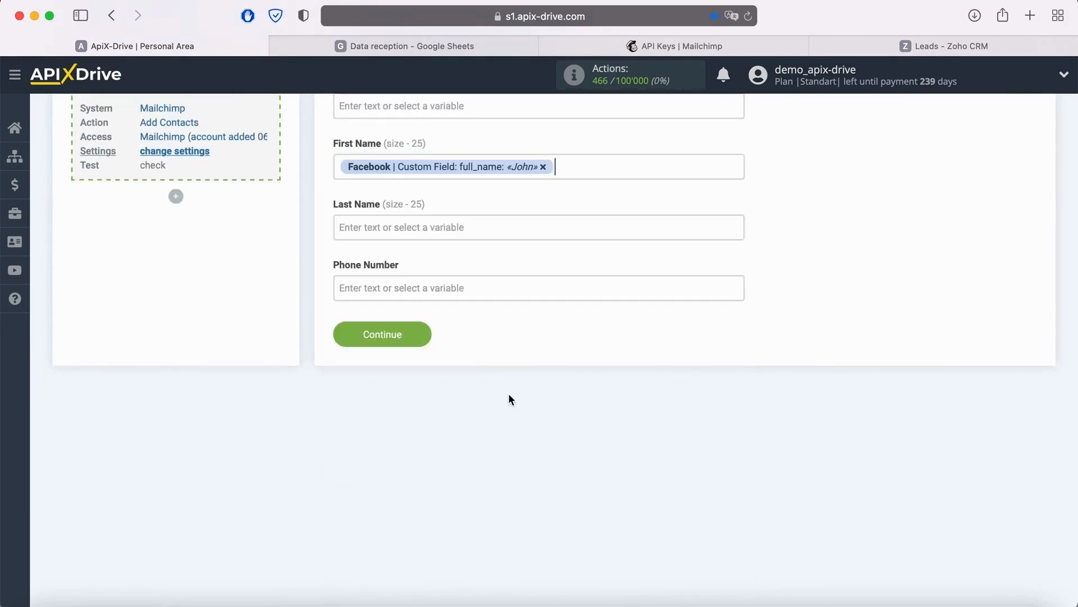
- Map Phone Number to the Facebook phone_number custom field and proceed to the Mailchimp destination's test stage
click(433, 296)
scroll(557, 379, down, 3)
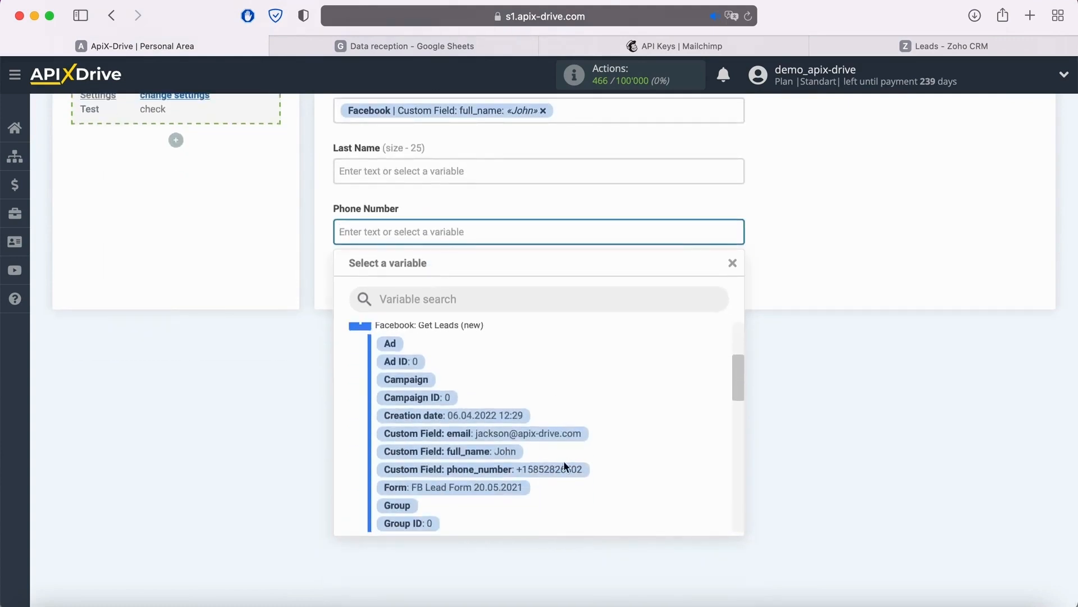
click(565, 470)
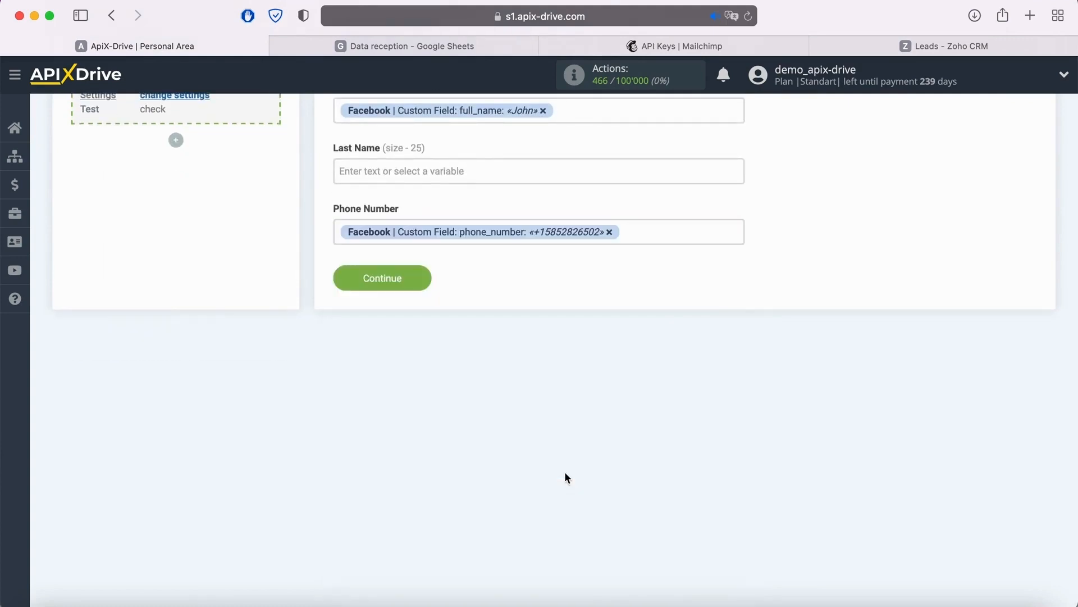
click(417, 279)
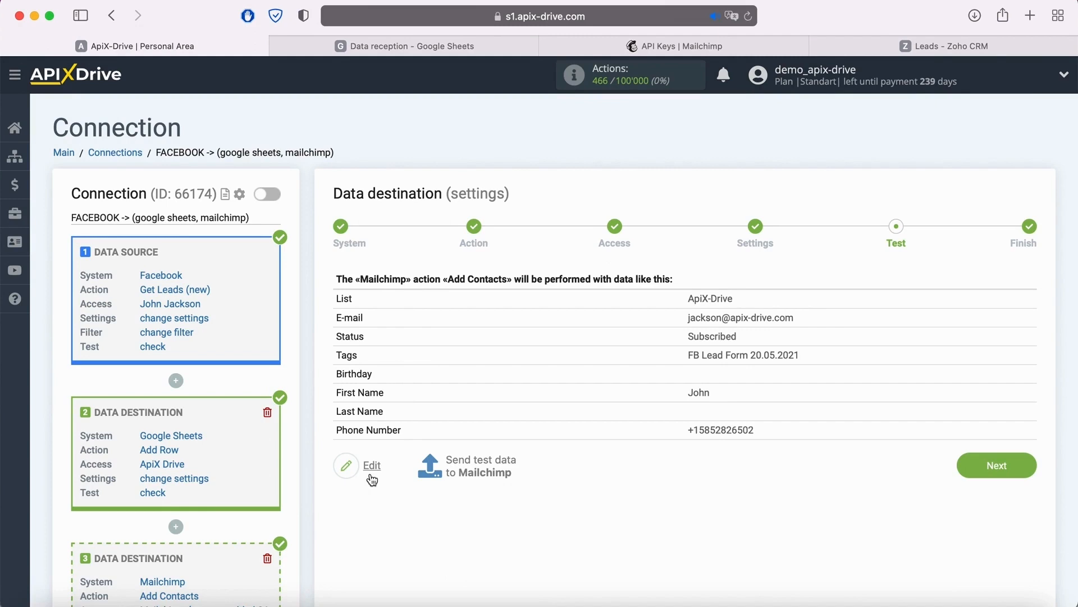
- Send test data to Mailchimp, and in Mailchimp open the added contact from the audience's full contact list
click(481, 460)
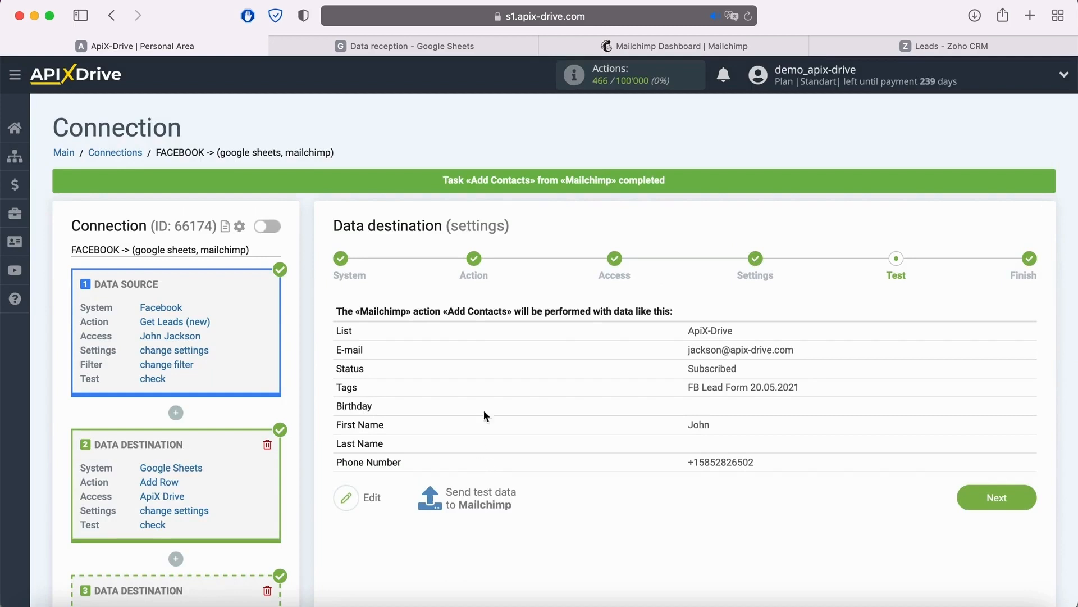
click(606, 48)
click(141, 177)
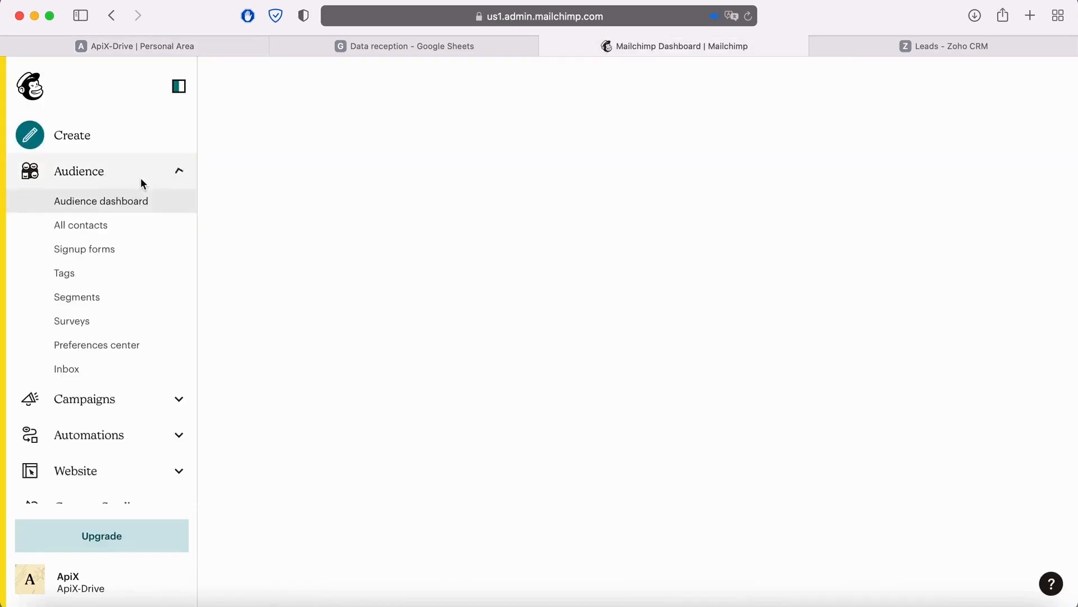
click(154, 229)
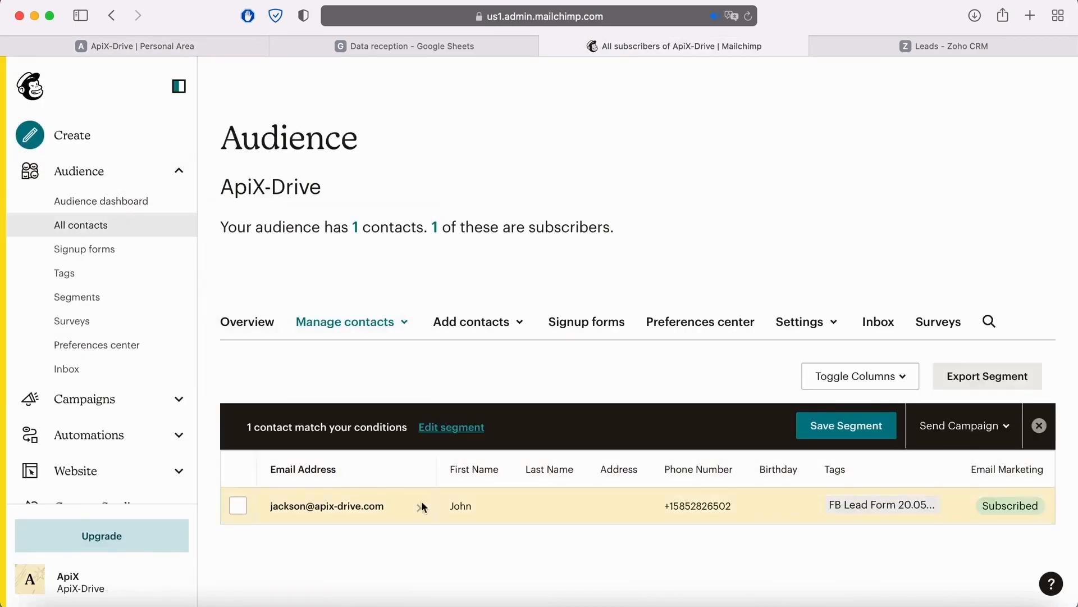
click(382, 507)
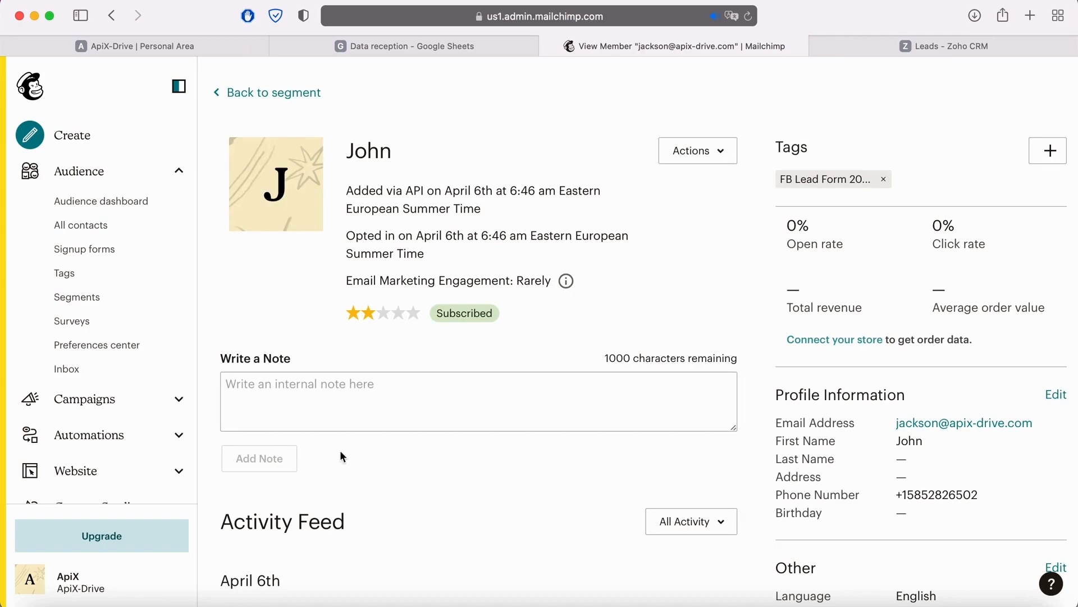
- Back in ApiX-Drive, complete the Mailchimp destination's test stage and add another data destination after it
click(150, 45)
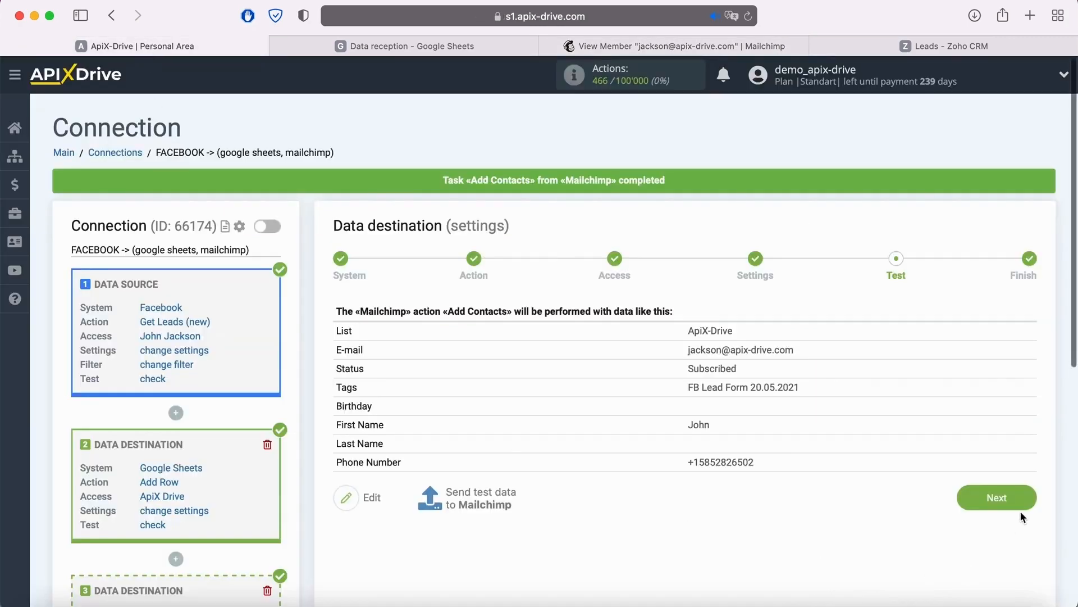
click(1021, 496)
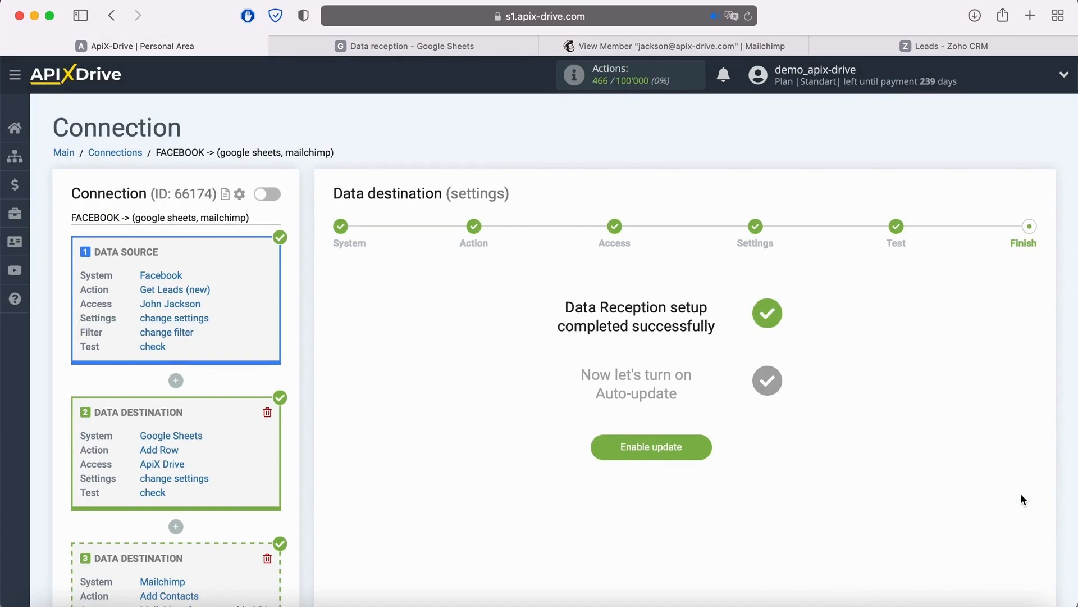
scroll(1020, 493, down, 3)
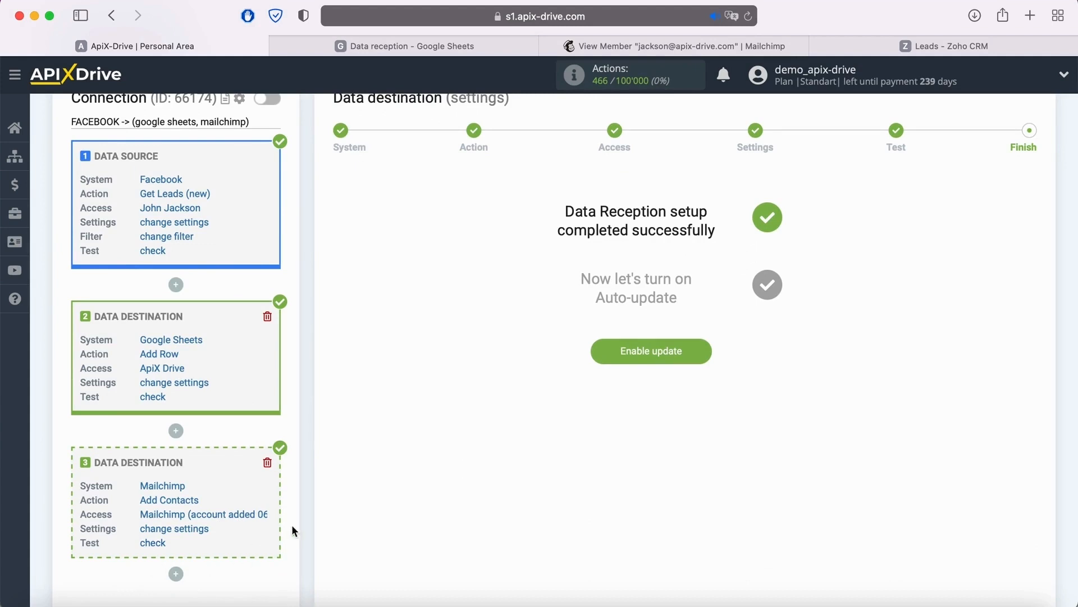
scroll(293, 527, down, 3)
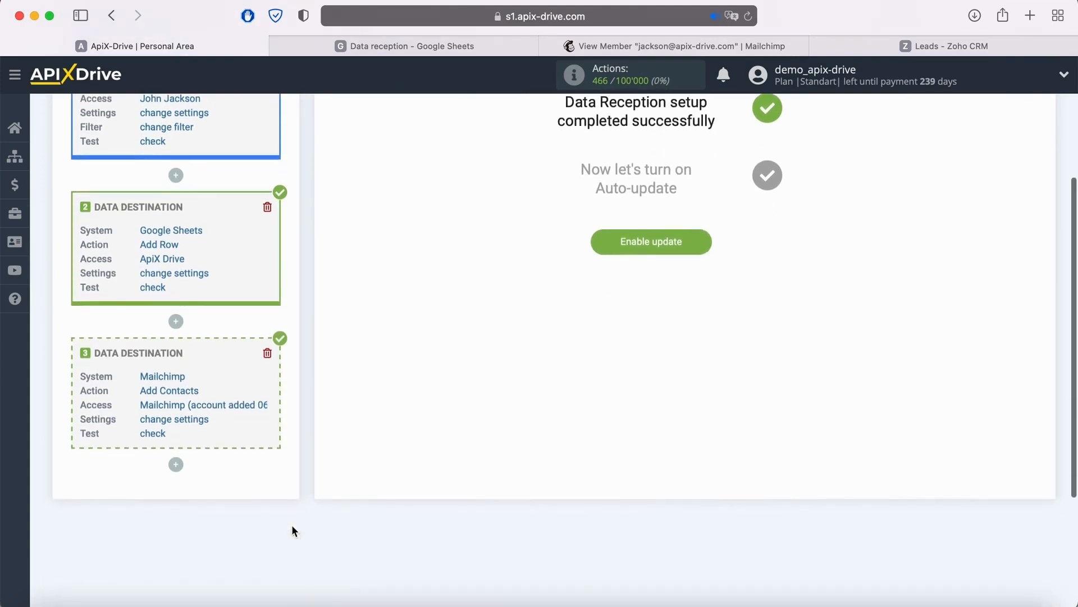
click(176, 466)
click(173, 497)
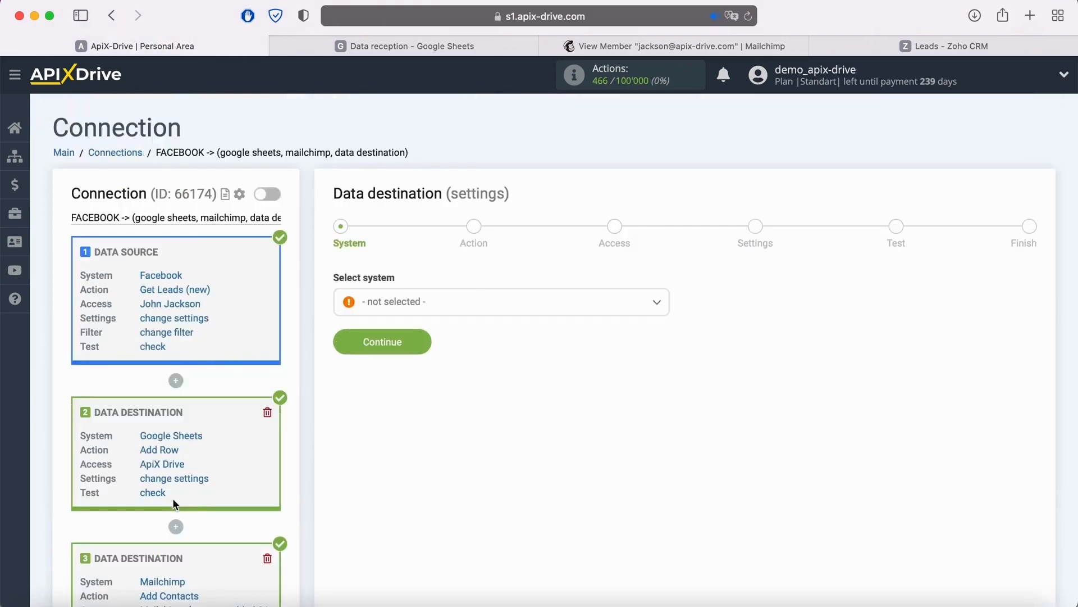
- Choose Zoho CRM as the new data destination's system and proceed to its action settings
click(487, 299)
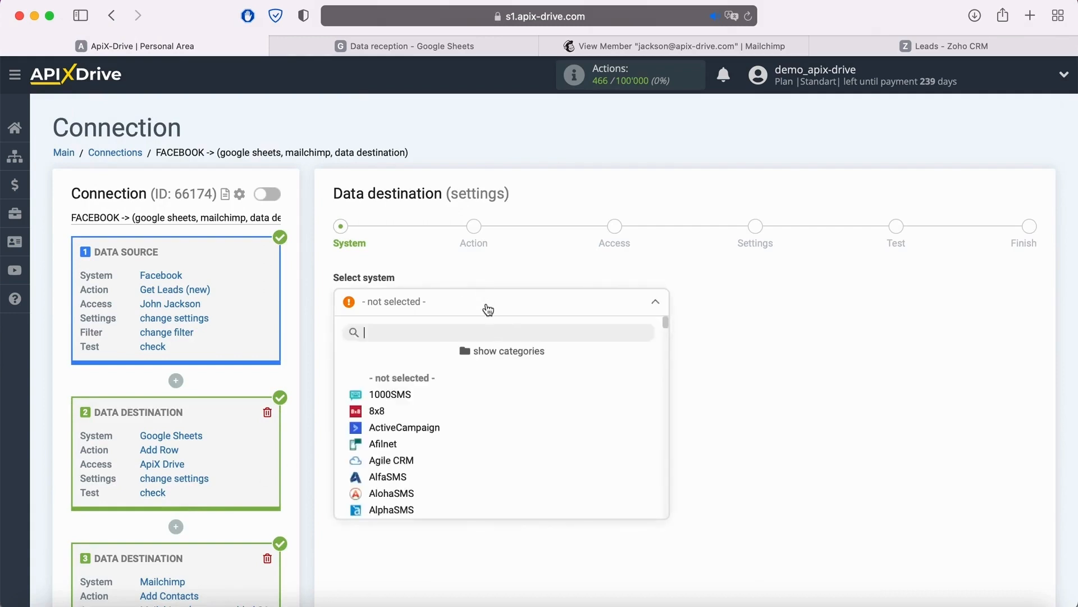
scroll(526, 387, down, 10)
scroll(529, 388, down, 15)
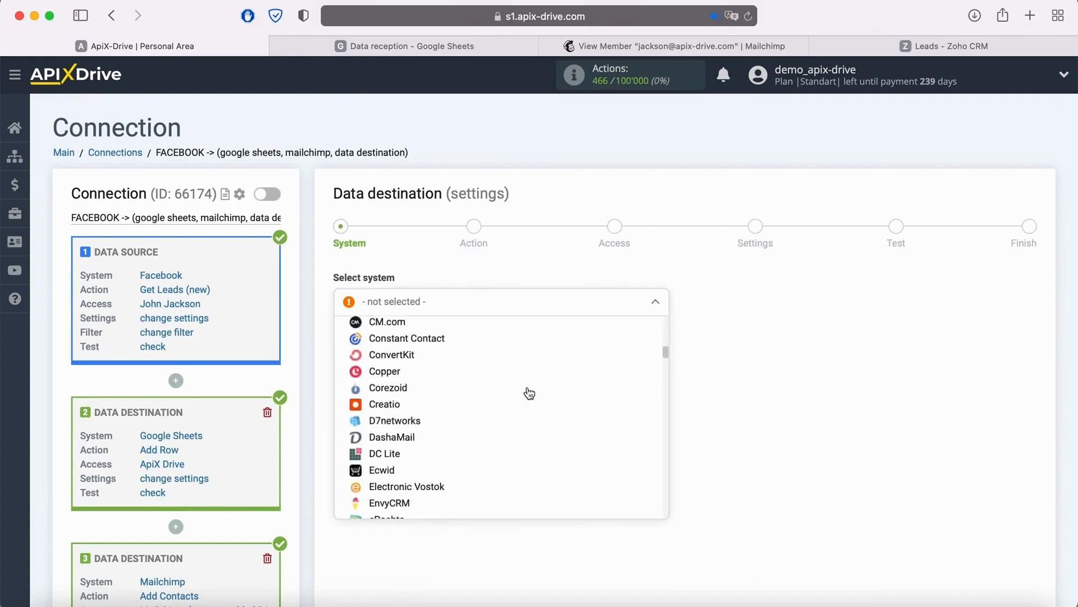
scroll(533, 458, down, 15)
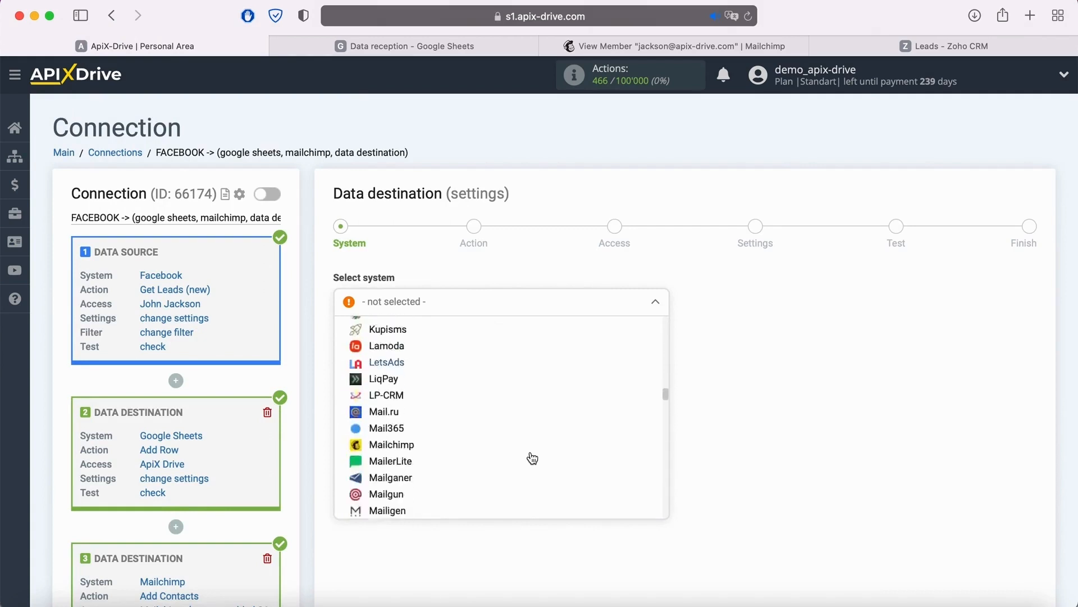
scroll(532, 458, down, 15)
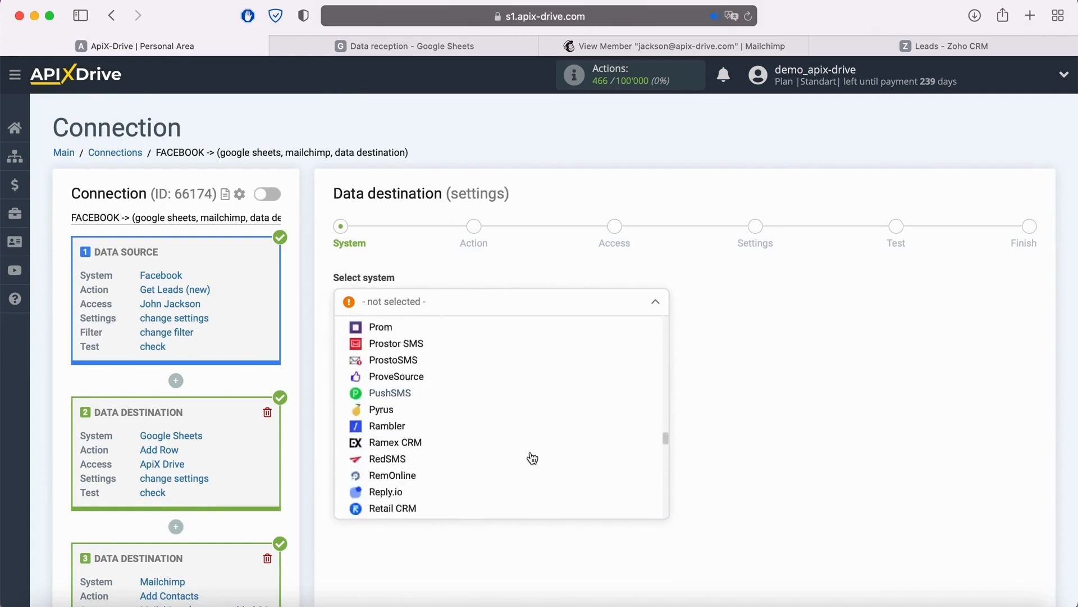
scroll(532, 458, down, 15)
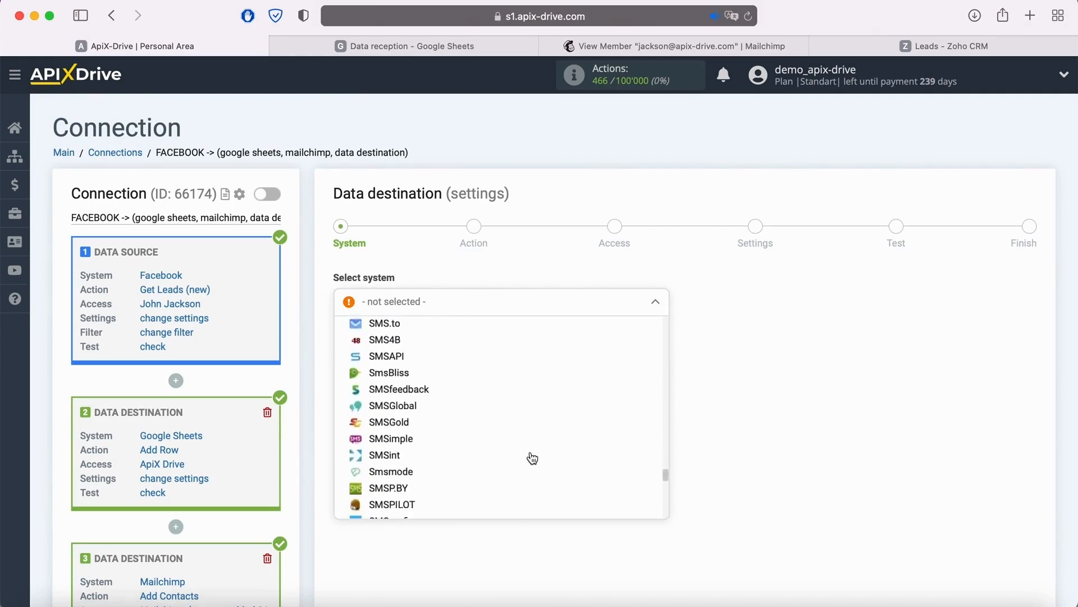
scroll(533, 461, down, 5)
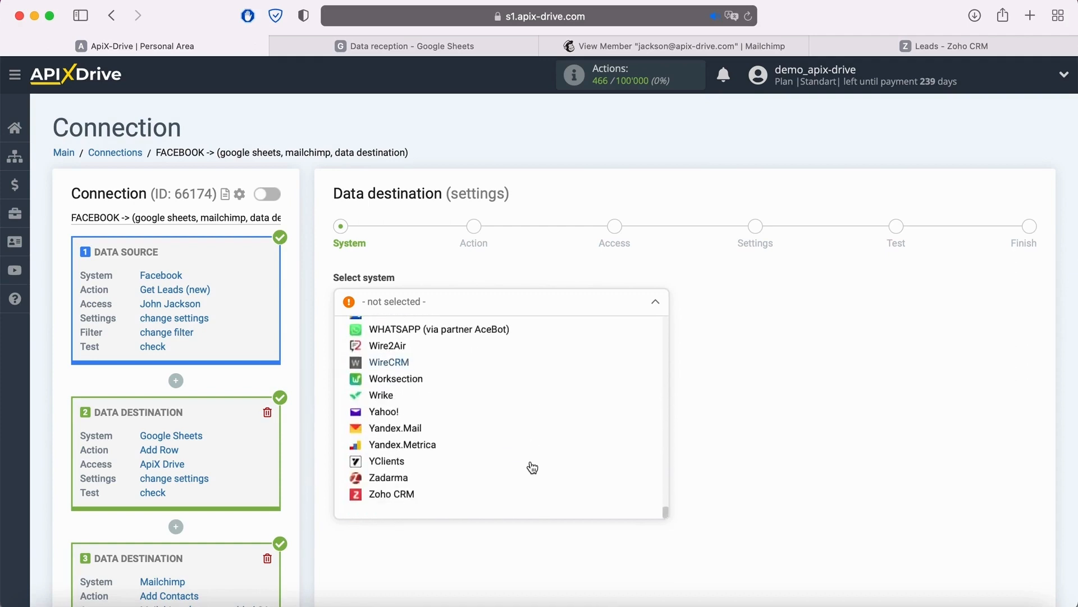
click(456, 481)
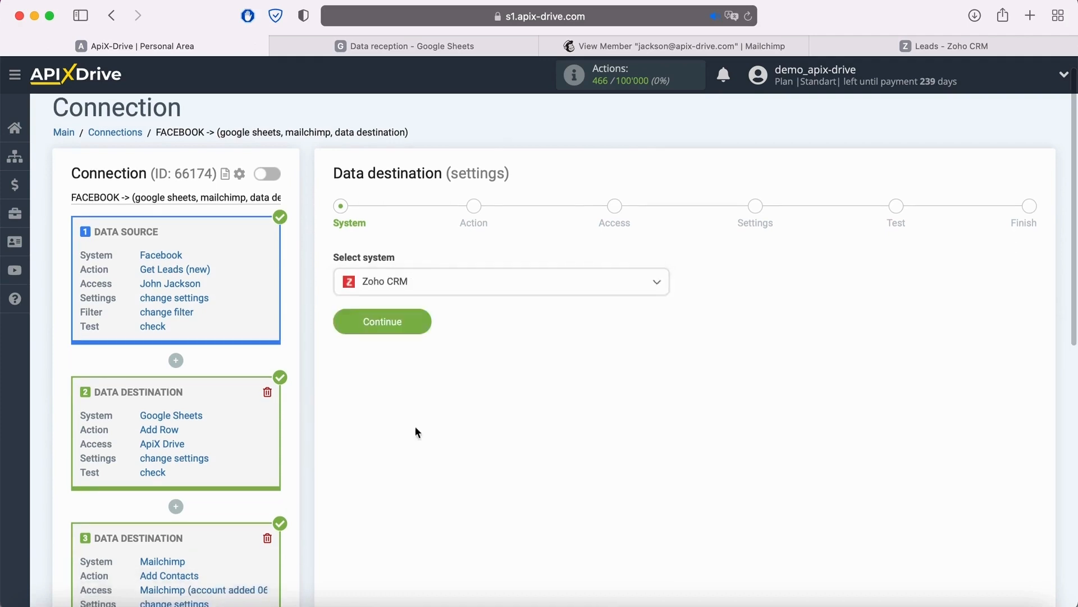
click(424, 326)
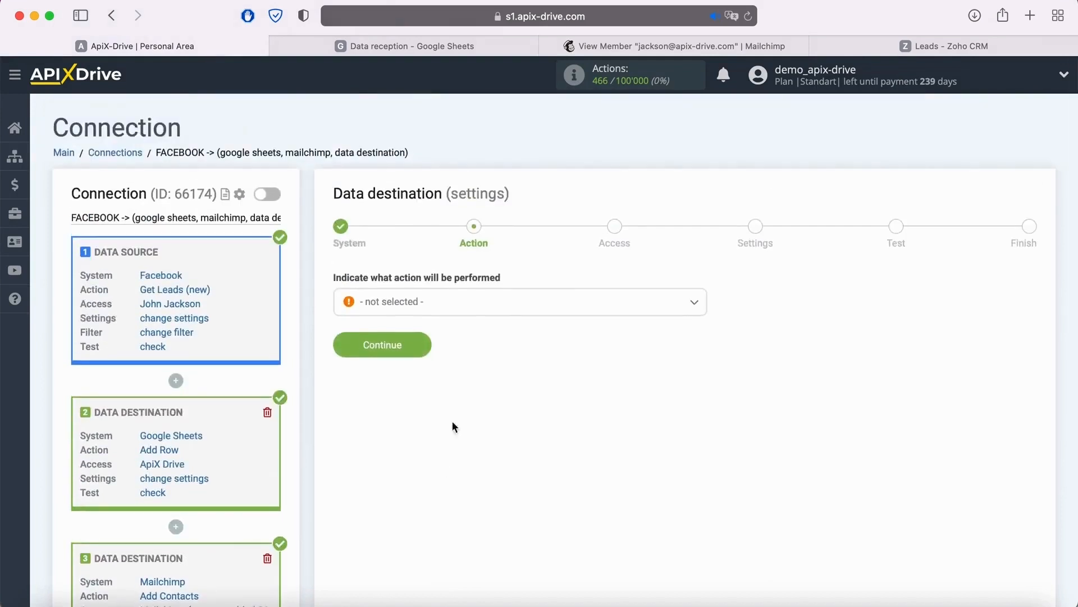
- Set the Zoho CRM destination's action to Create Lead and proceed to account access
click(472, 301)
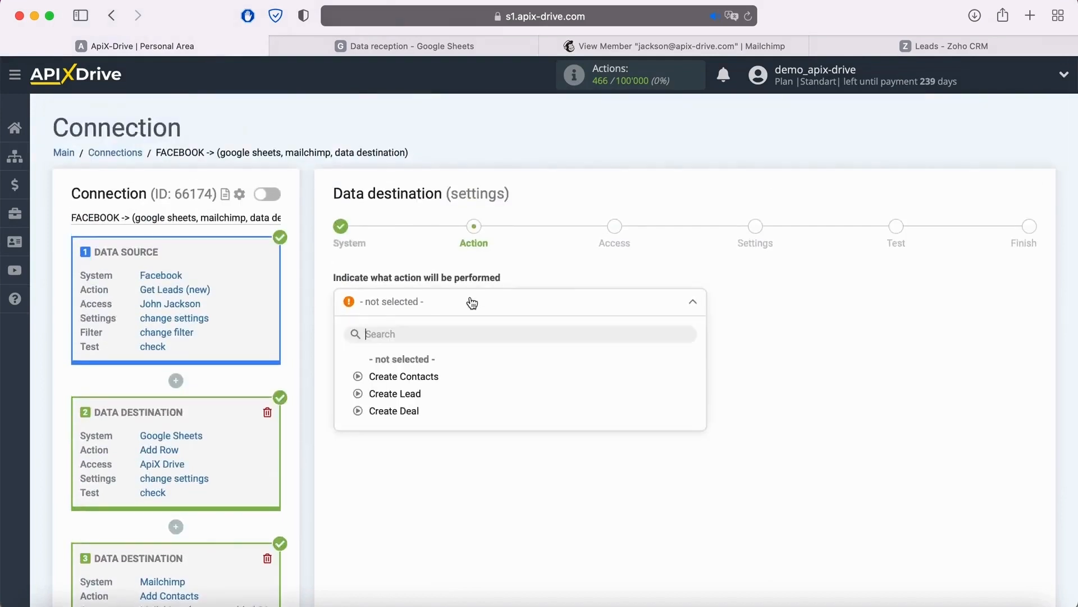
click(421, 395)
click(421, 344)
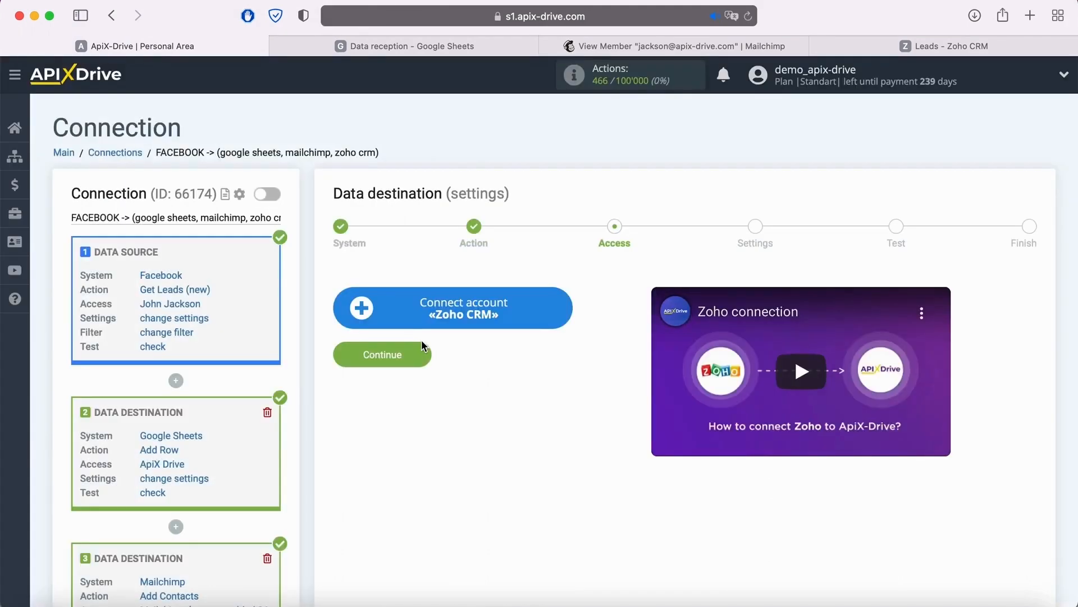
- Connect a Zoho CRM account by signing in with the account e-mail and password and granting ApiX-Drive access
click(559, 307)
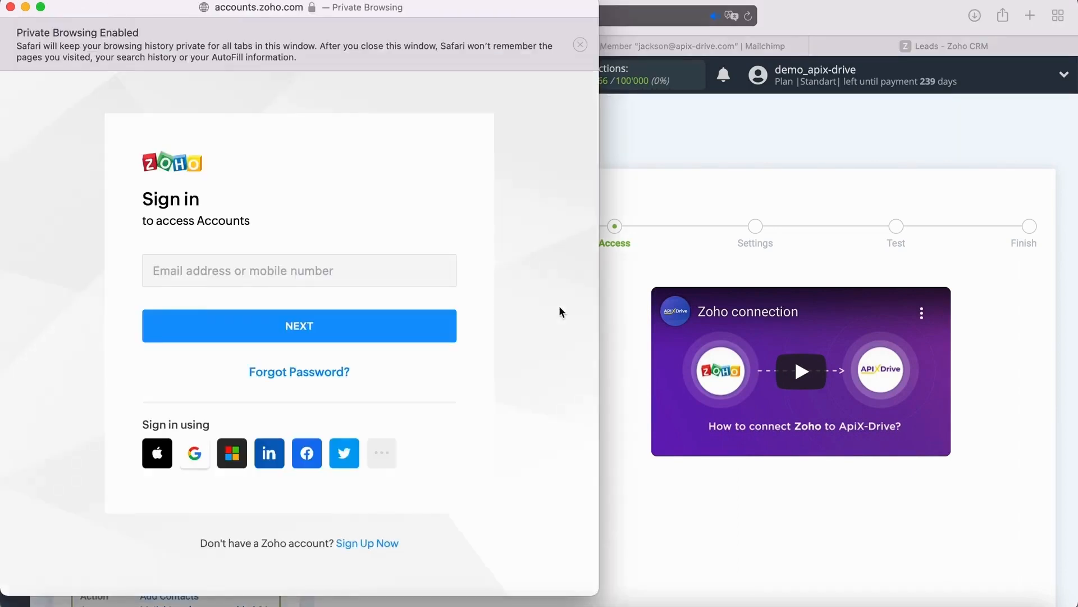
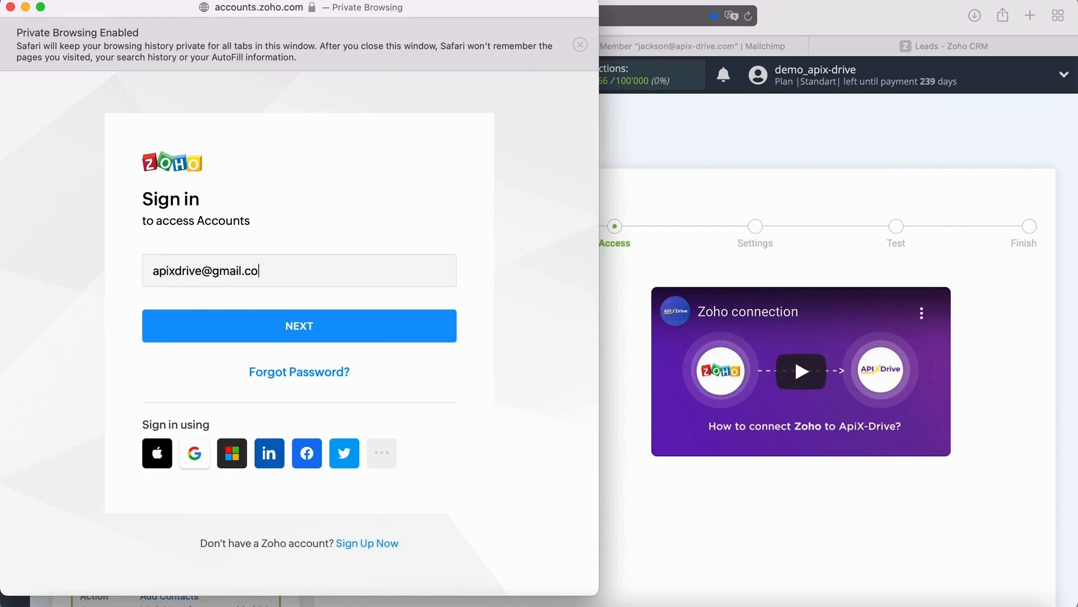
click(405, 336)
text(••••••••••)
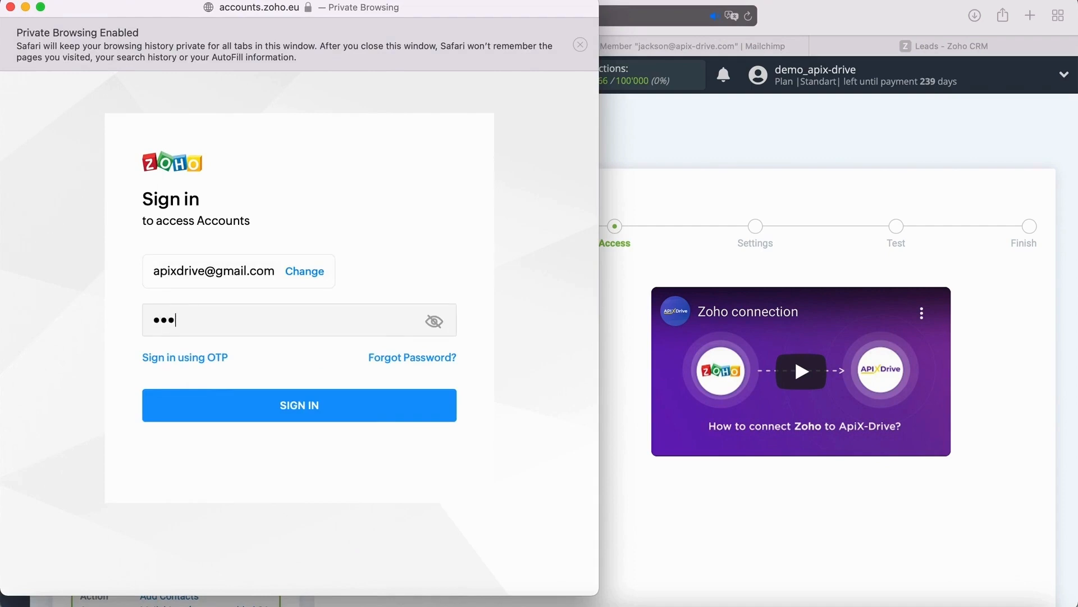
text(•)
click(349, 403)
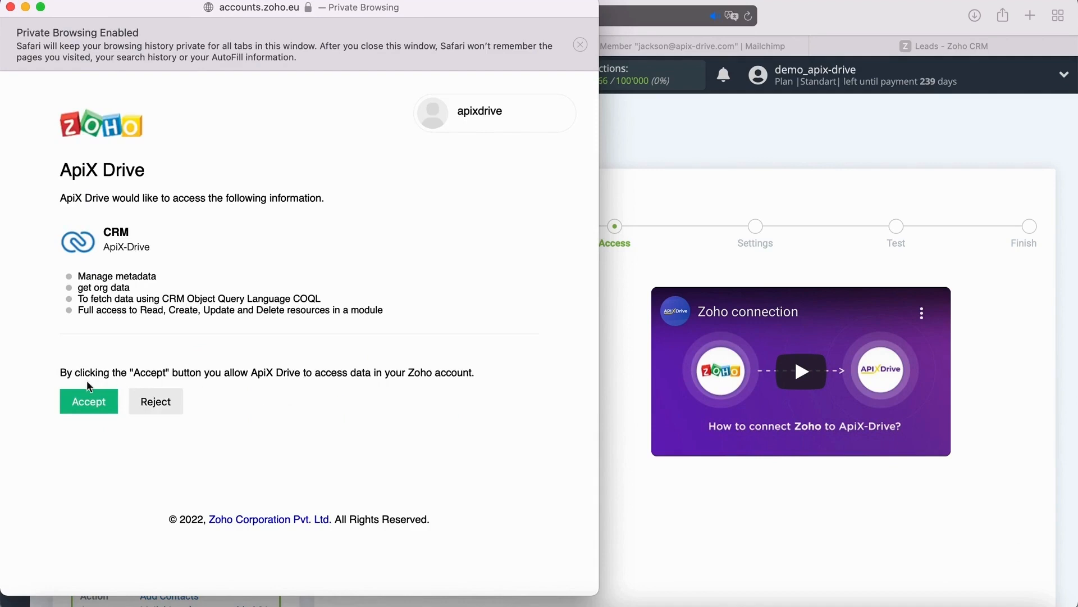
click(79, 397)
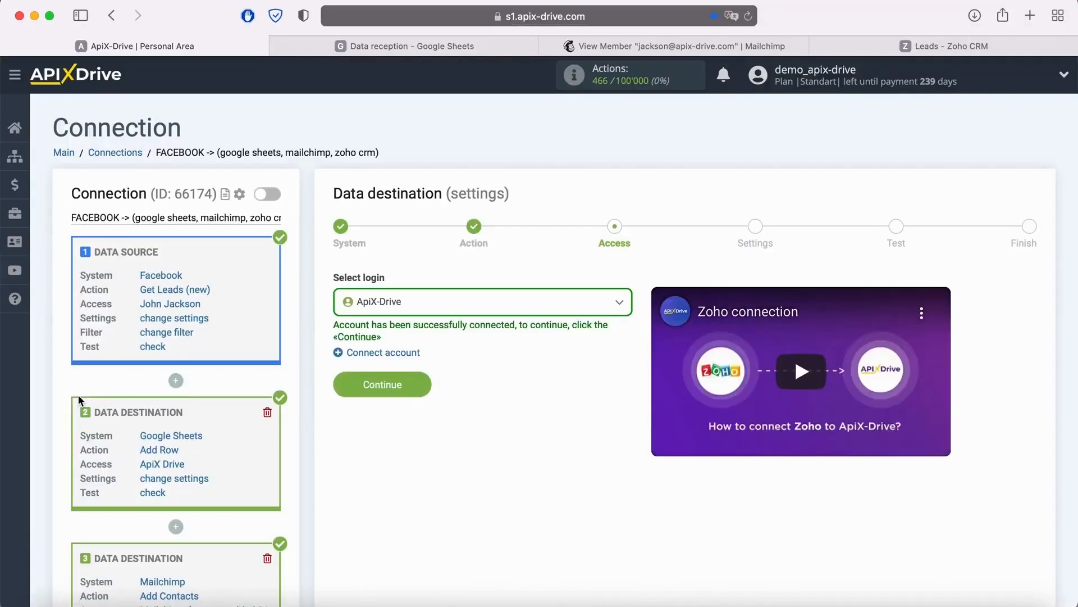
- Select the connected ApiX-Drive login for the Zoho CRM destination and proceed to its field settings
click(435, 305)
click(391, 395)
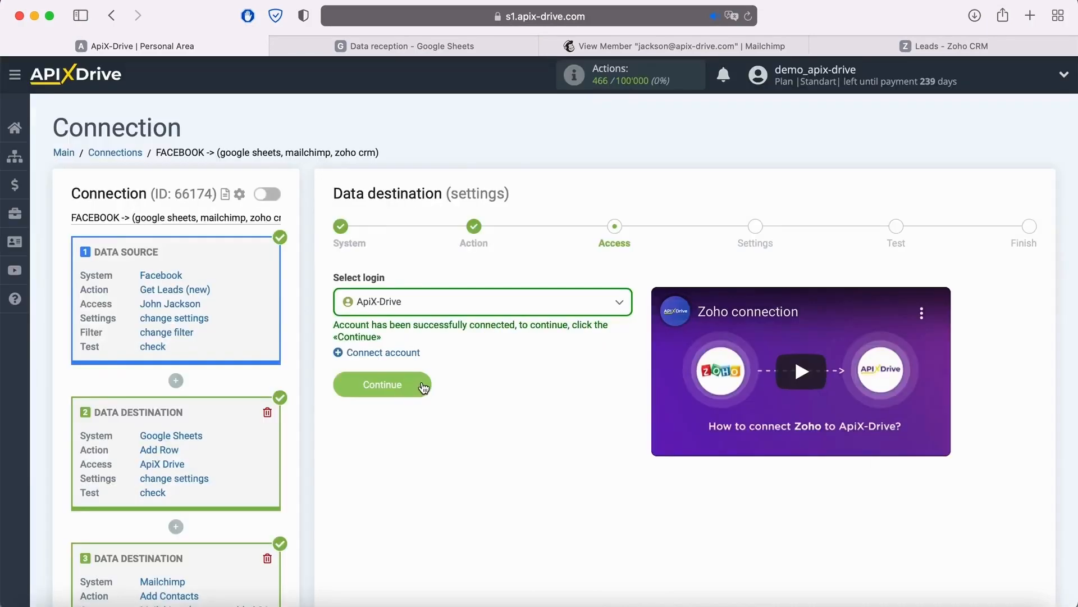
click(422, 383)
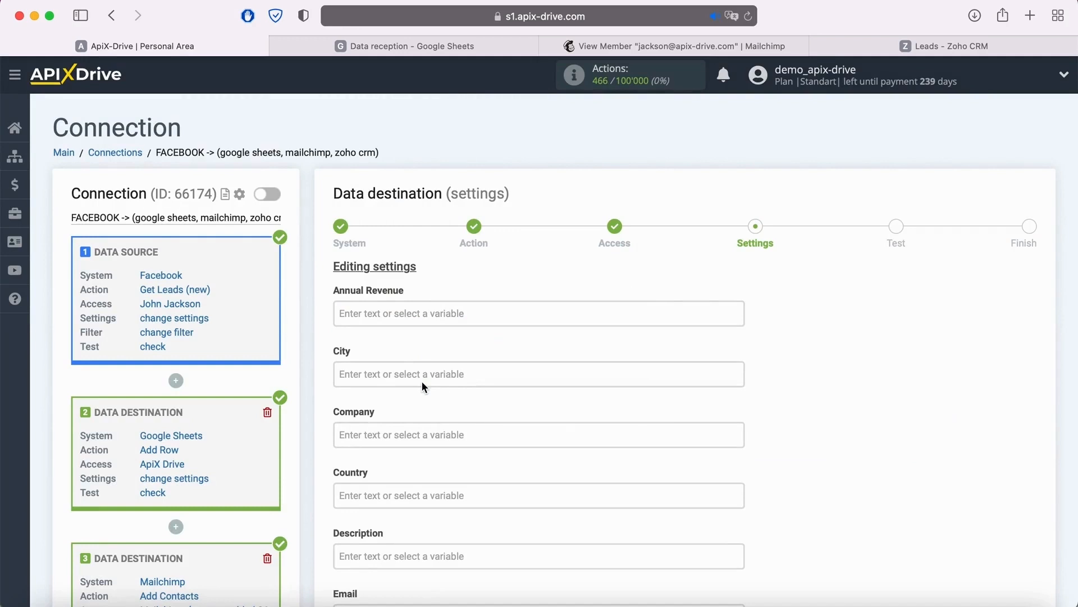
- Map the Zoho CRM lead's Email field to the Facebook source's email custom field
scroll(422, 381, down, 5)
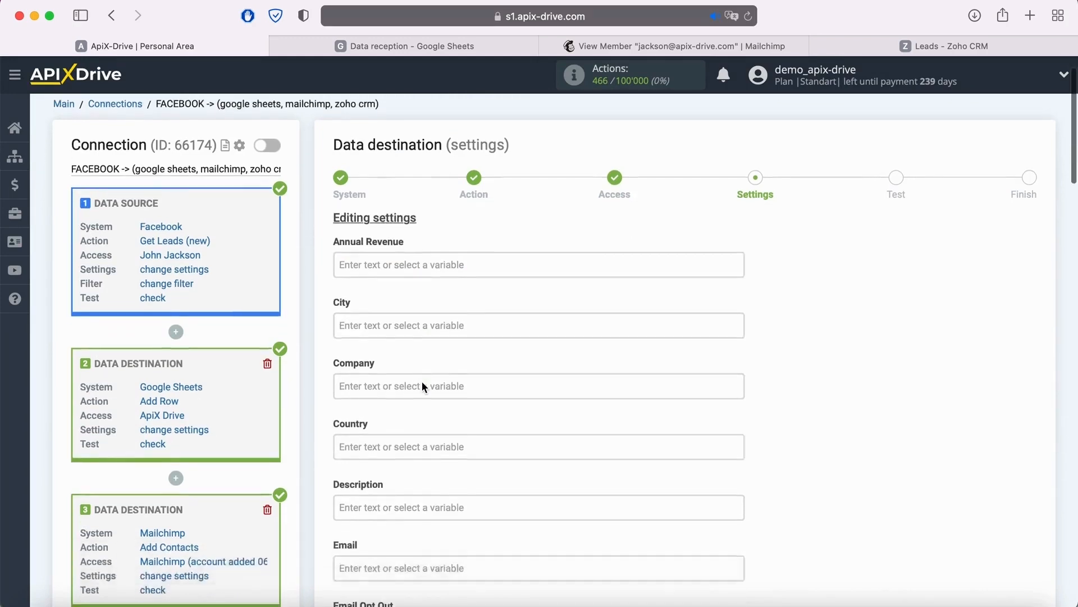
click(421, 458)
scroll(421, 466, down, 4)
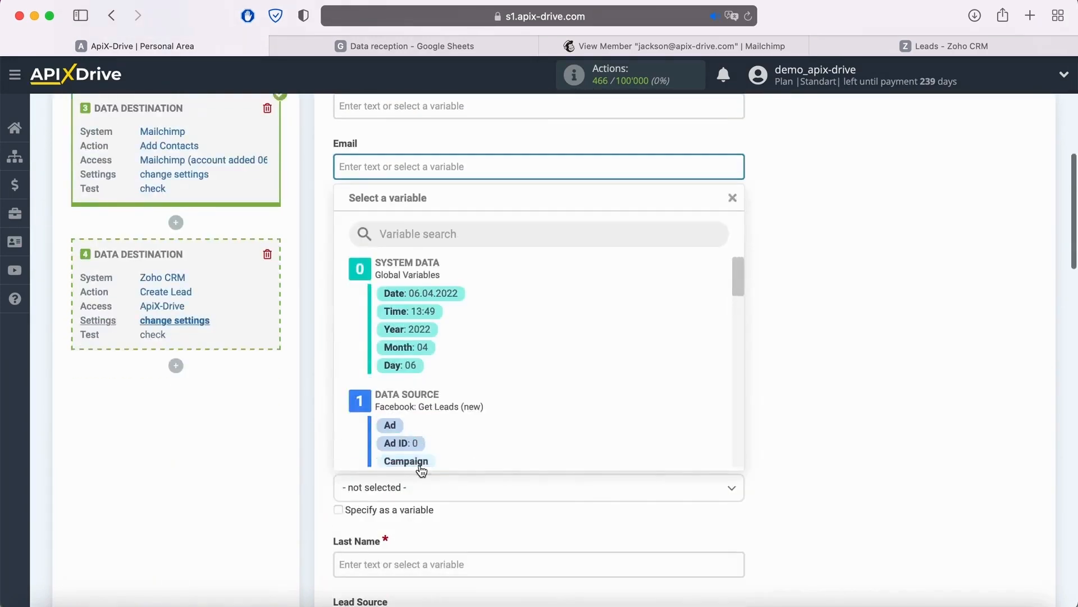
scroll(541, 369, down, 3)
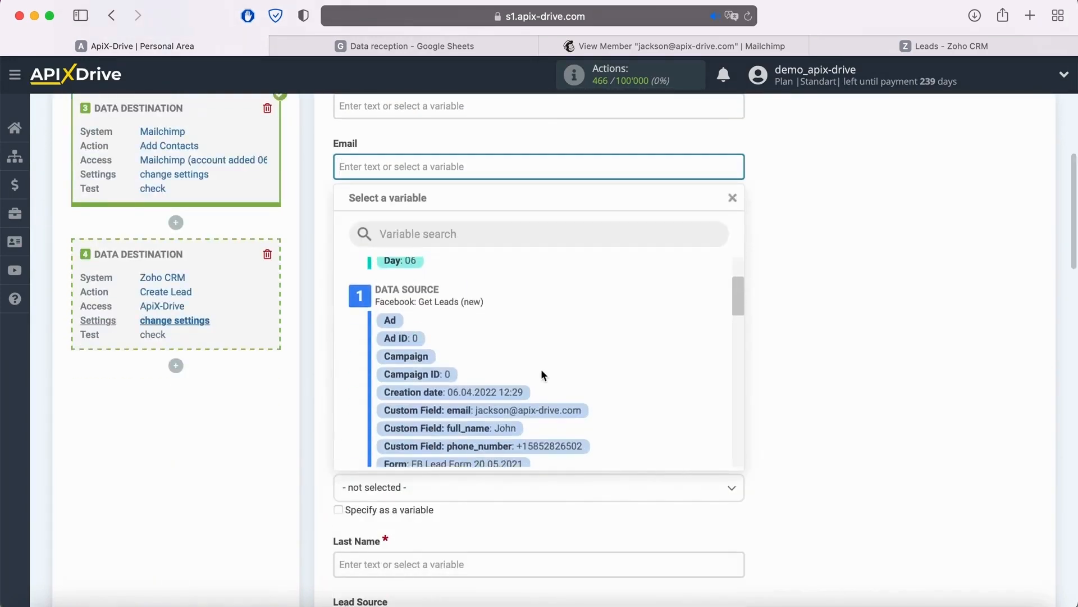
click(540, 411)
- Map both the First Name and Last Name fields to the Facebook source's full_name custom field
click(471, 366)
scroll(470, 365, down, 4)
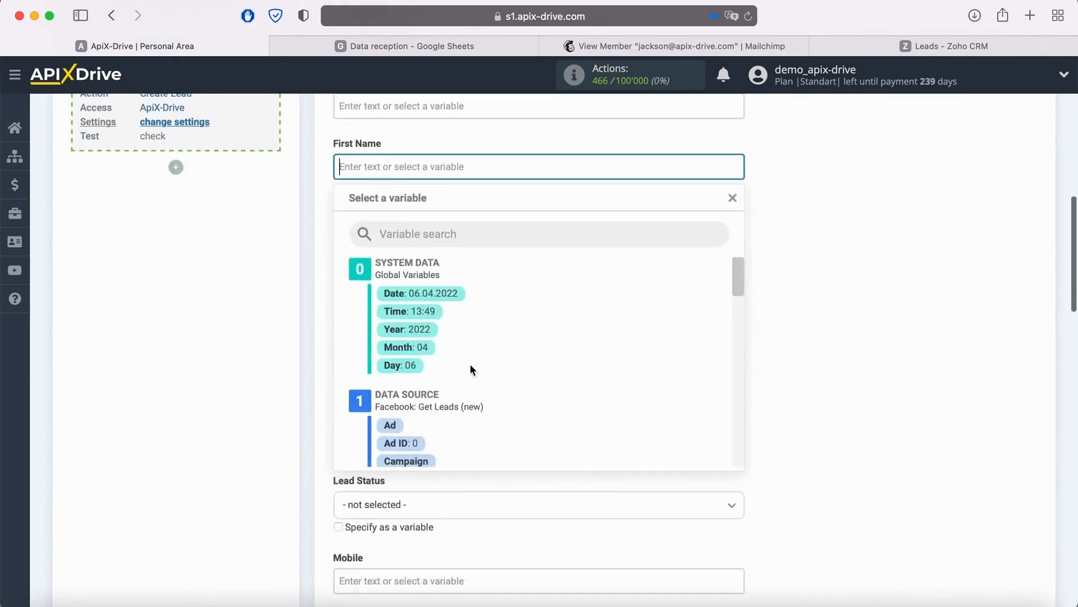
scroll(559, 354, down, 3)
click(508, 433)
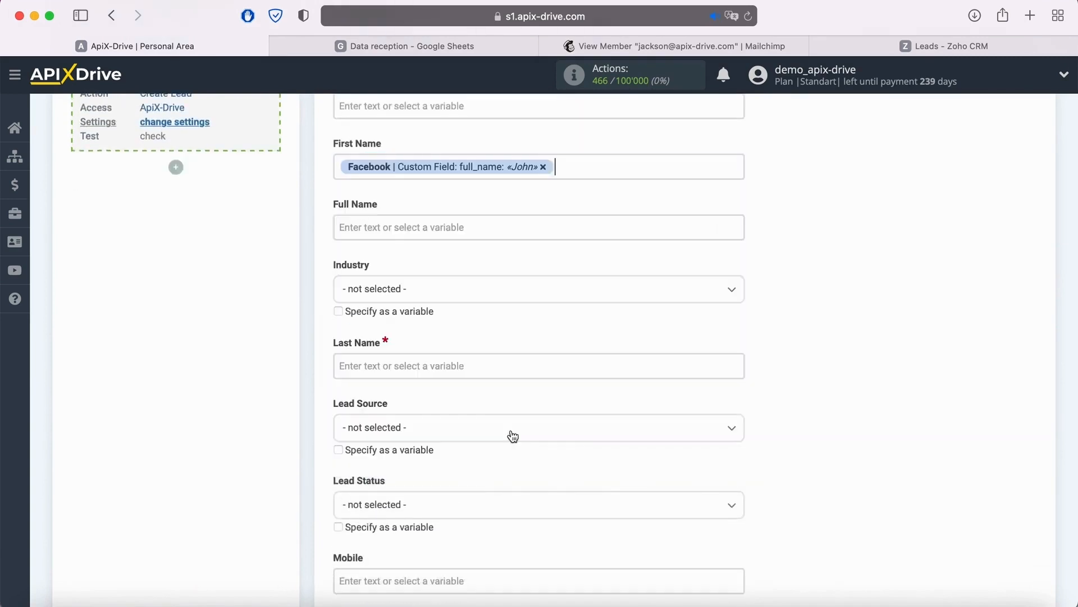
click(441, 369)
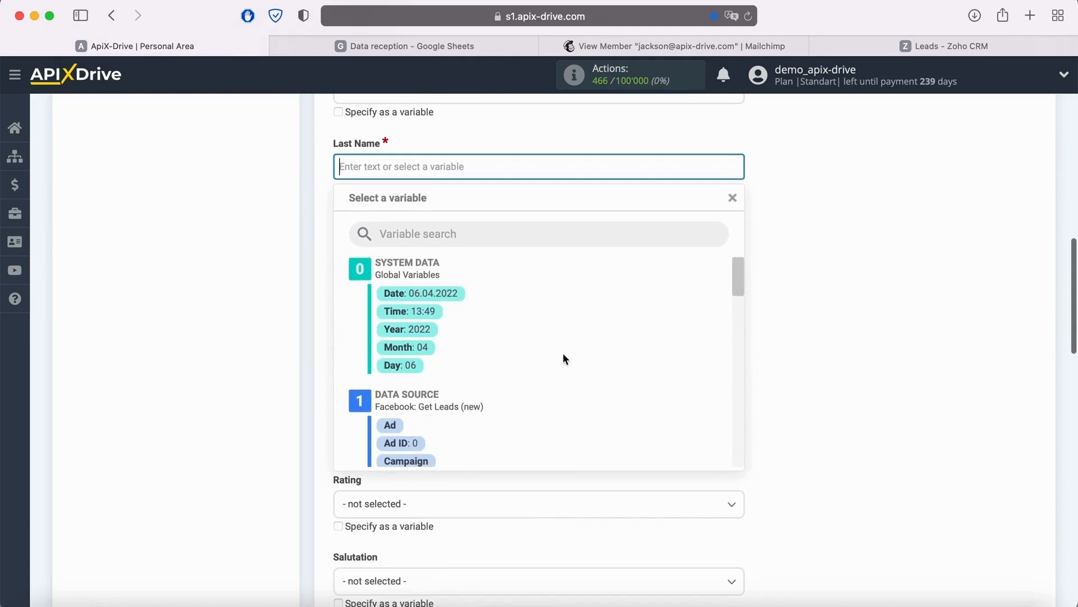
scroll(563, 353, down, 3)
click(505, 423)
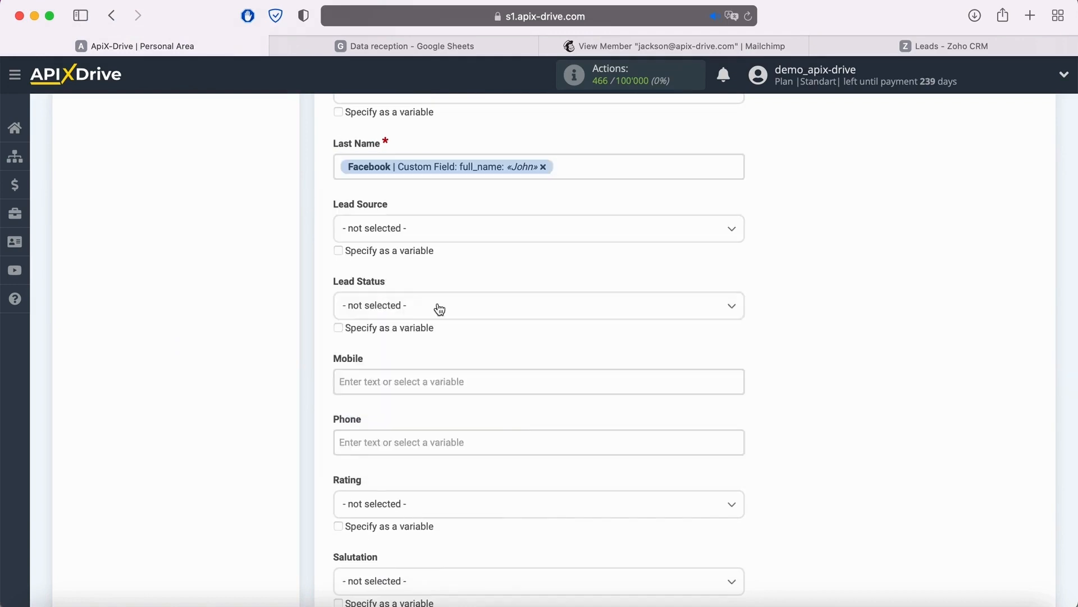
- Set Lead Status to Attempted to Contact and map Mobile and Phone to Facebook's phone_number custom field
click(438, 305)
click(401, 405)
click(410, 380)
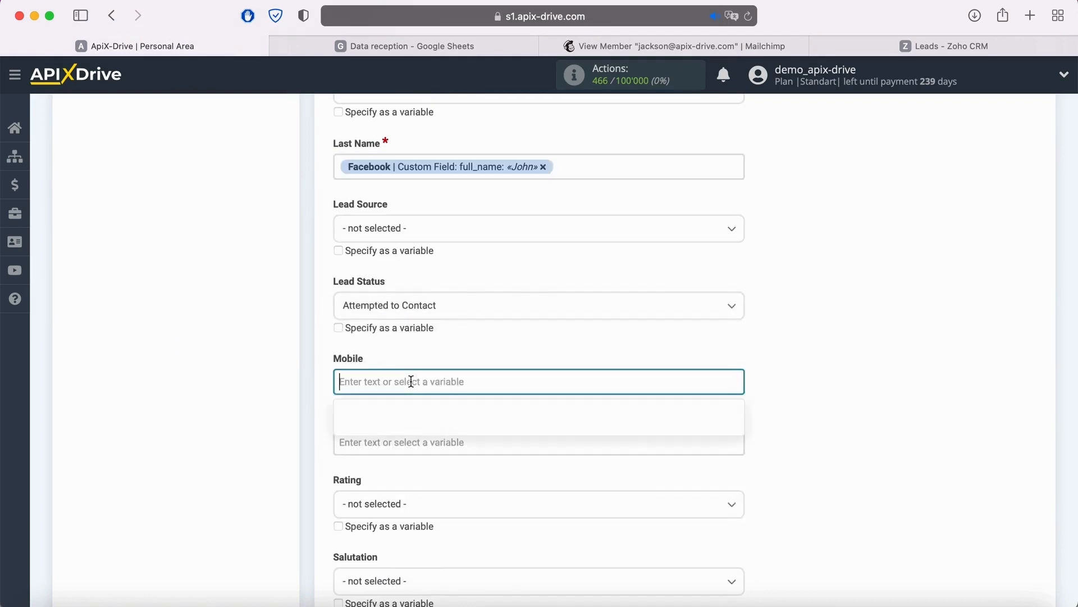
scroll(518, 353, down, 3)
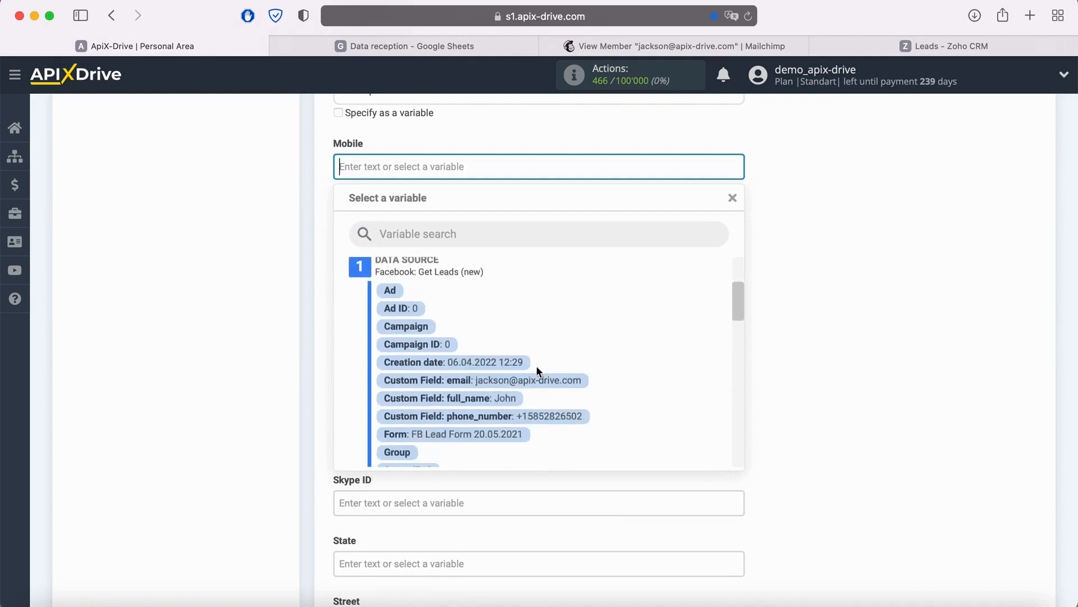
click(534, 415)
click(422, 235)
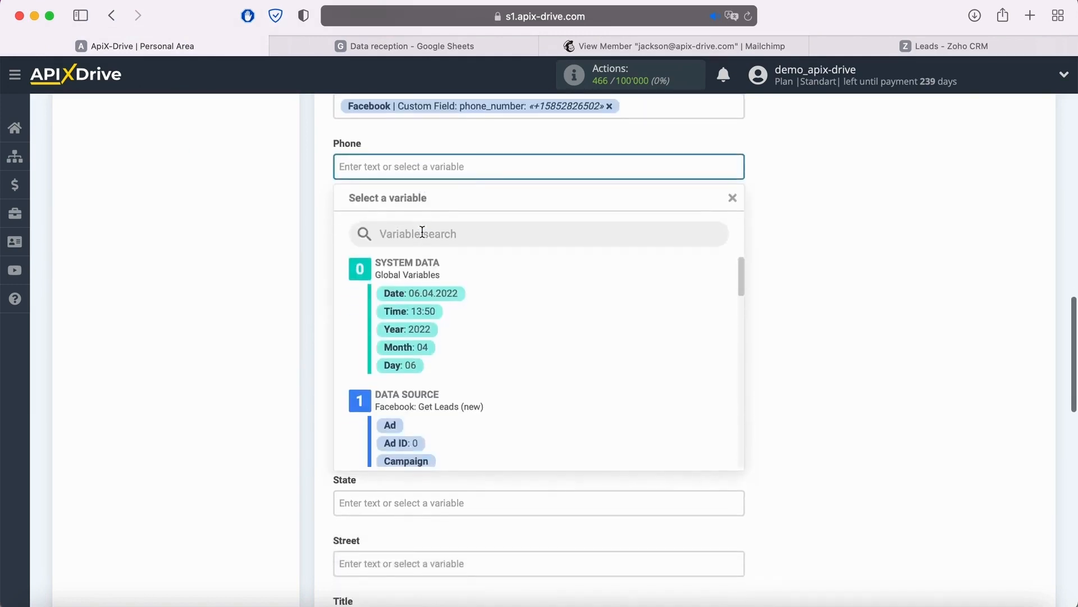
scroll(568, 380, down, 3)
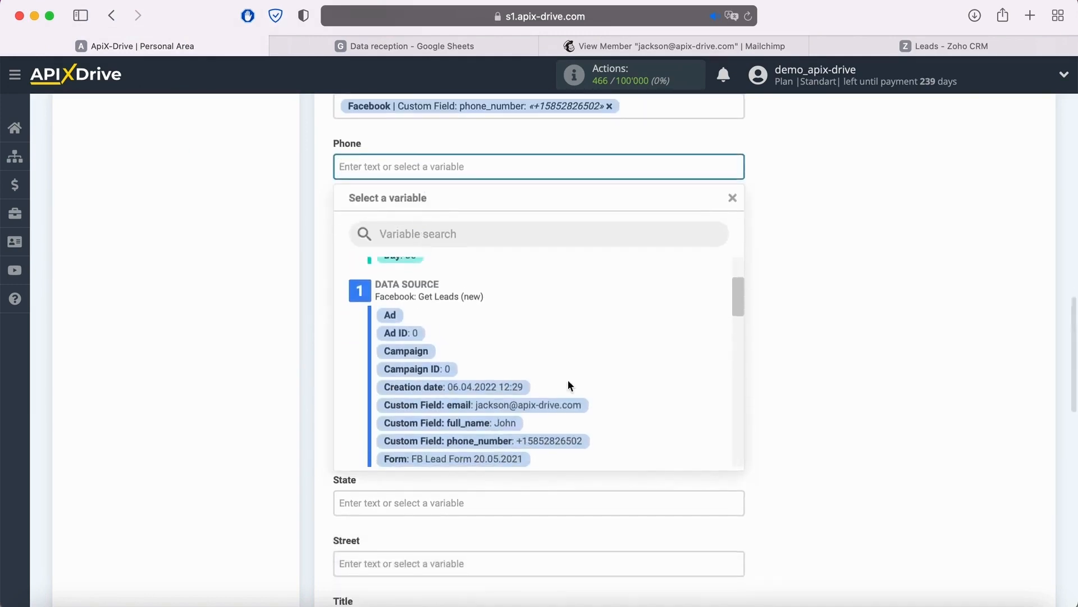
click(568, 440)
- Enter "New Lead from Facebook" as the Zoho CRM lead's Title
scroll(564, 436, down, 2)
scroll(565, 436, down, 3)
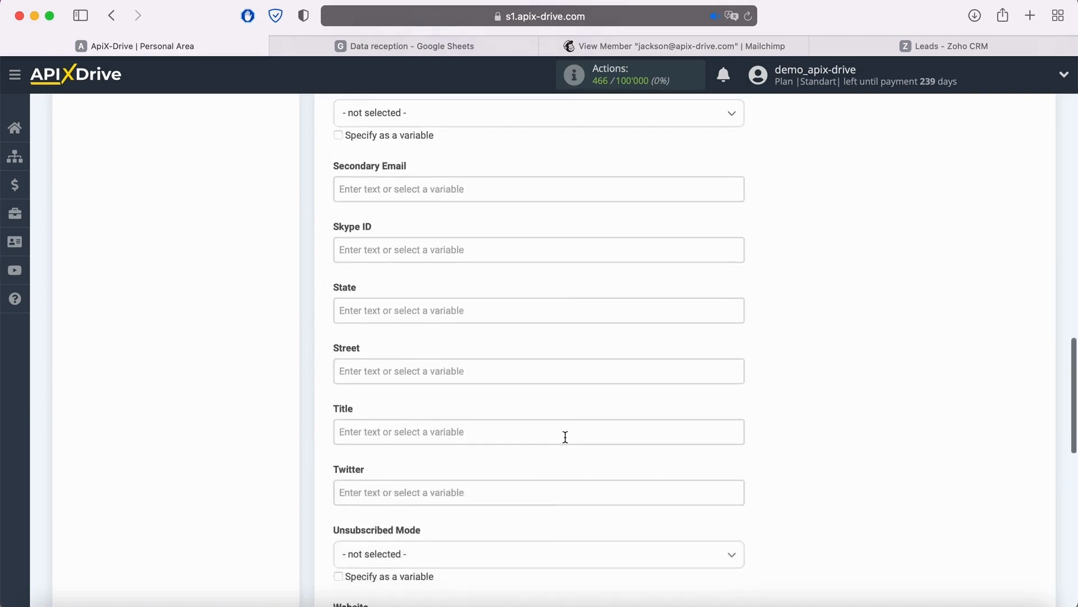
click(469, 395)
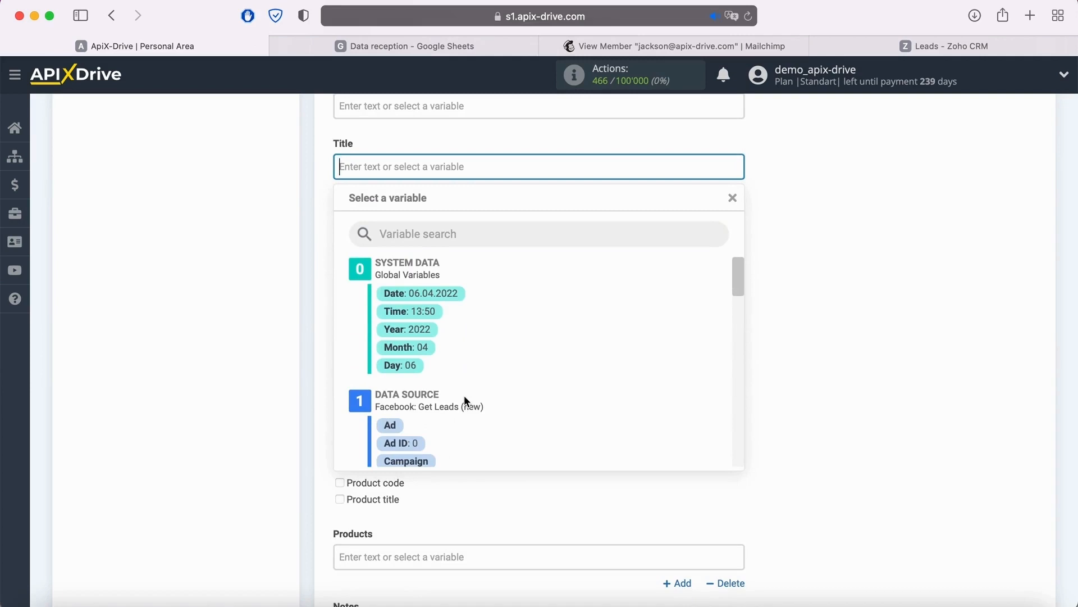
text(New Lea)
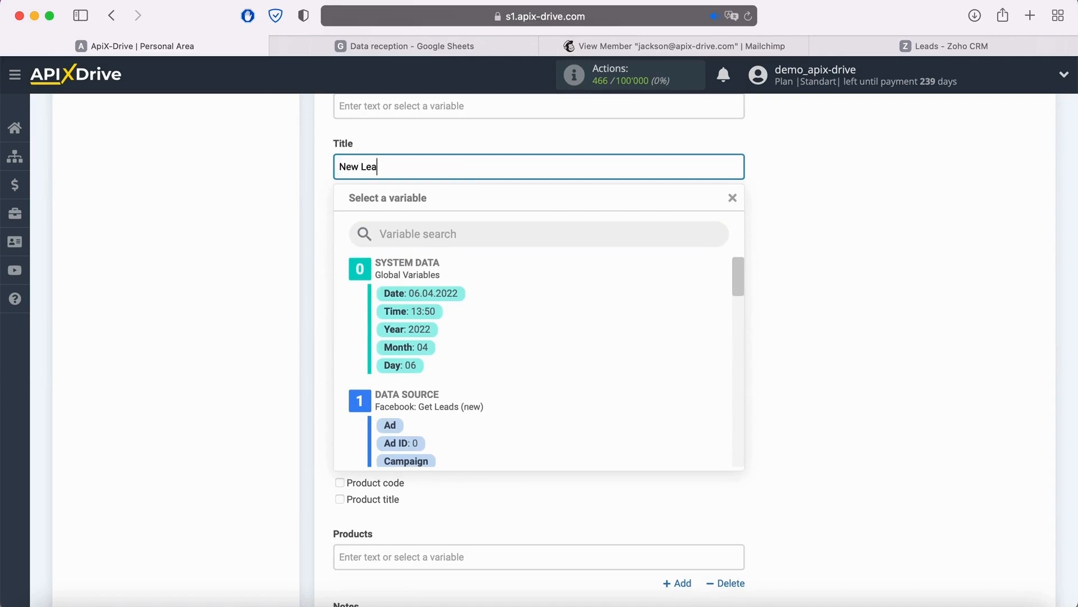
text(d from Facebook)
click(852, 388)
scroll(793, 368, down, 5)
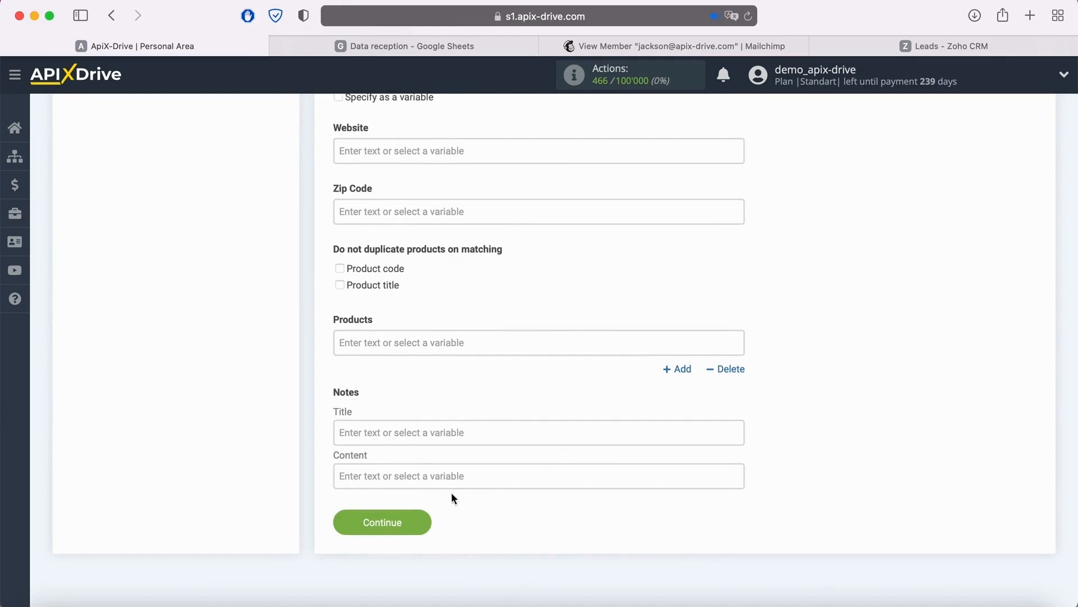
- Finish the Zoho CRM field settings and send the test data to Zoho CRM
click(422, 522)
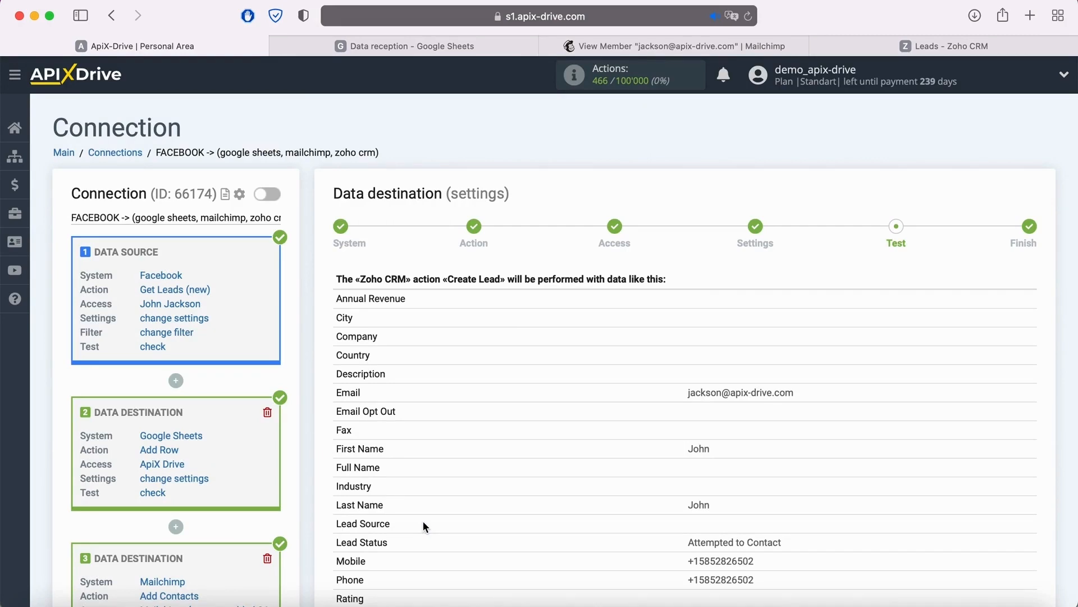
scroll(423, 525, down, 6)
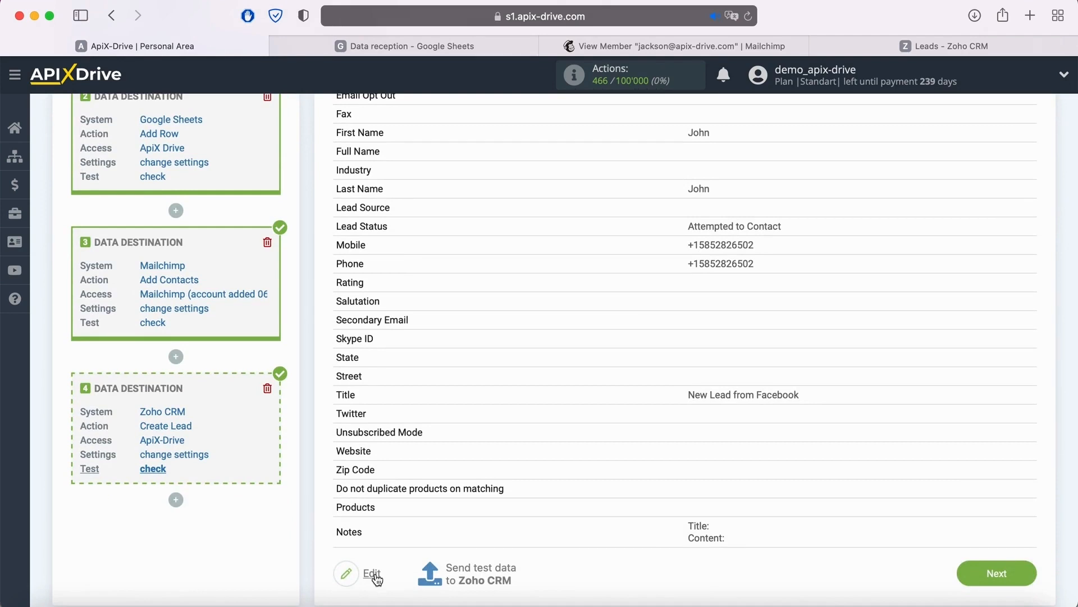
click(484, 570)
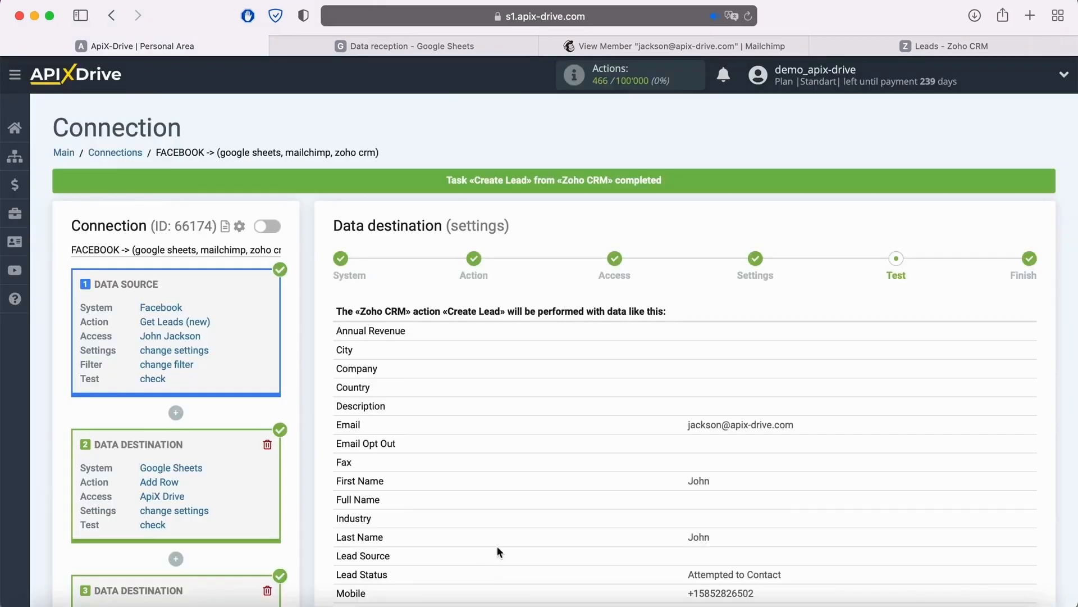
- Switch to Zoho CRM, refresh the Leads list and open the new test lead to check its details
click(842, 46)
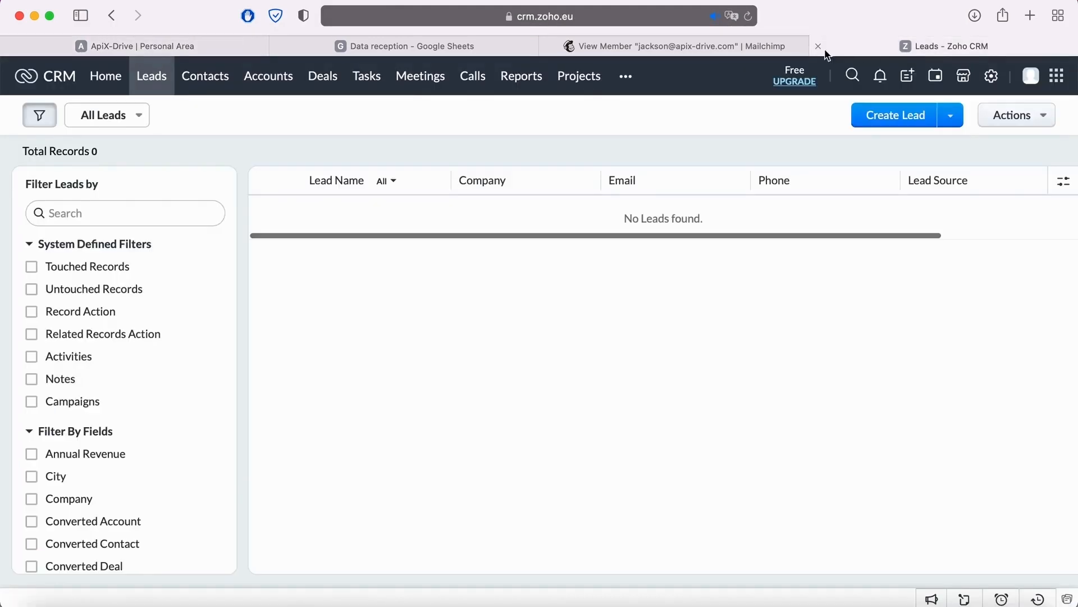
click(748, 16)
click(338, 214)
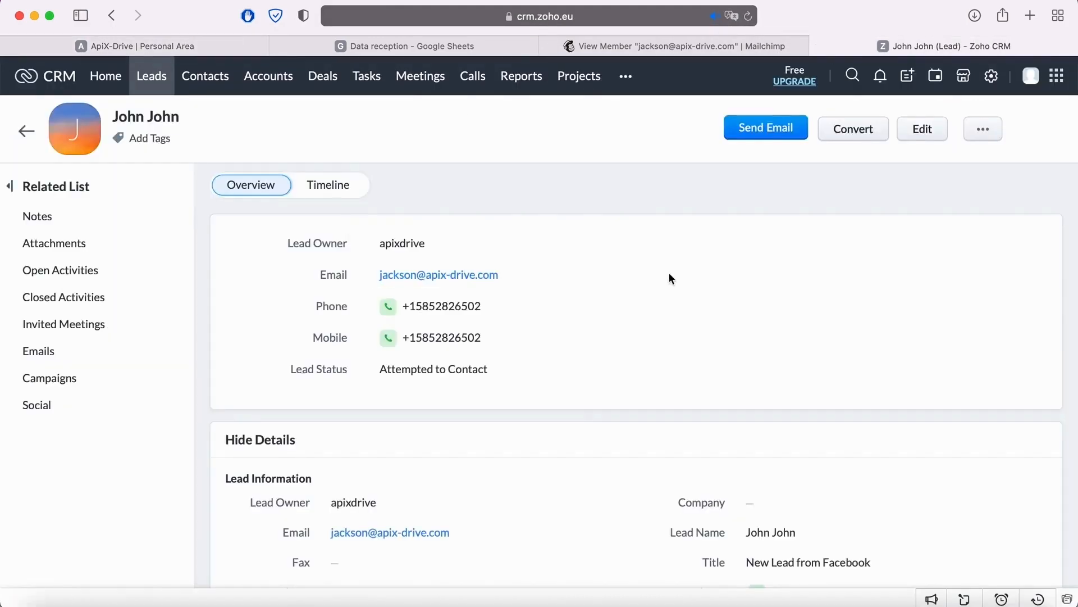
scroll(669, 278, down, 2)
scroll(670, 278, down, 3)
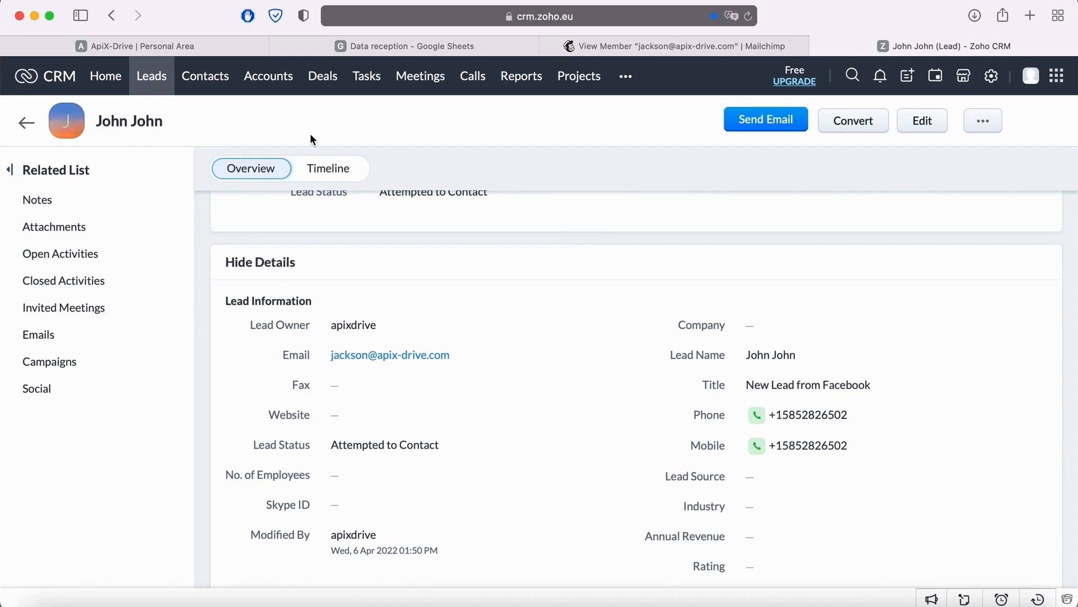
- Back in ApiX-Drive, complete the Zoho CRM destination's test stage and enable auto-update for the connection
click(222, 46)
scroll(888, 377, down, 10)
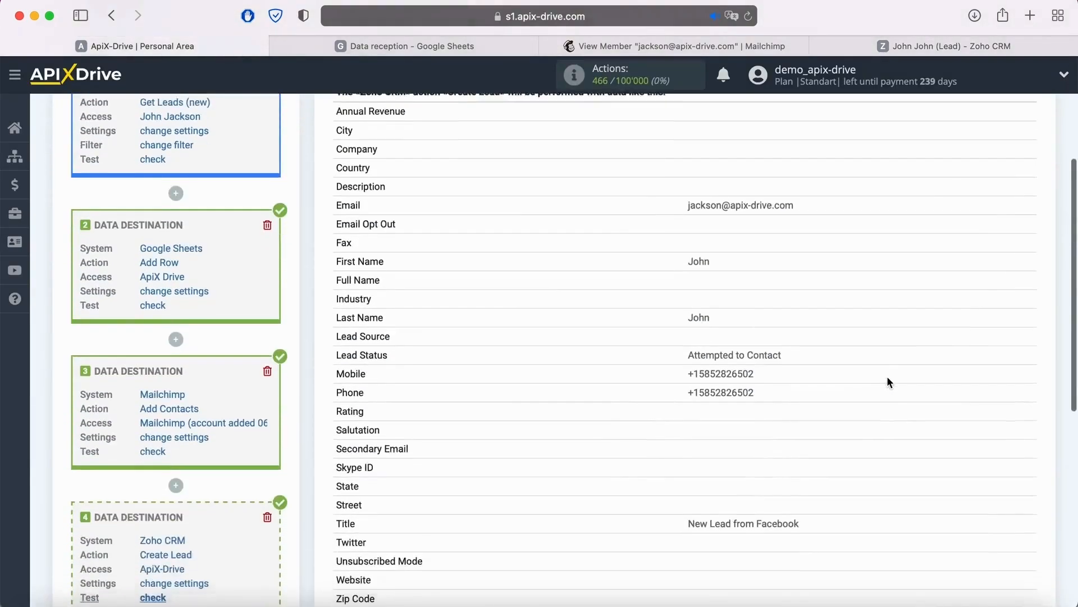
click(1017, 571)
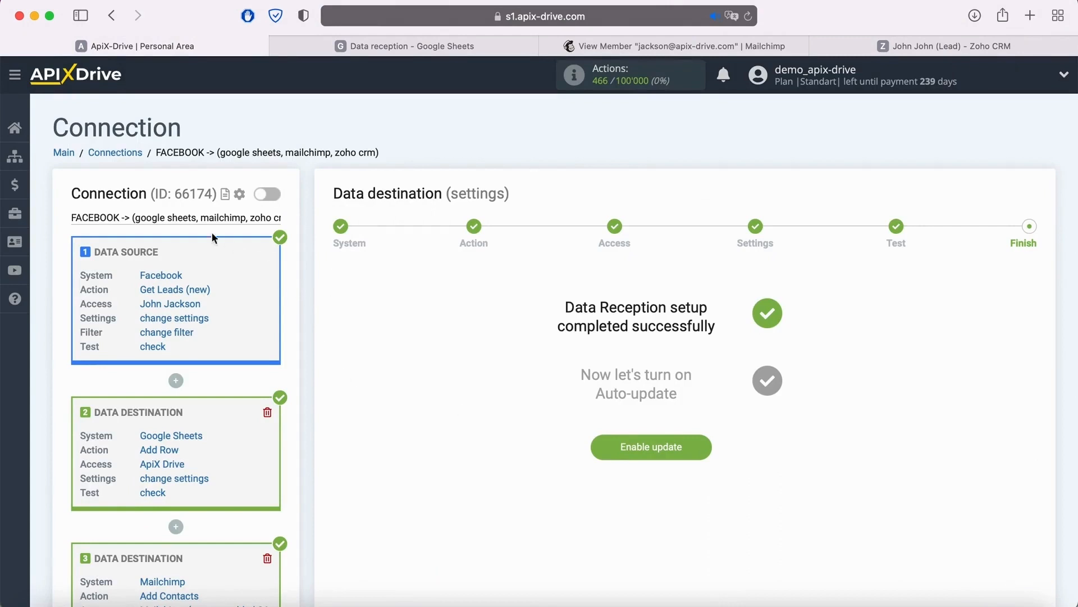
scroll(304, 317, down, 1)
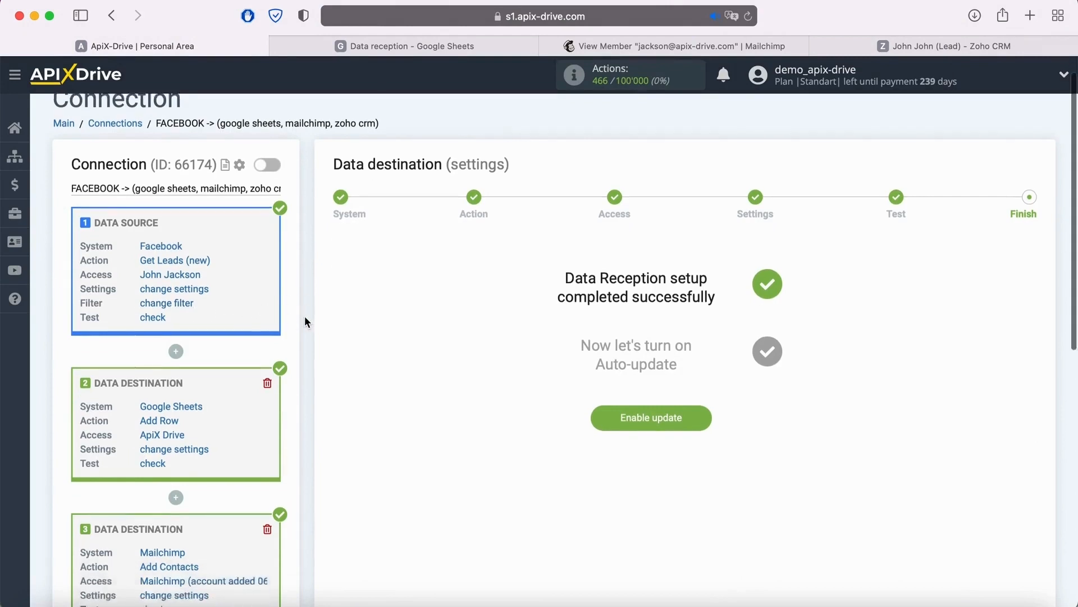
scroll(305, 320, down, 5)
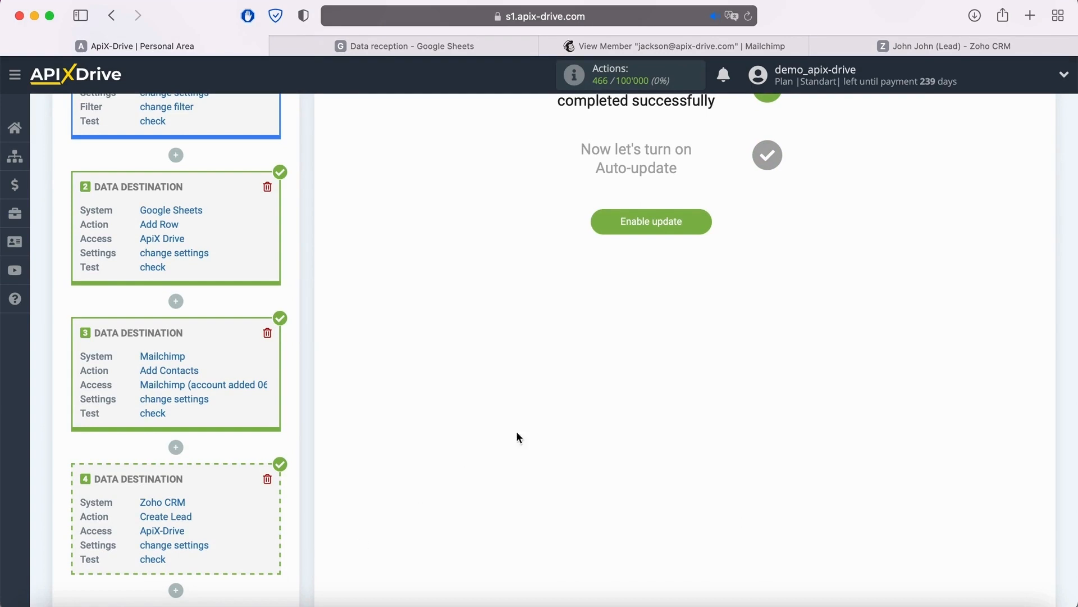
click(703, 226)
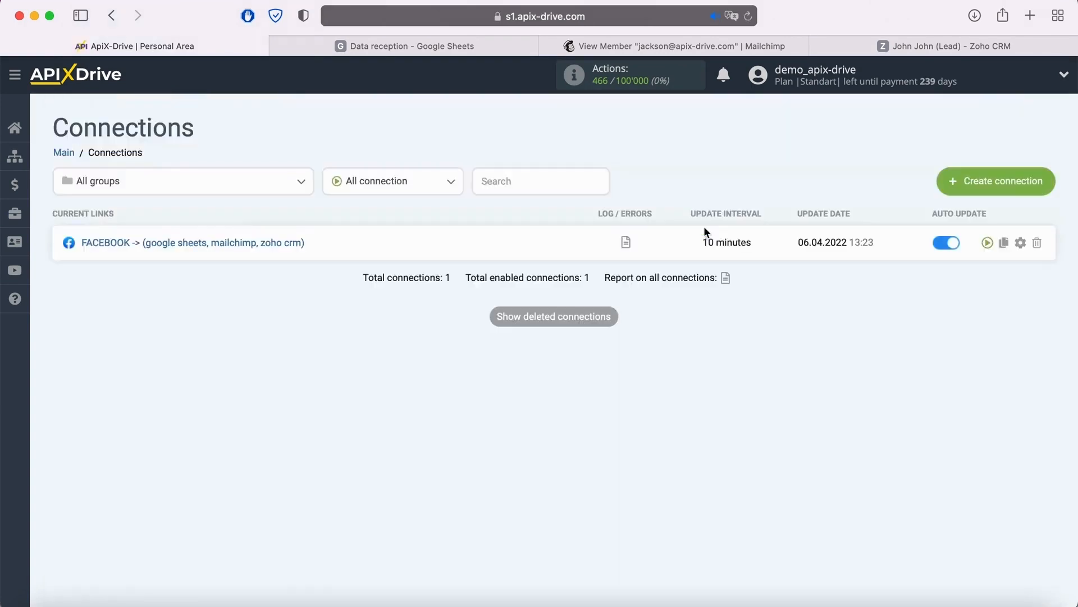
- Set the Facebook connection's update interval to 5 minutes and save the connection setup
click(1020, 243)
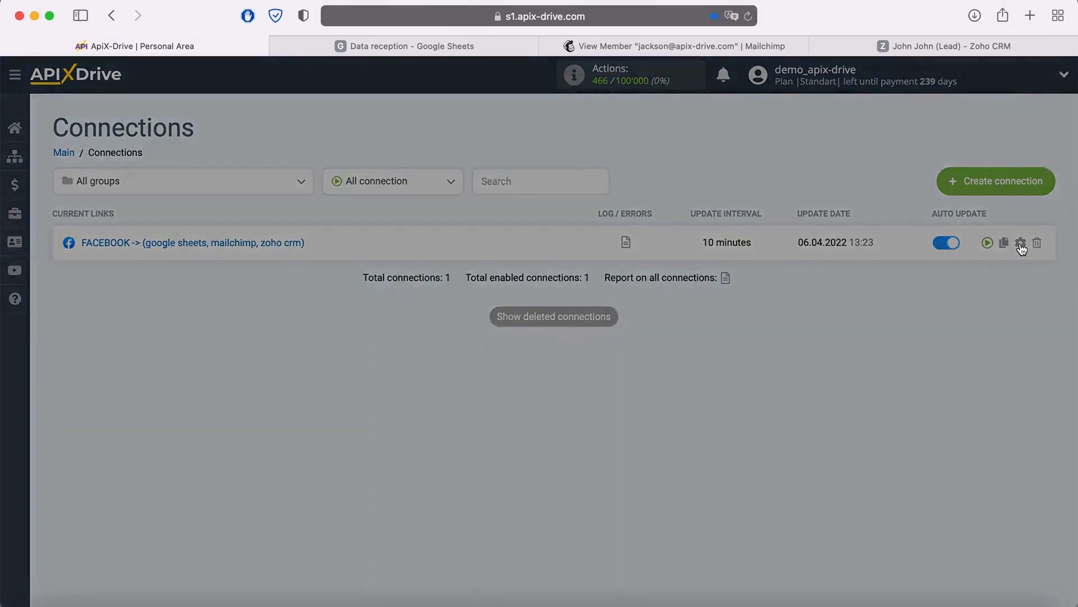
click(663, 340)
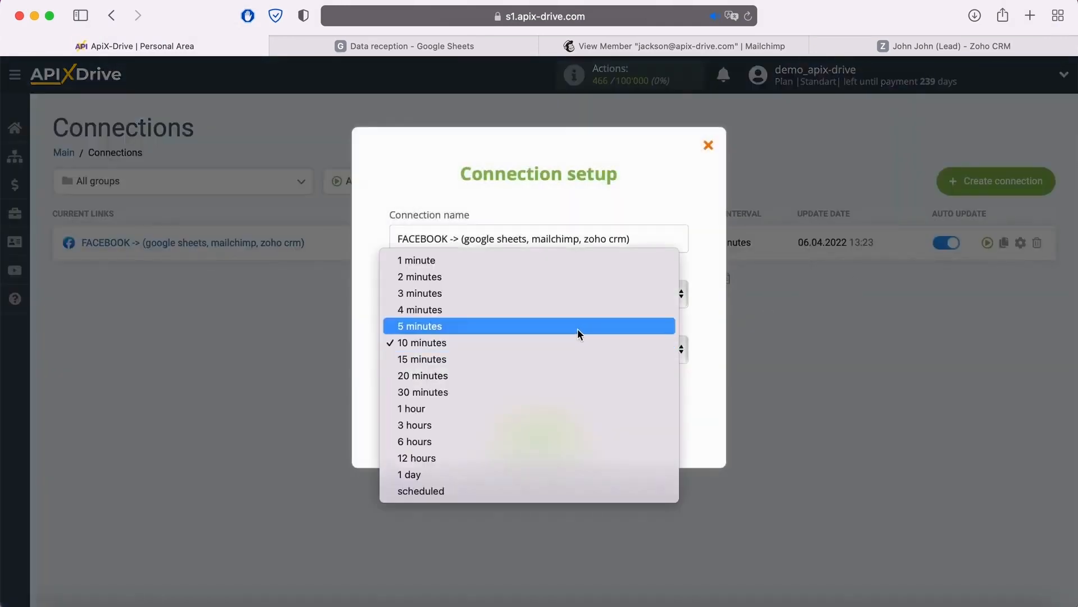
click(577, 329)
click(577, 429)
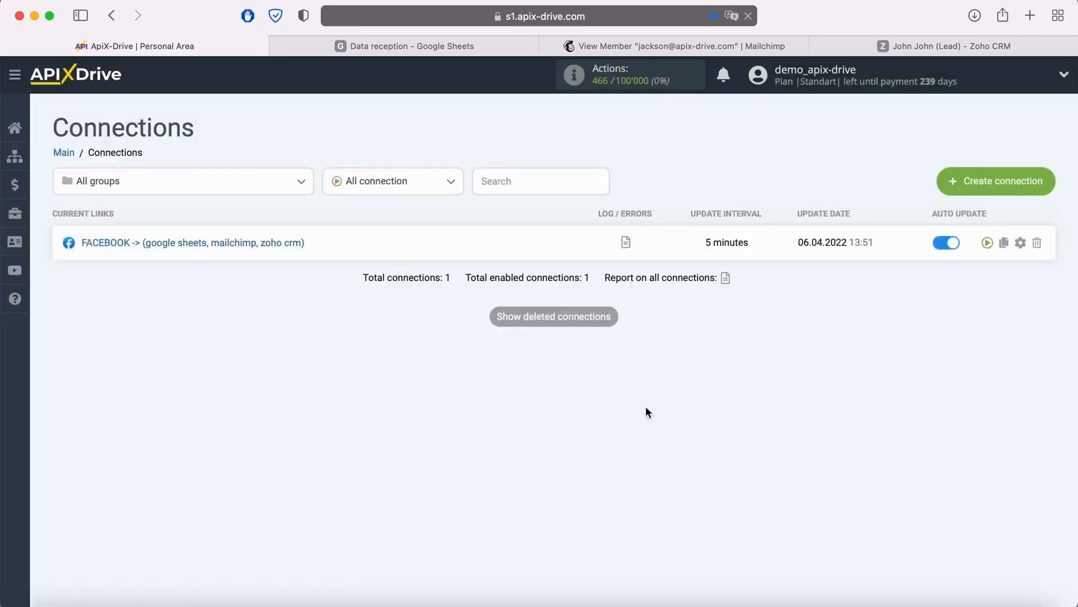